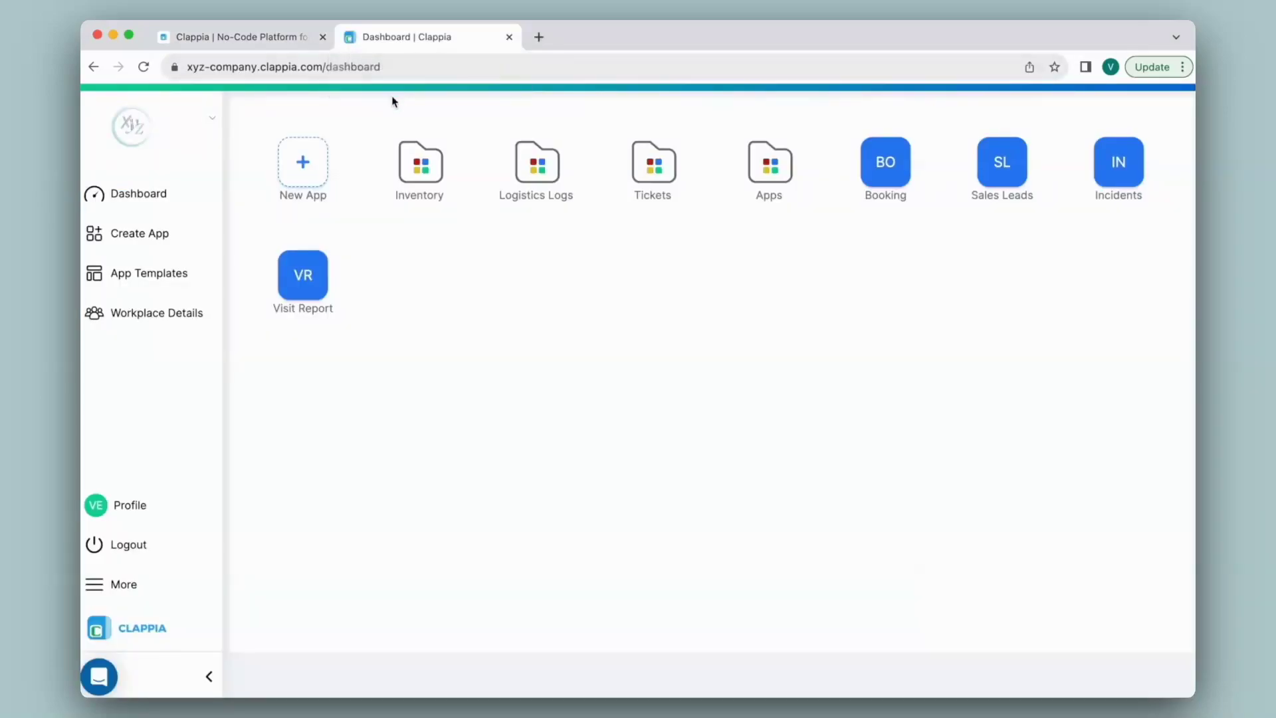
Create a new app named Appointments and add a section called Data.
click(311, 168)
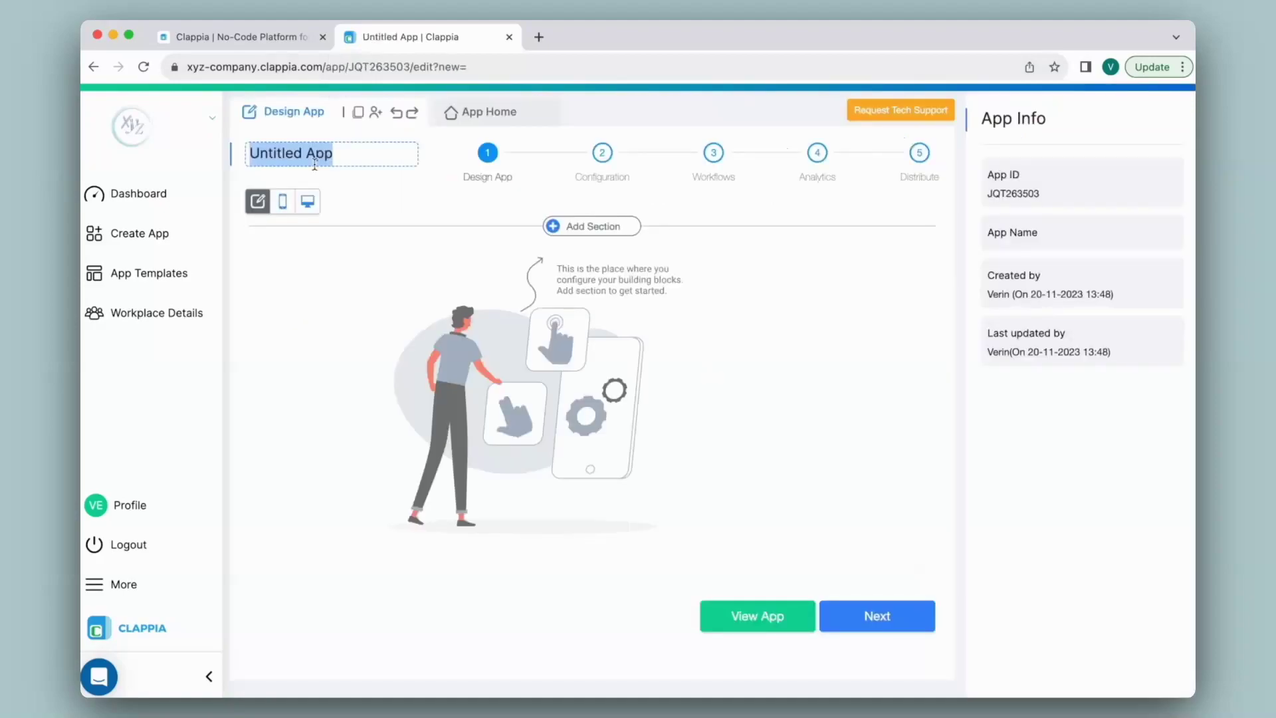
text(Appointments)
key(Return)
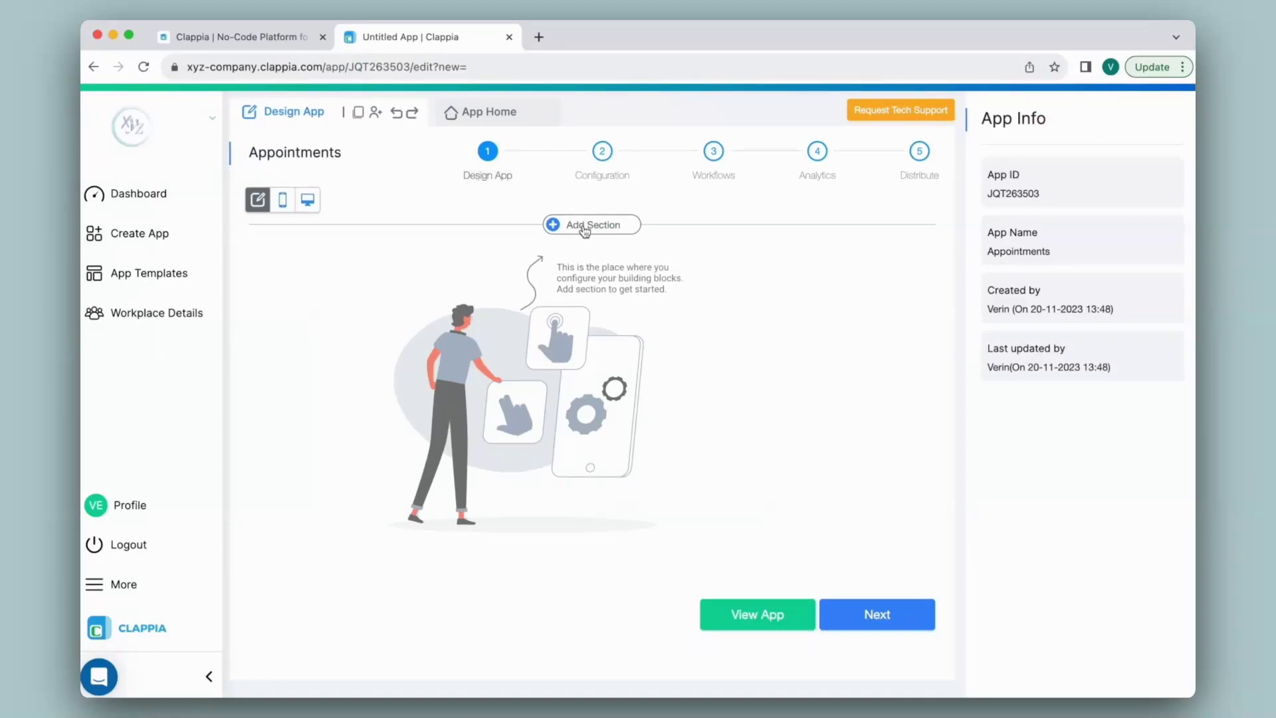
click(585, 226)
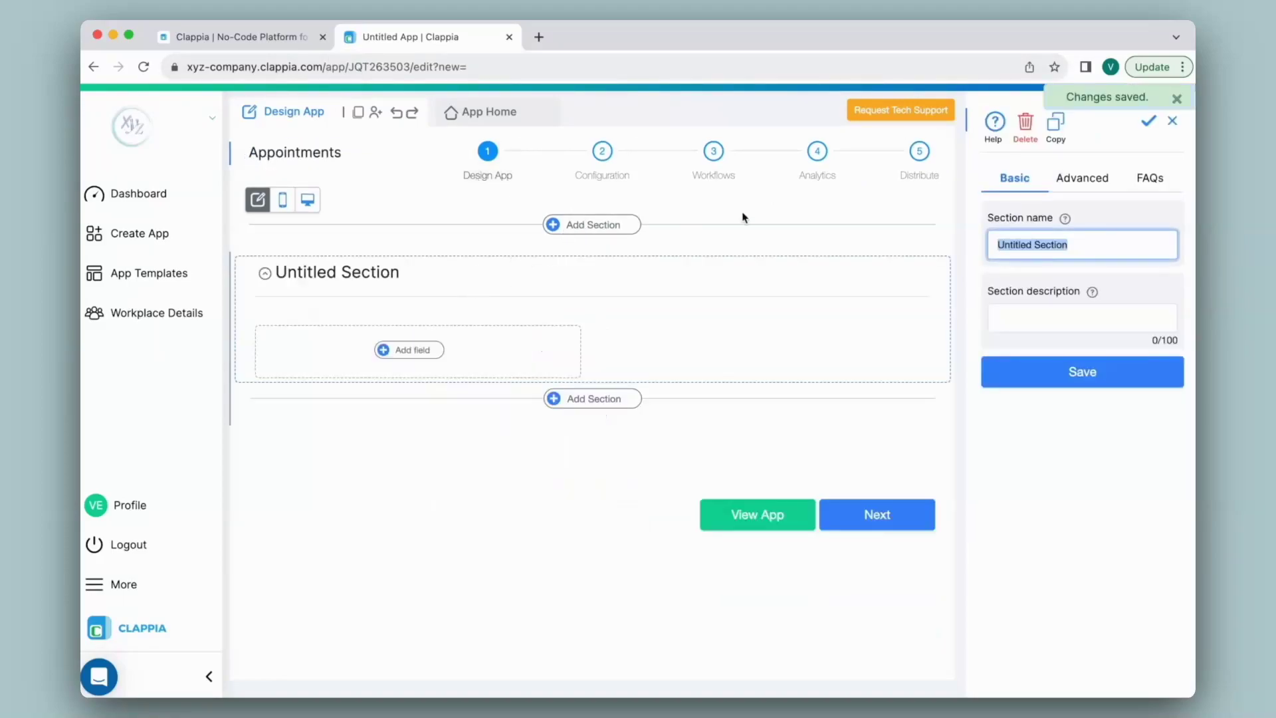
text(Data)
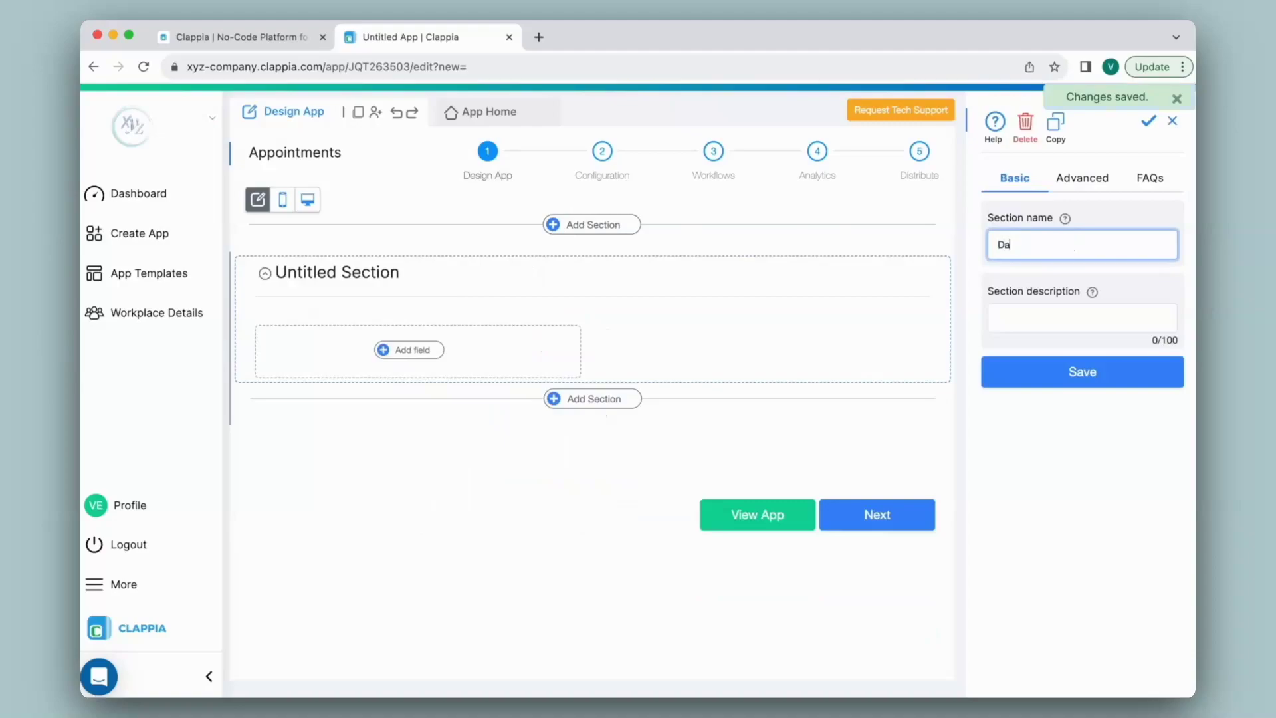
click(1070, 379)
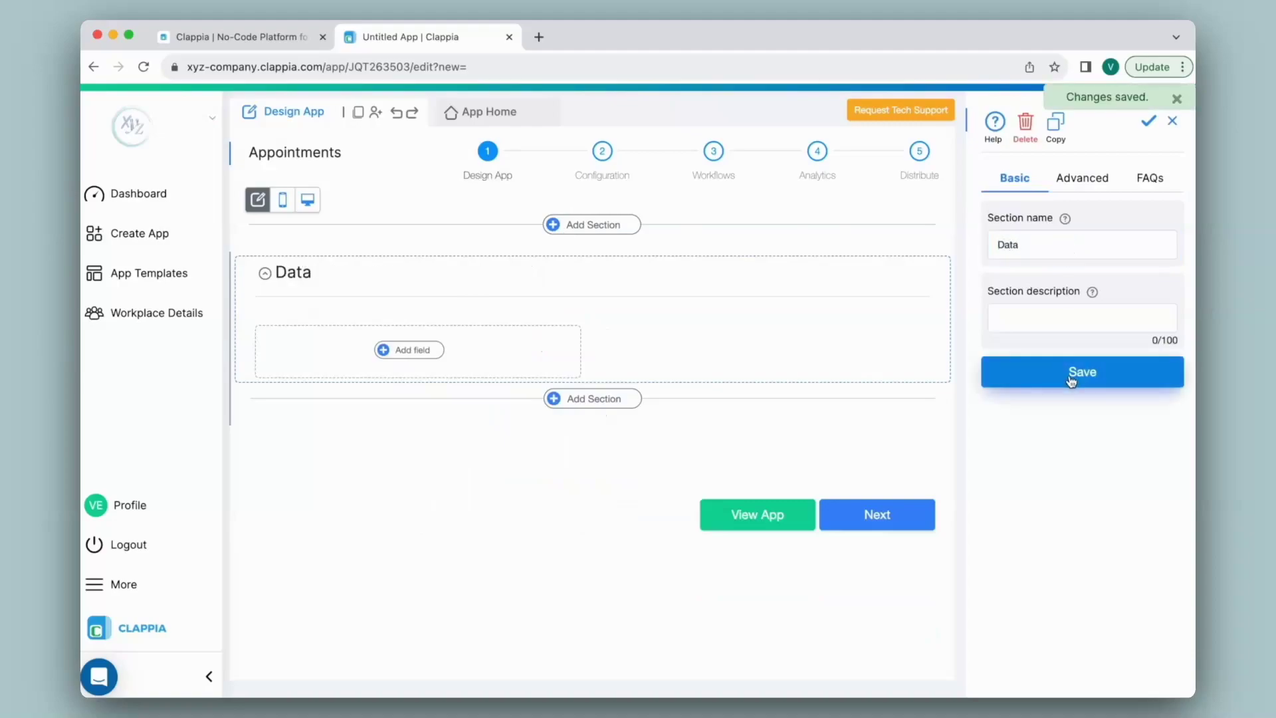
Add Name and Email single-line text fields and a Phone Number field to Data.
click(408, 352)
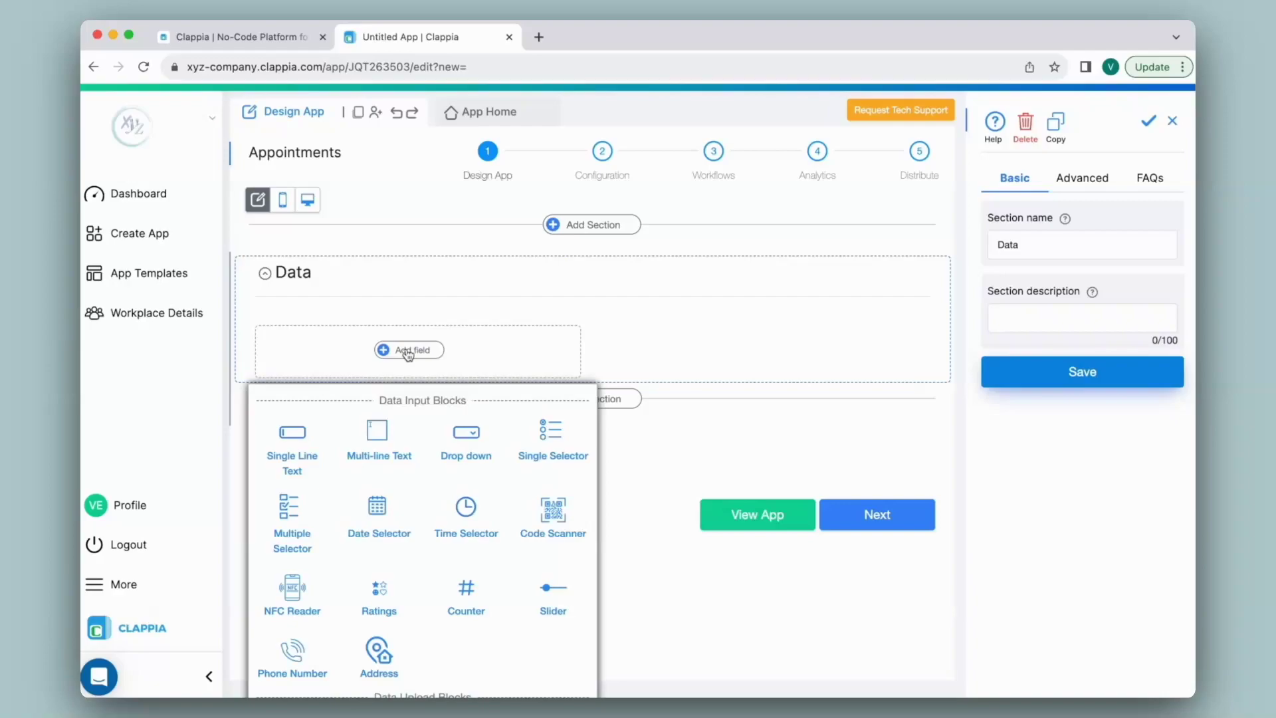
click(299, 444)
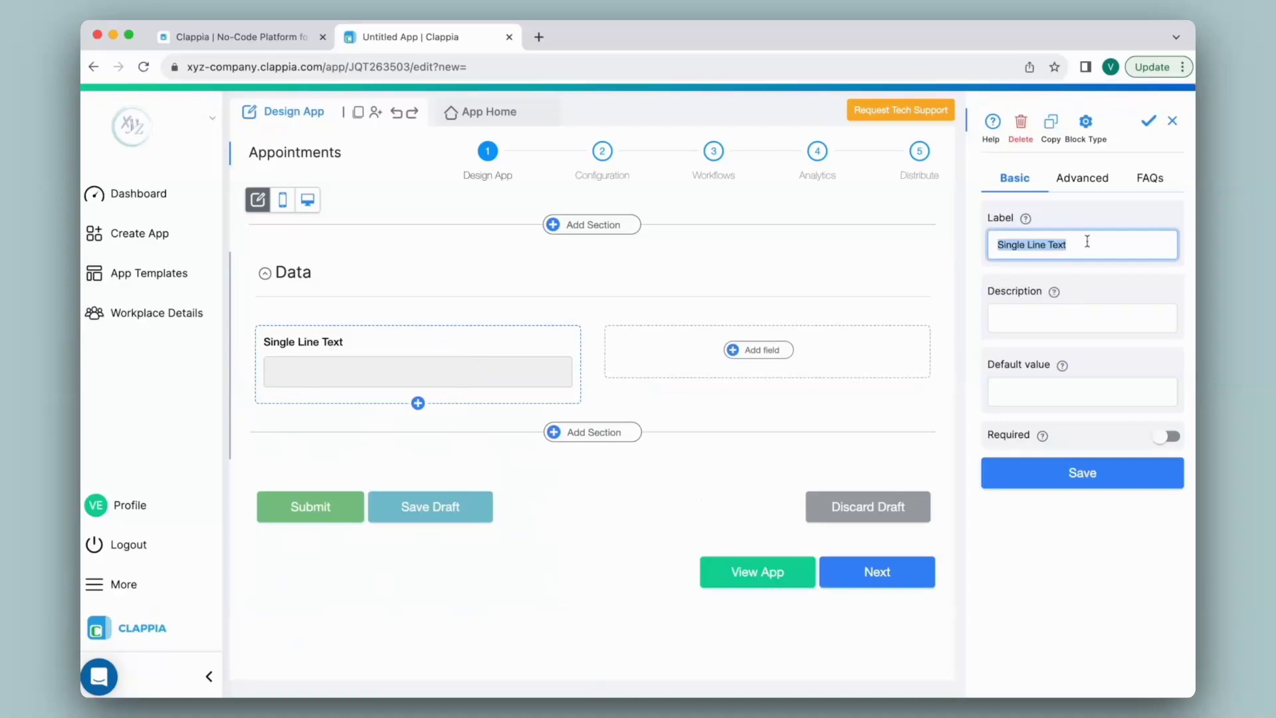
text(Name)
click(1072, 478)
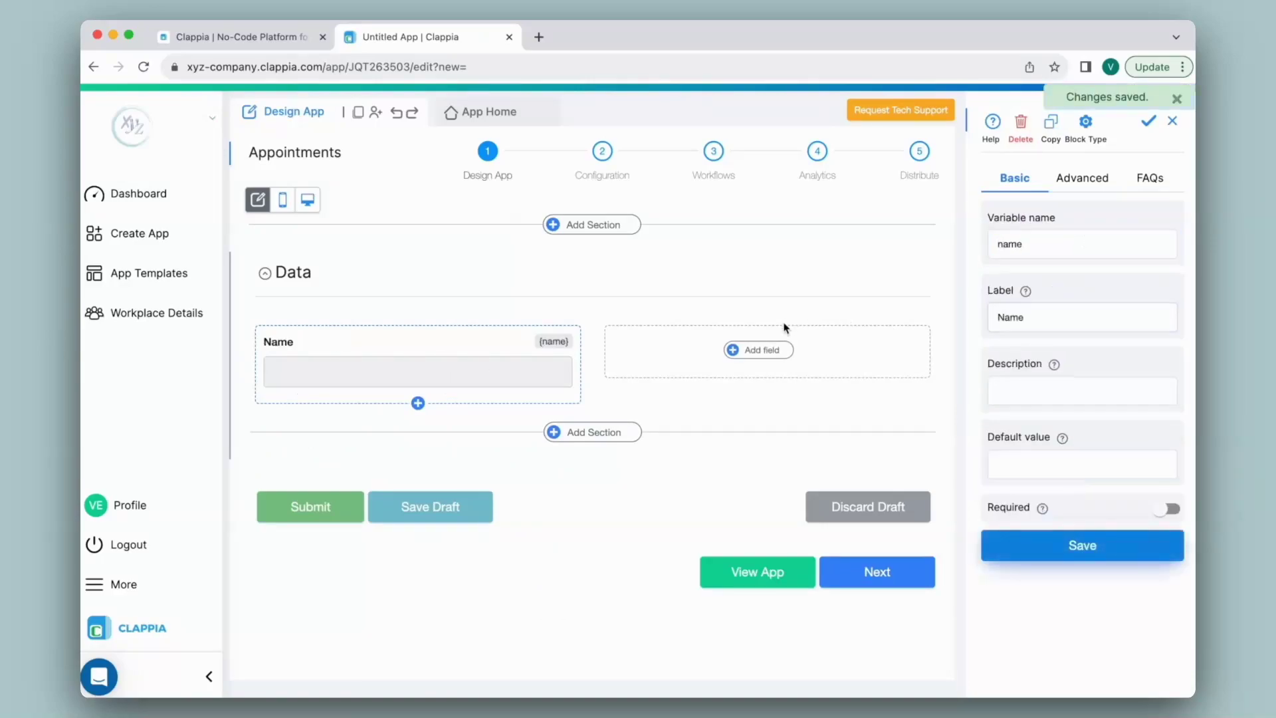
click(770, 350)
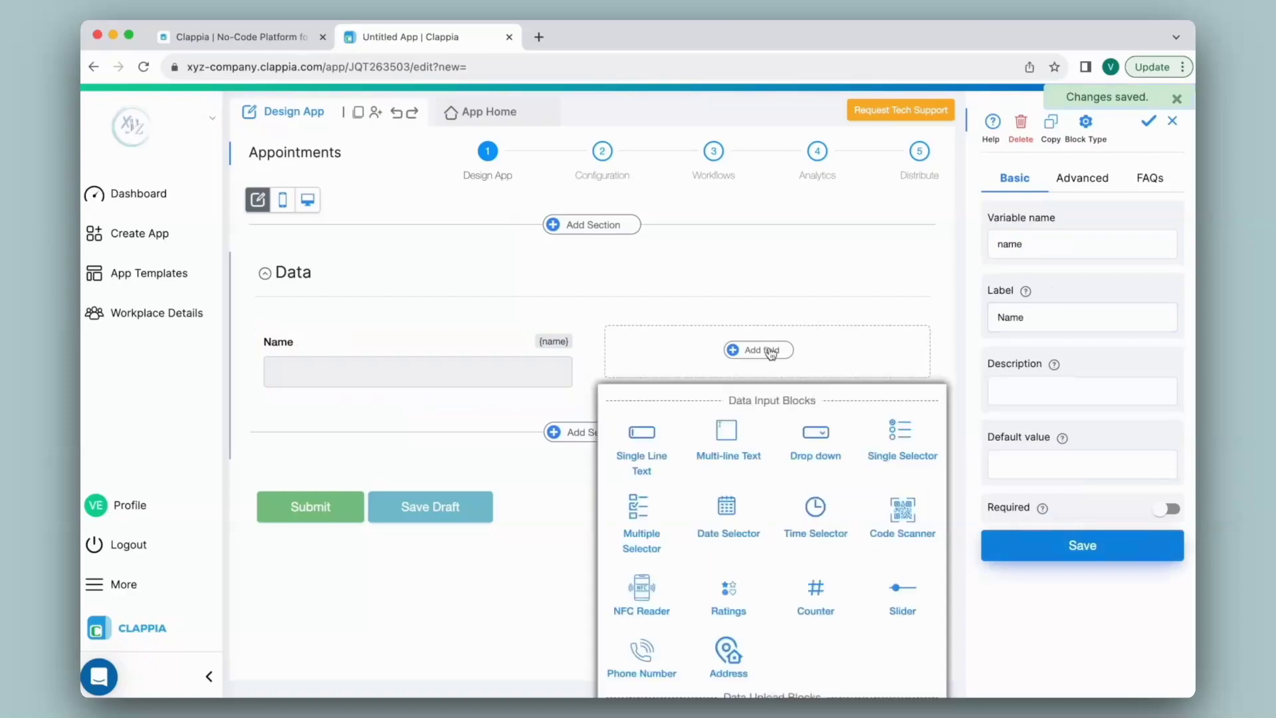
click(655, 446)
text(Email)
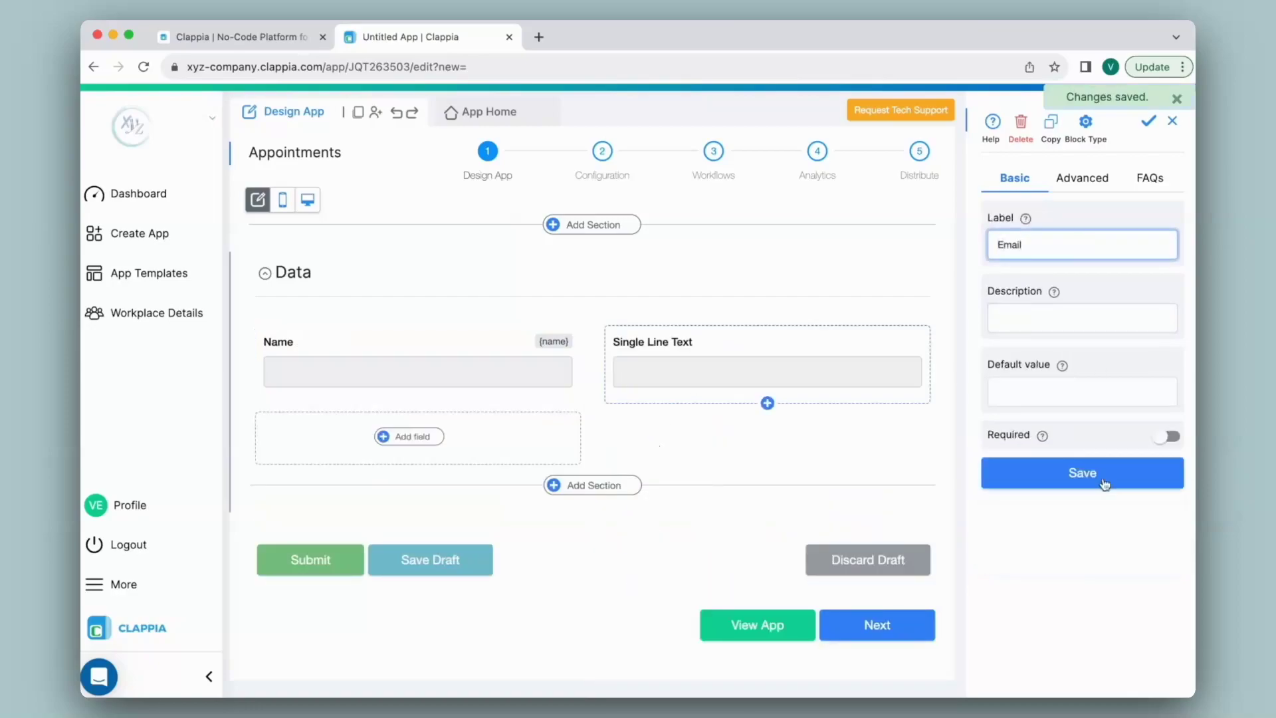
click(1105, 482)
click(410, 436)
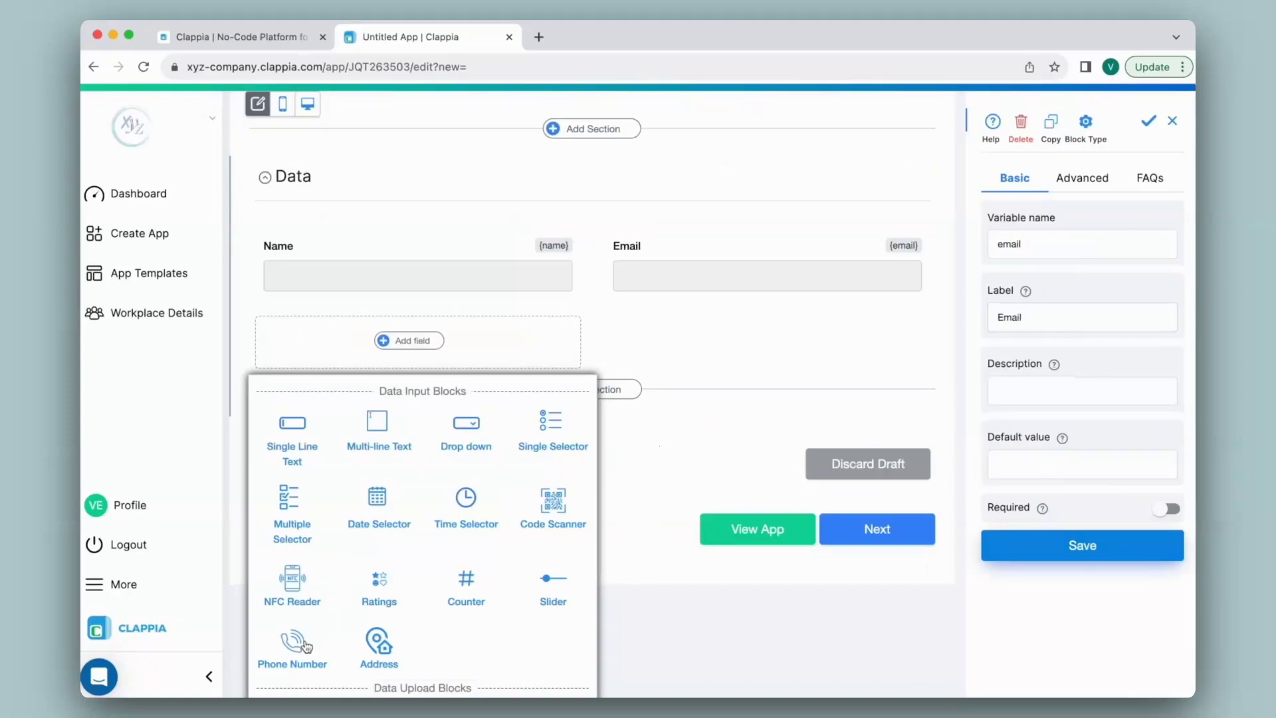
click(307, 644)
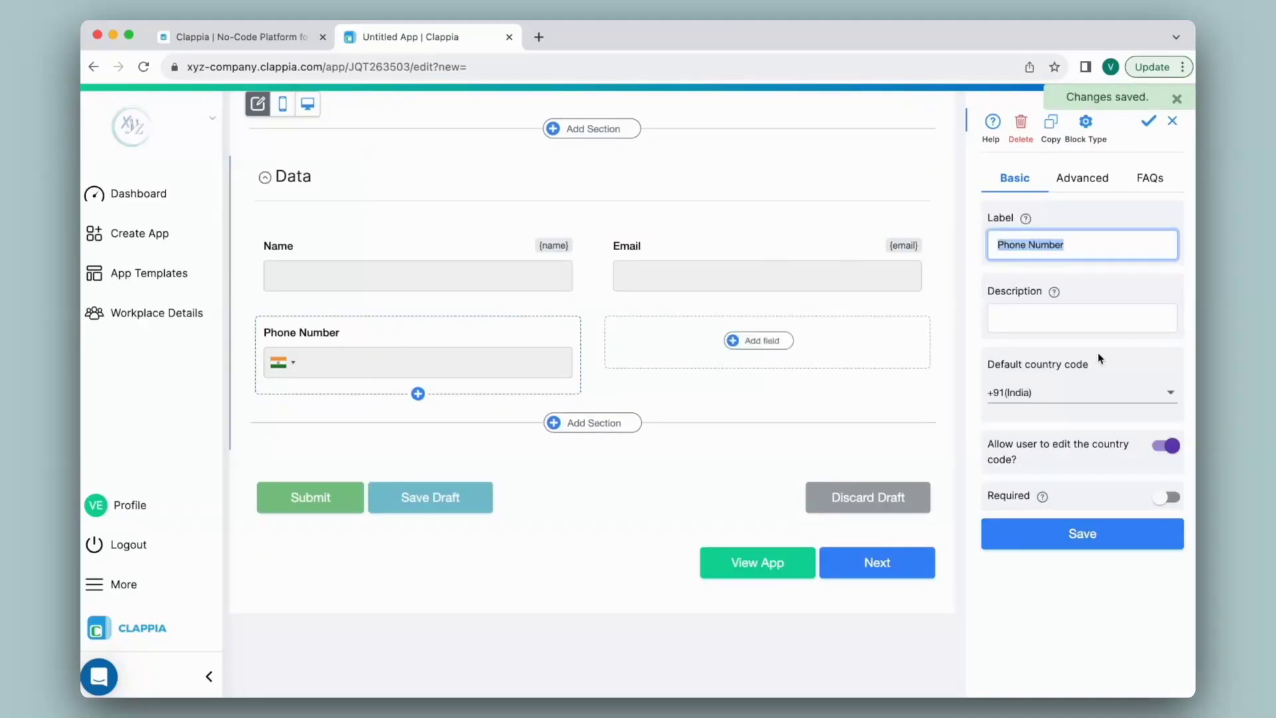
click(1068, 536)
click(791, 343)
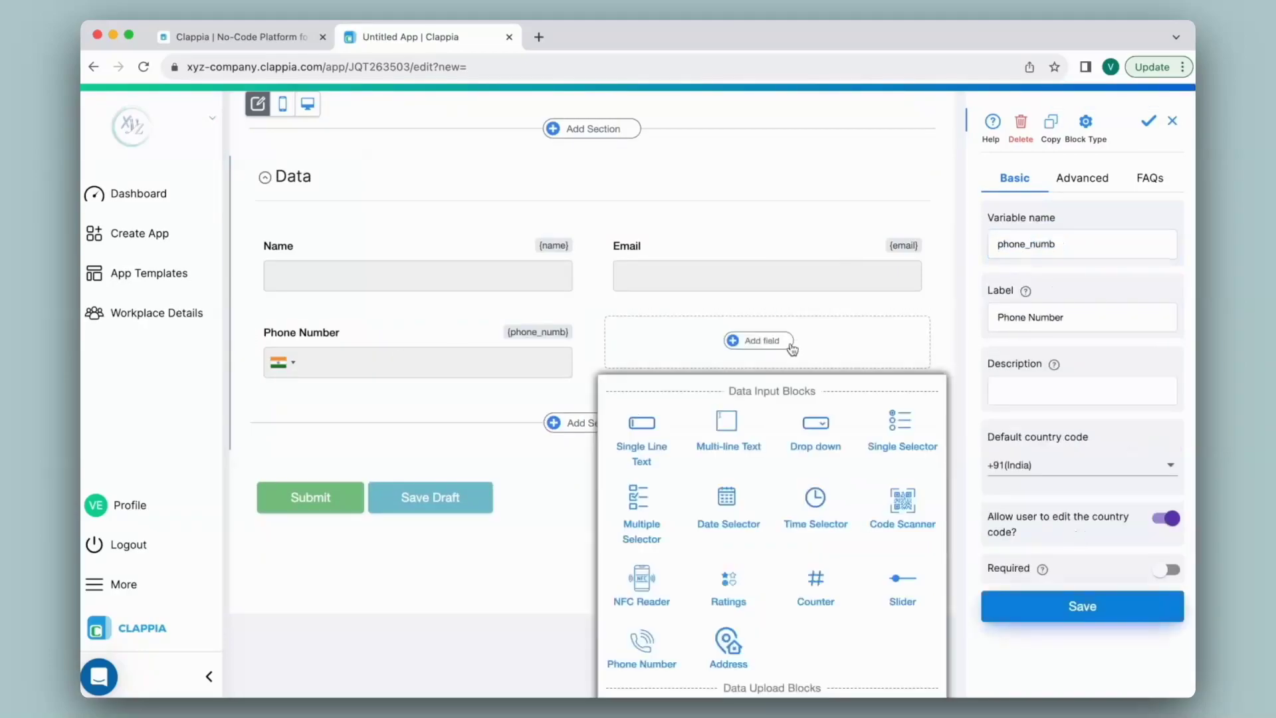
Add a Type single-choice field: Marketing department, HR department, Finance department, IT & Solutions.
click(921, 435)
text(Type)
drag(1042, 403, 977, 365)
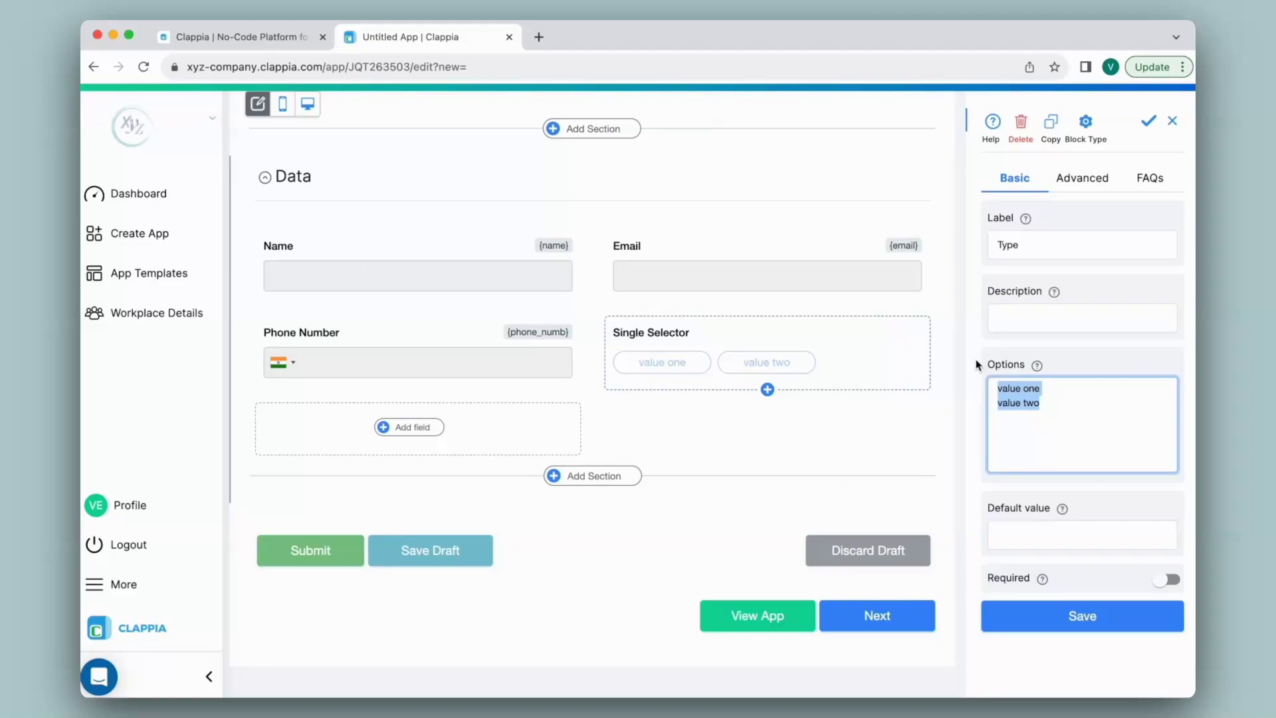
text(Marketing department)
key(Return)
text(HR department)
key(Return)
text(Finance department)
key(Return)
text(IT & Solutions)
click(1078, 615)
Add a Date selector field labelled Date and a Time selector field labelled Time.
click(410, 450)
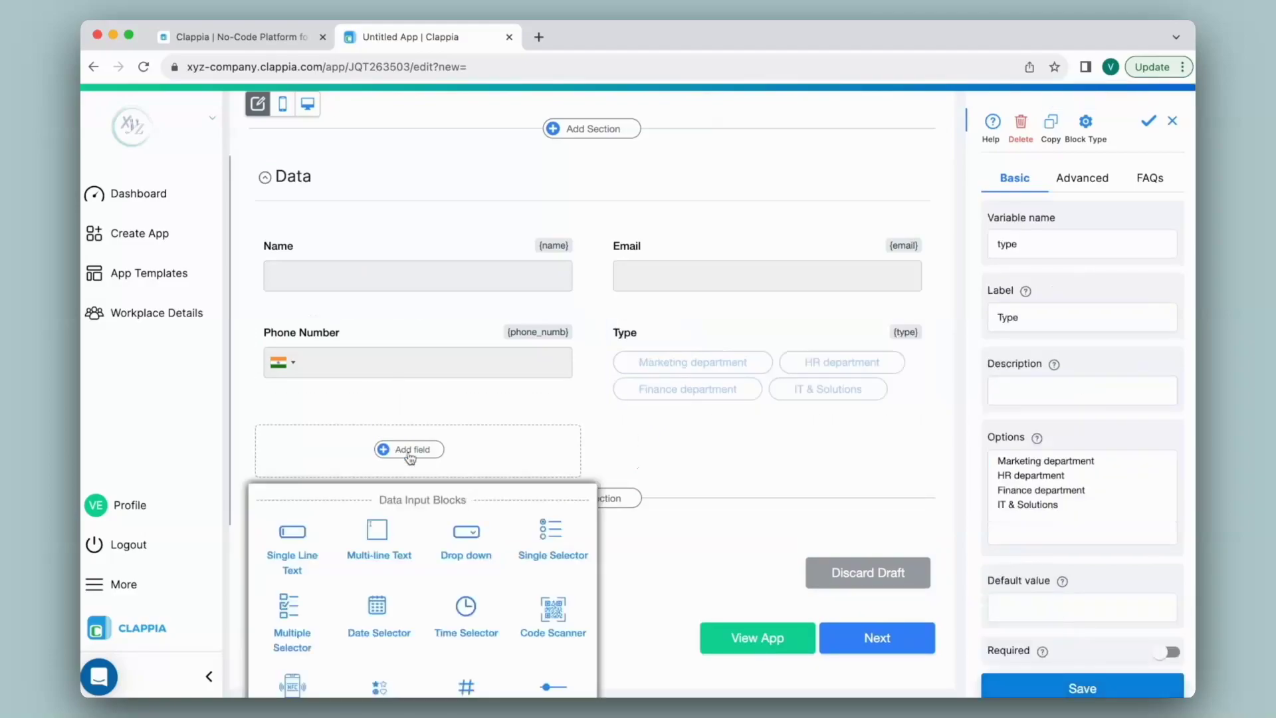
click(378, 606)
key(BackSpace)
key(BackSpace)
key(BackSpace)
key(BackSpace)
key(BackSpace)
key(BackSpace)
key(BackSpace)
key(BackSpace)
key(BackSpace)
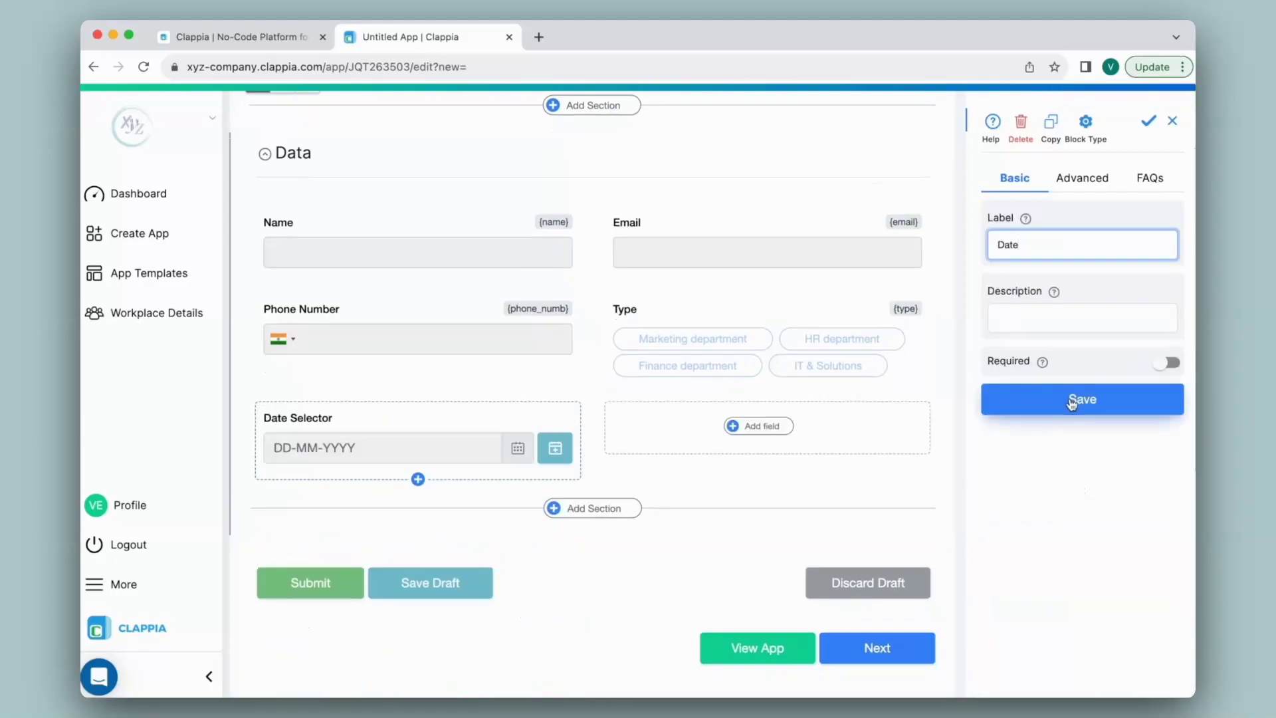
click(1071, 399)
click(762, 426)
click(818, 588)
key(BackSpace)
key(BackSpace)
key(BackSpace)
key(BackSpace)
key(BackSpace)
key(BackSpace)
key(BackSpace)
key(BackSpace)
key(BackSpace)
click(1067, 399)
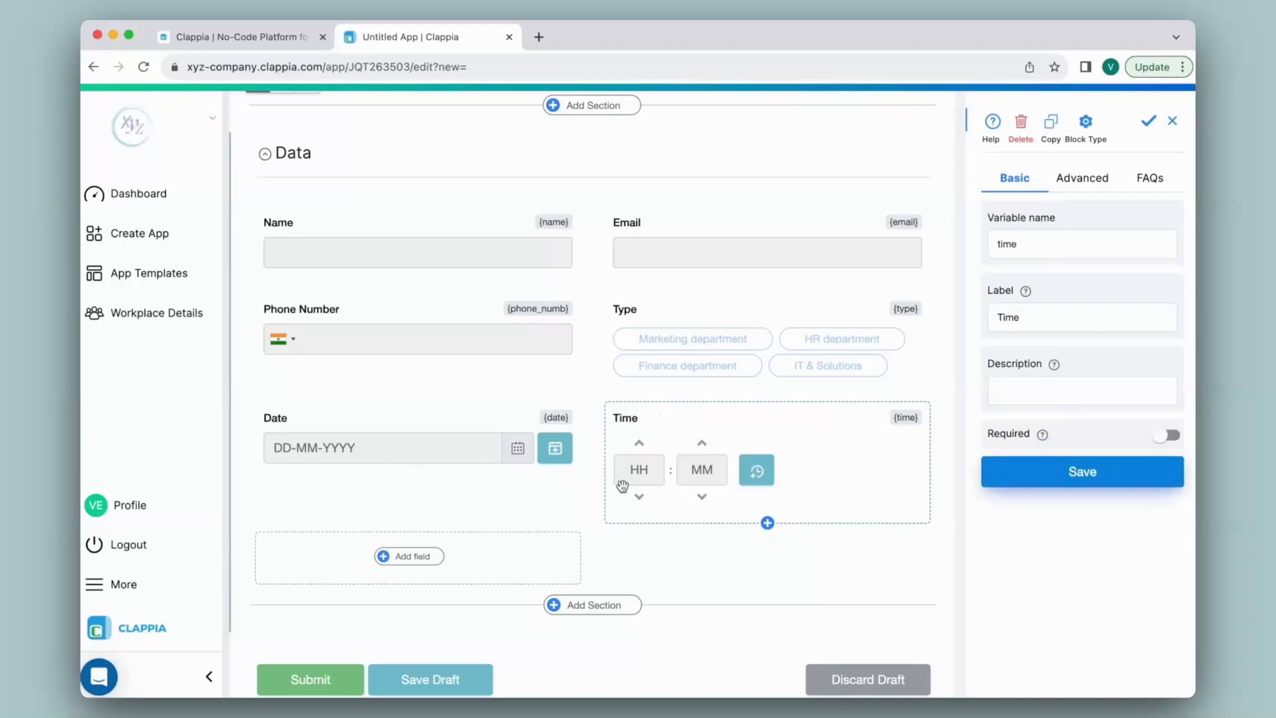
scroll(623, 486, up, 2)
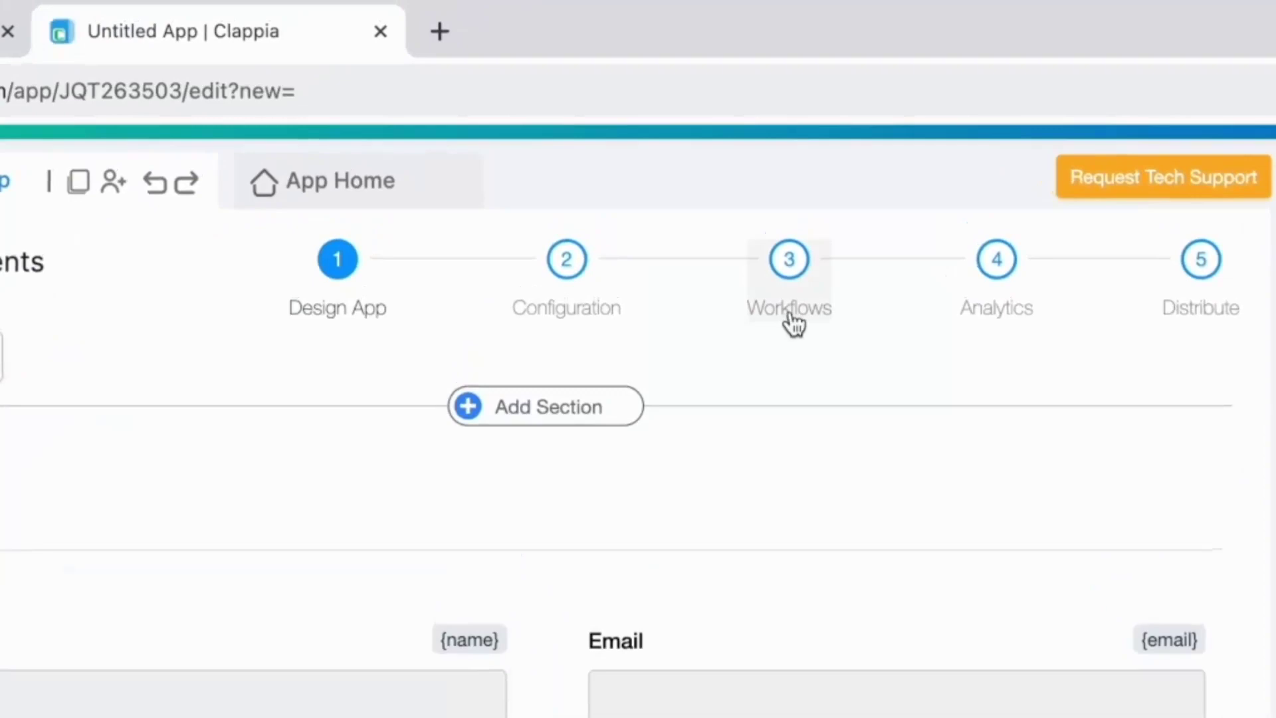
In Workflows, insert a Rest Api step right below Start in the new-submission flow.
click(791, 323)
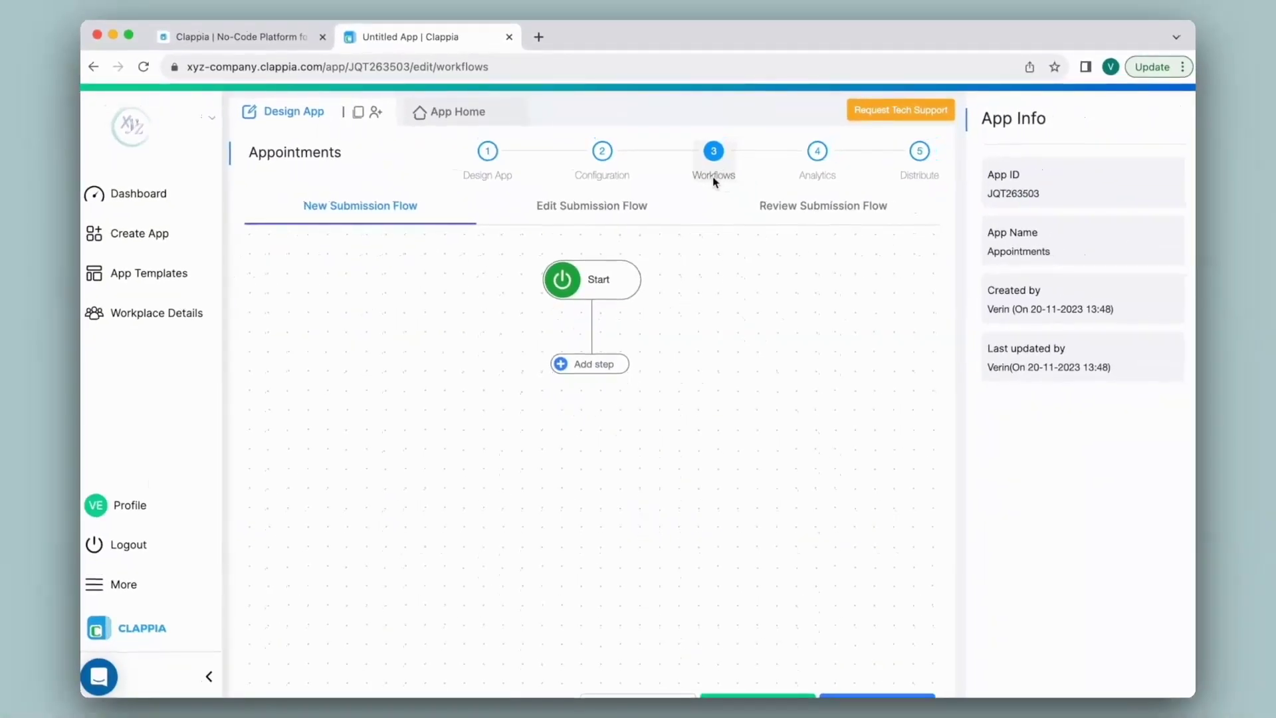
click(612, 363)
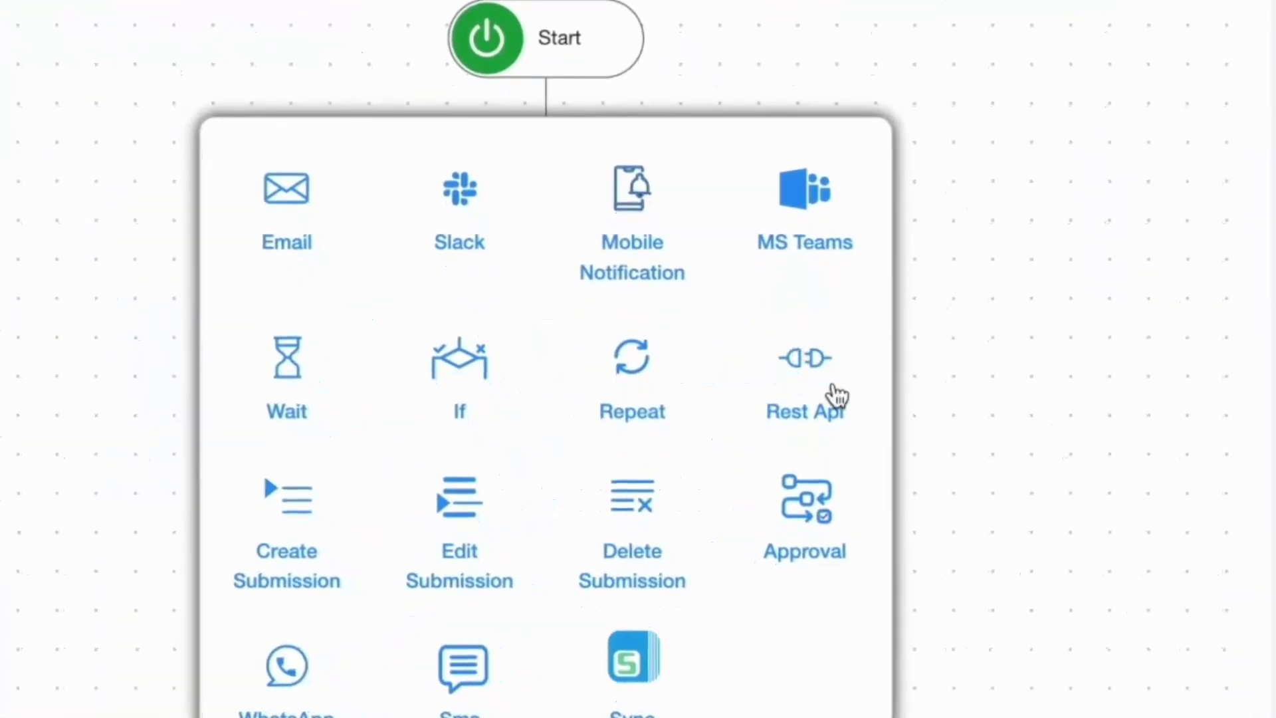
click(835, 393)
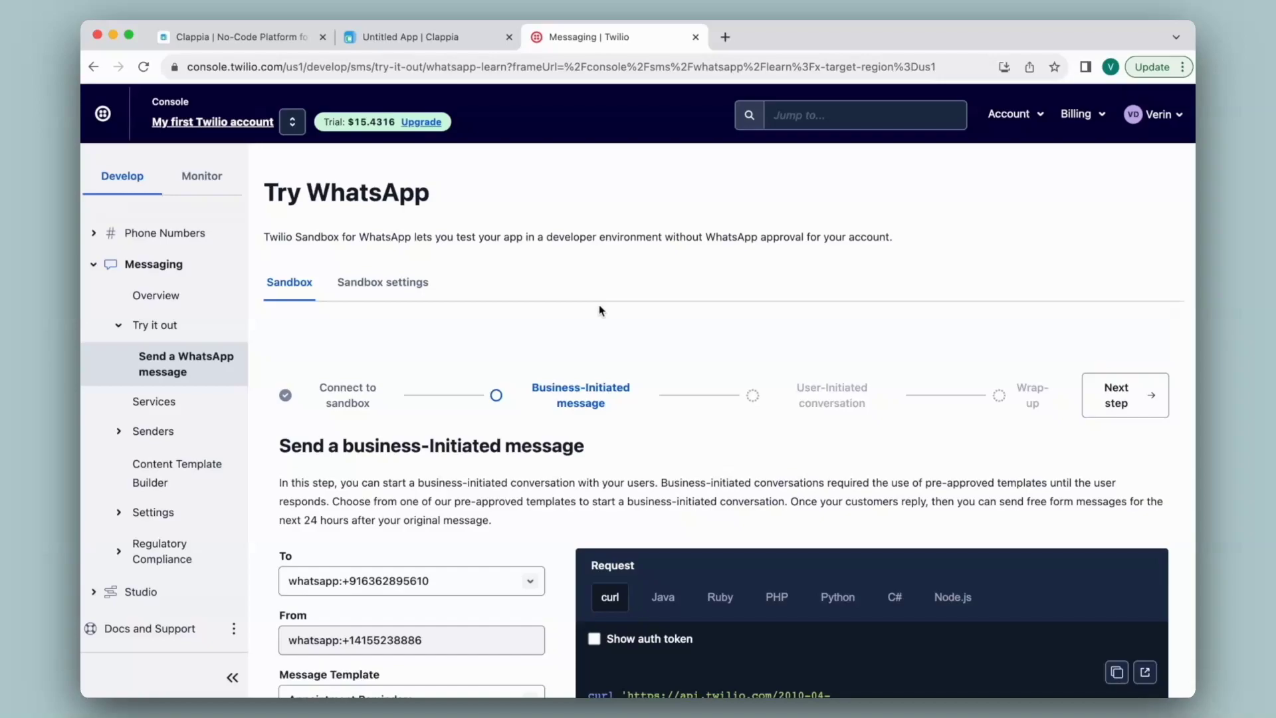
scroll(566, 314, down, 5)
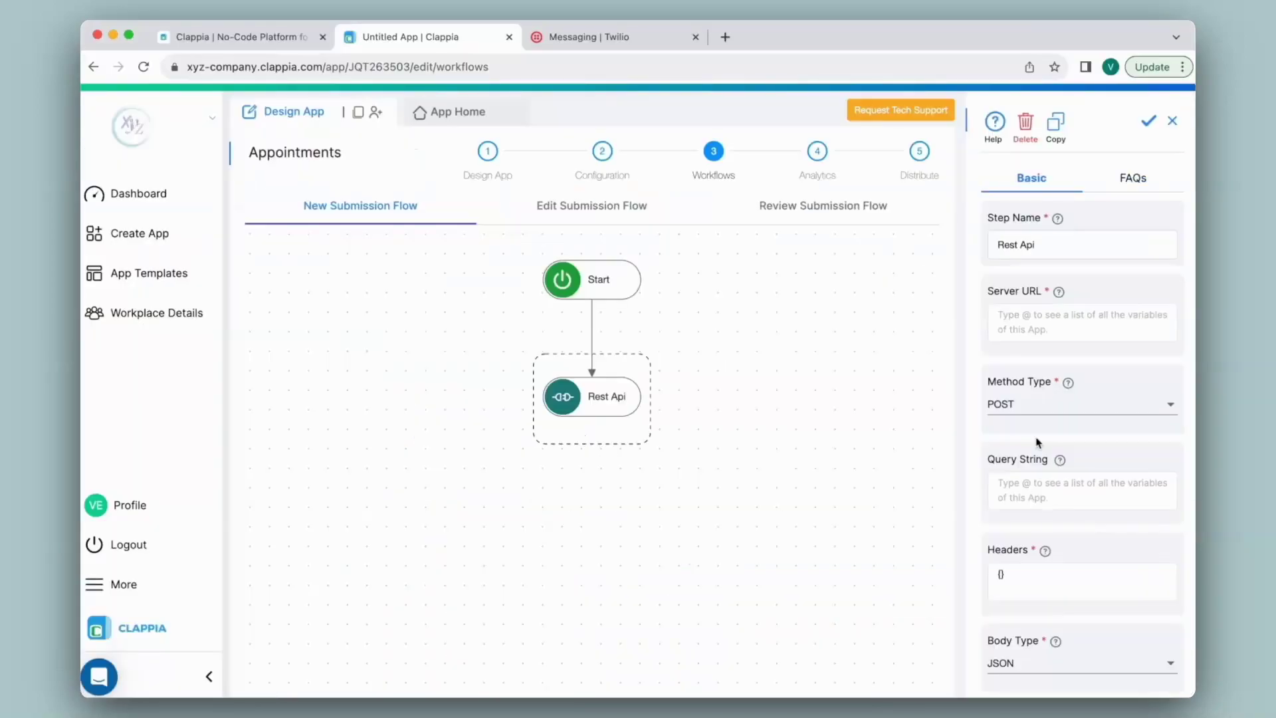
Set the Rest Api Server URL to the Twilio Messages.json endpoint copied from Postman.
scroll(1039, 441, down, 3)
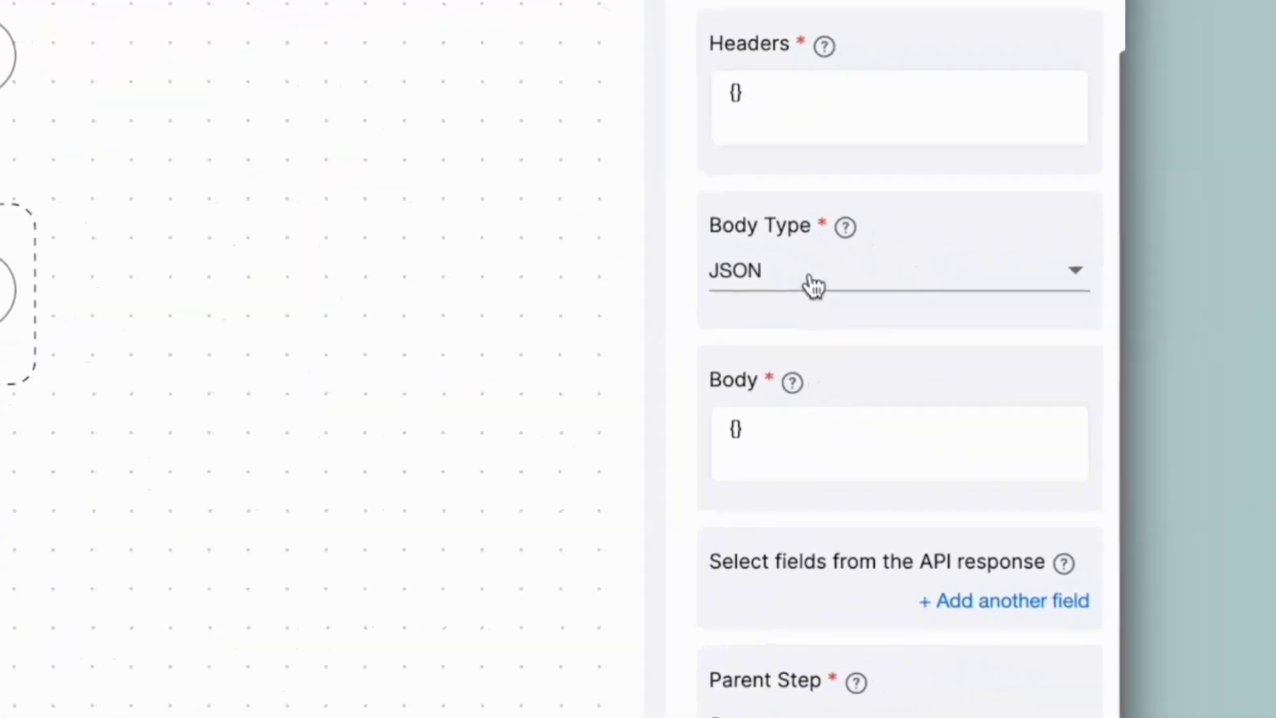
click(853, 296)
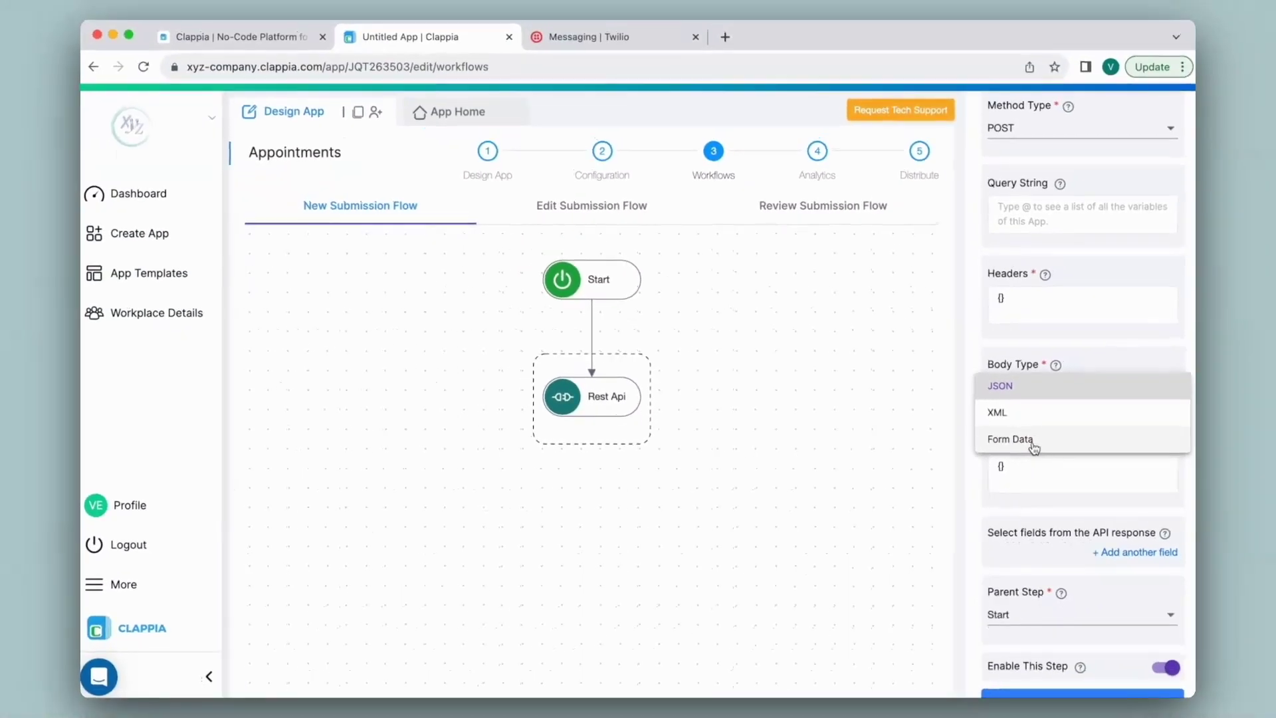
click(620, 48)
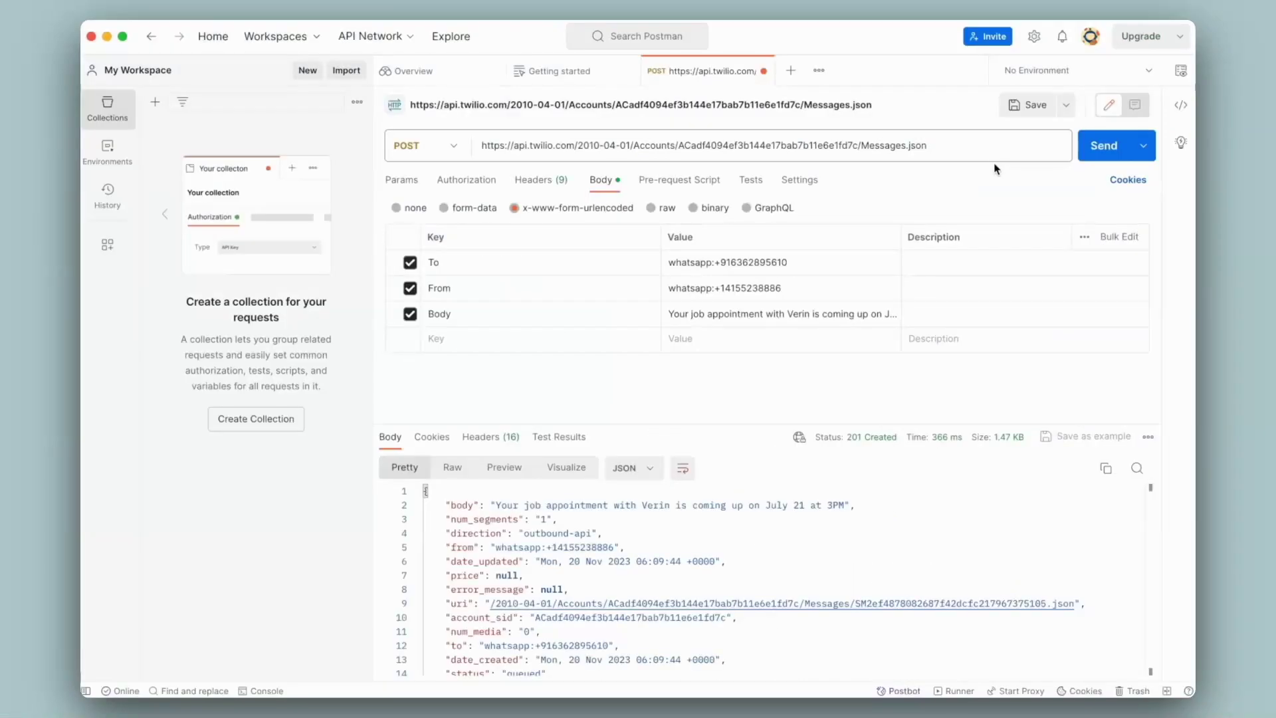
triple_click(983, 144)
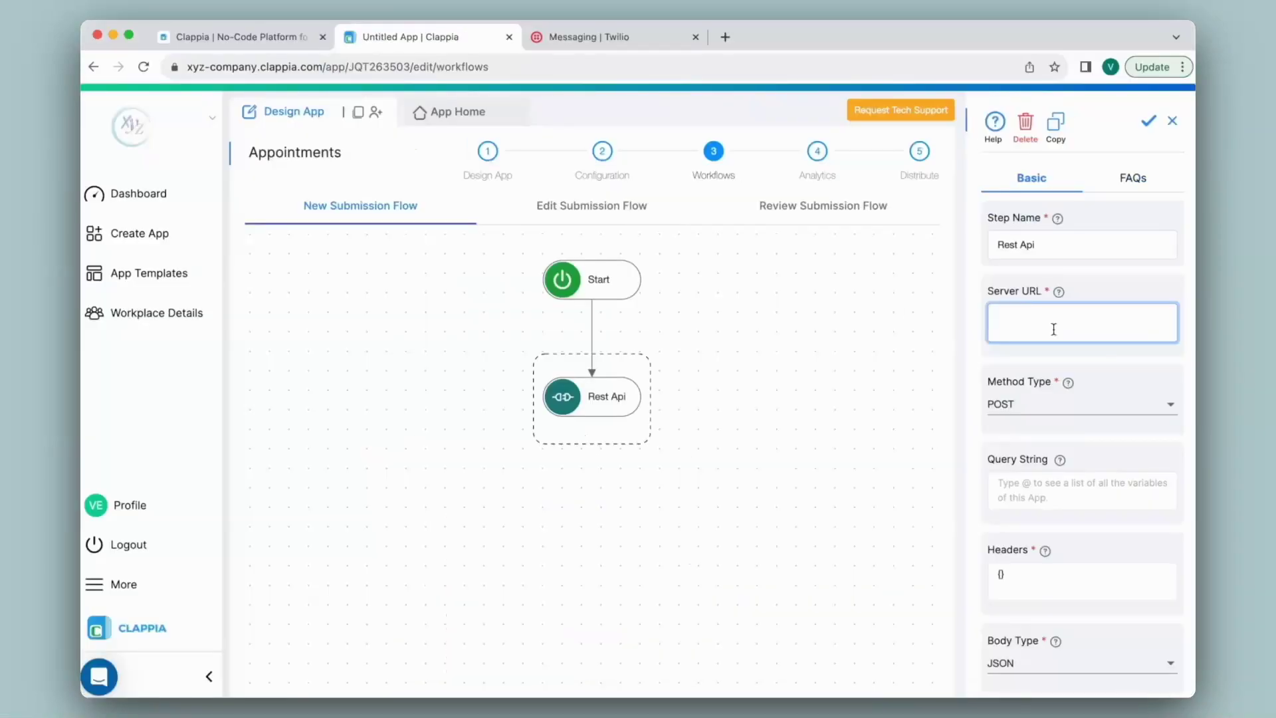
click(1050, 407)
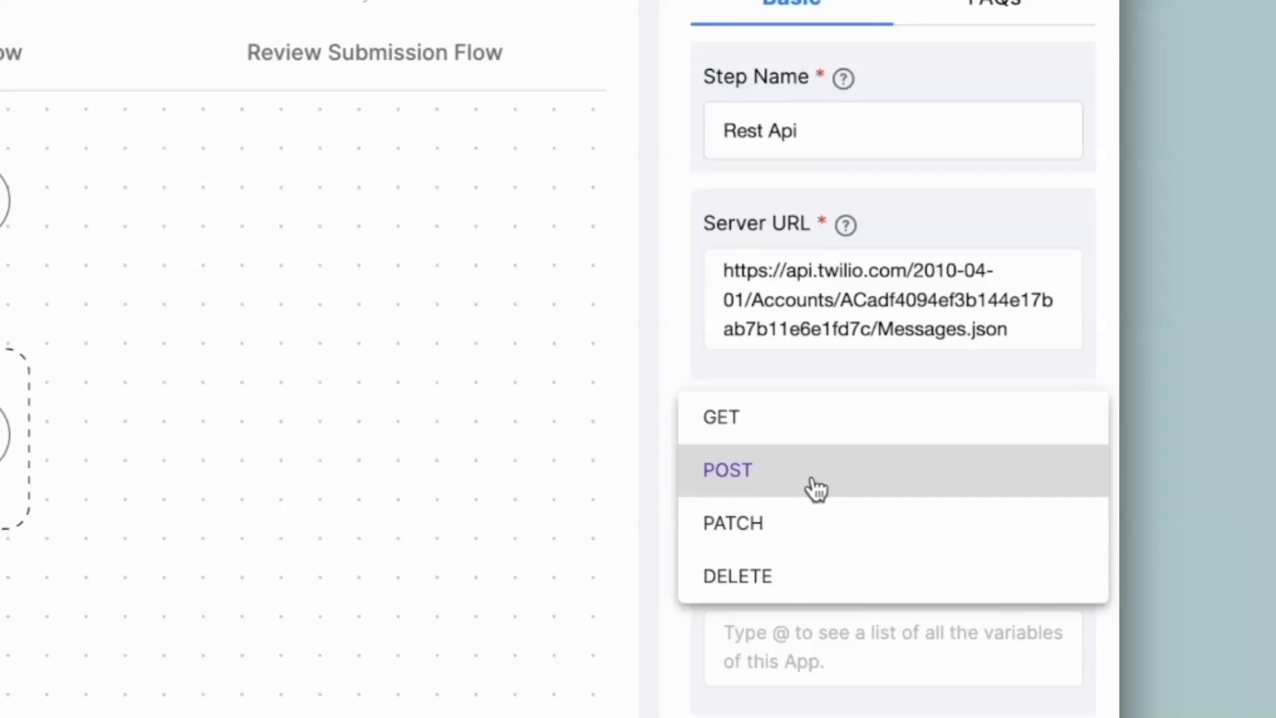
Set the Rest Api step's method type to POST.
click(818, 487)
scroll(813, 477, down, 3)
scroll(811, 476, down, 3)
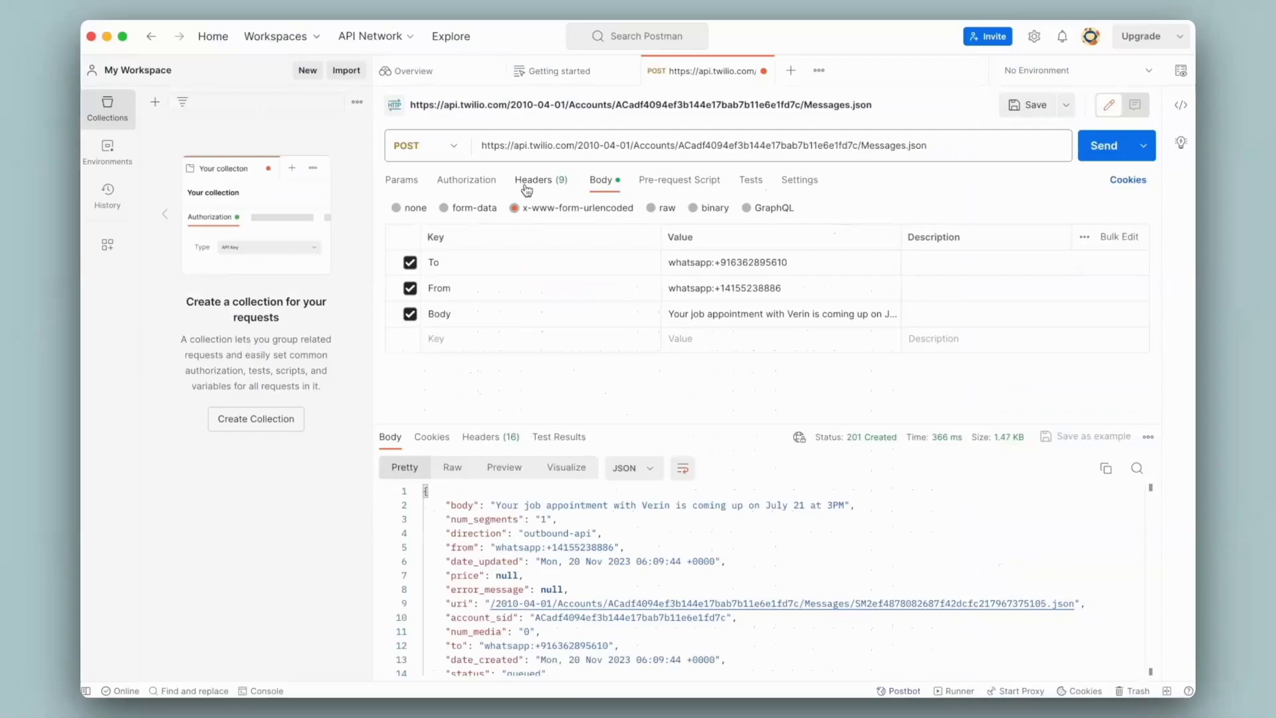
Add a Basic Authorization header pasted from Postman and set the body type to Form Data.
click(528, 189)
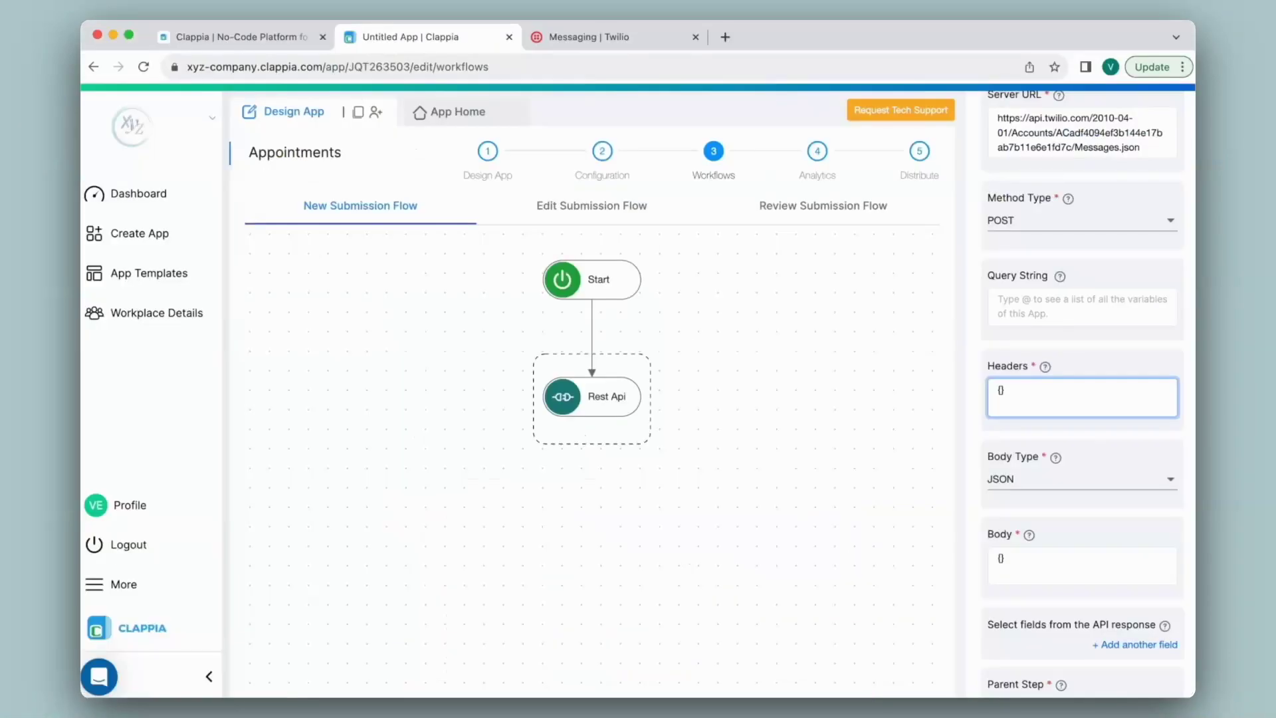
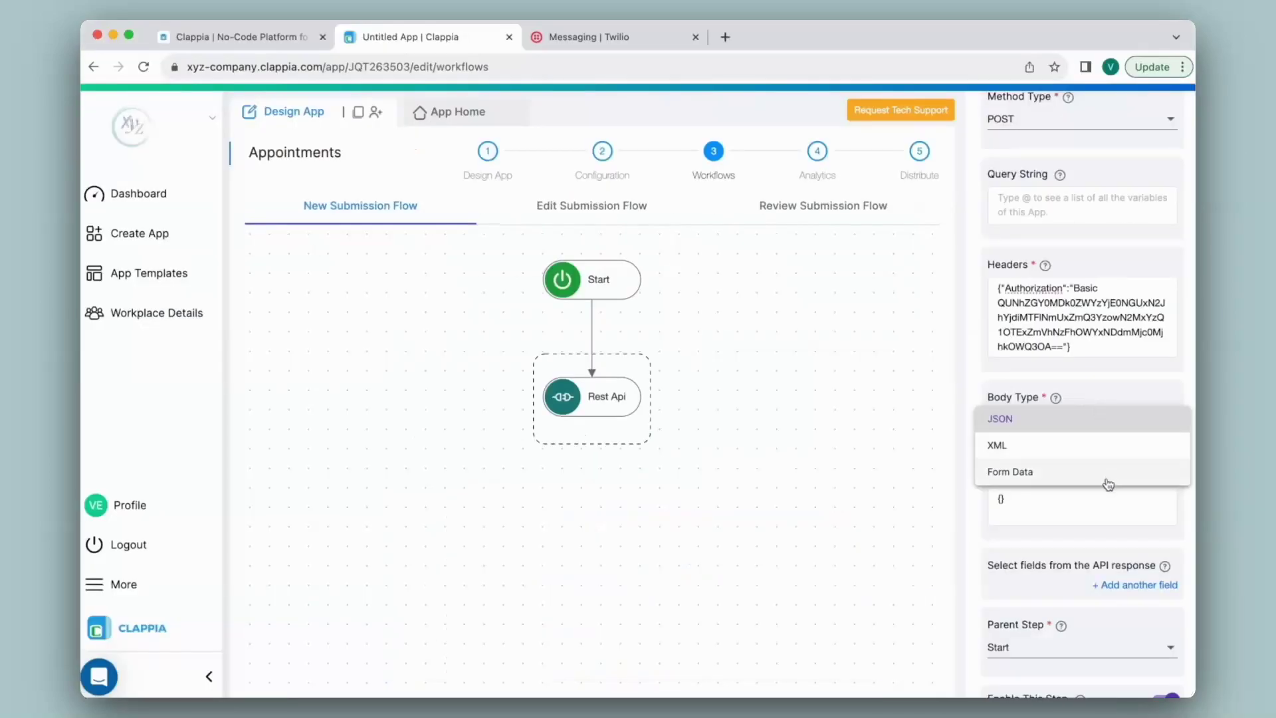
click(1104, 480)
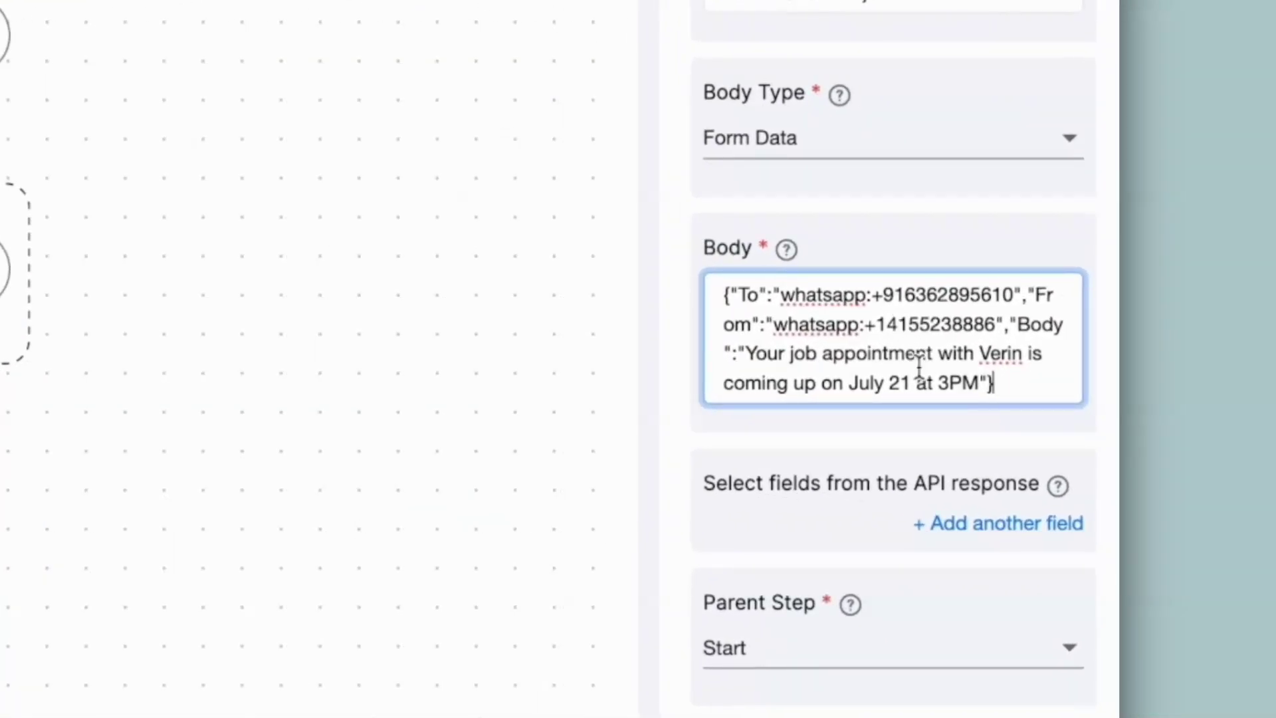
double_click(983, 353)
drag(983, 354, 945, 353)
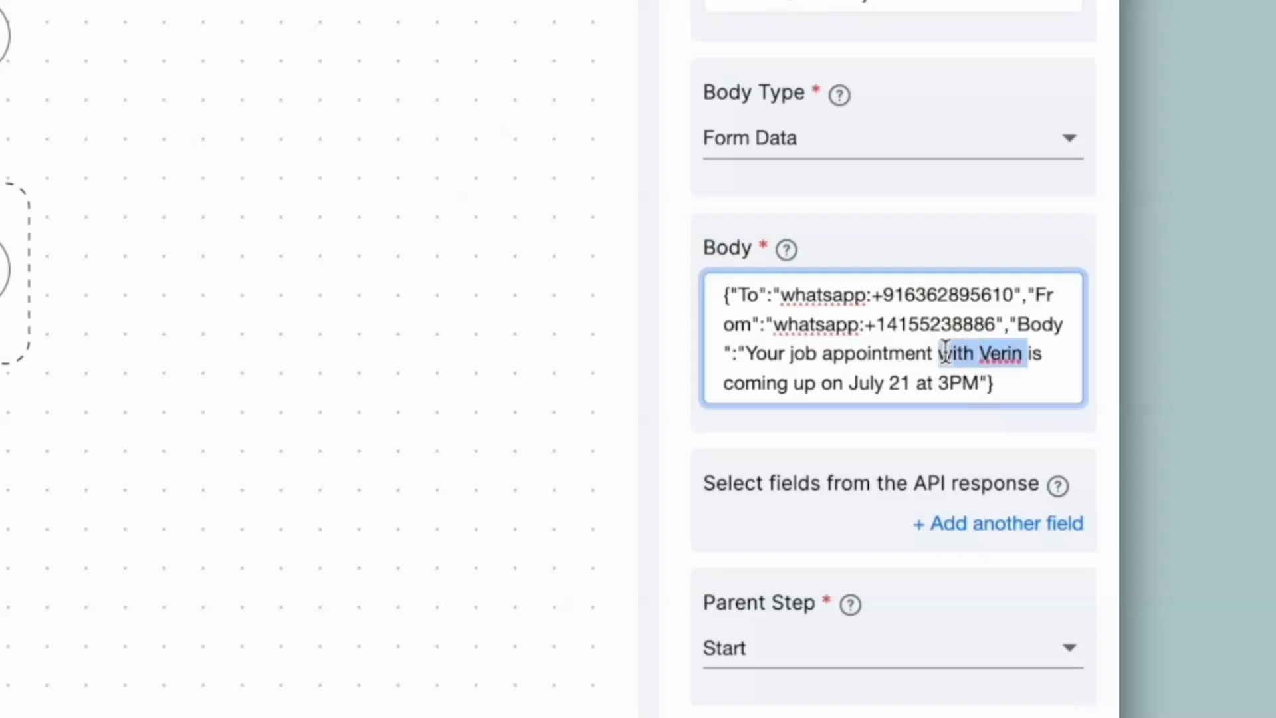
text(for )
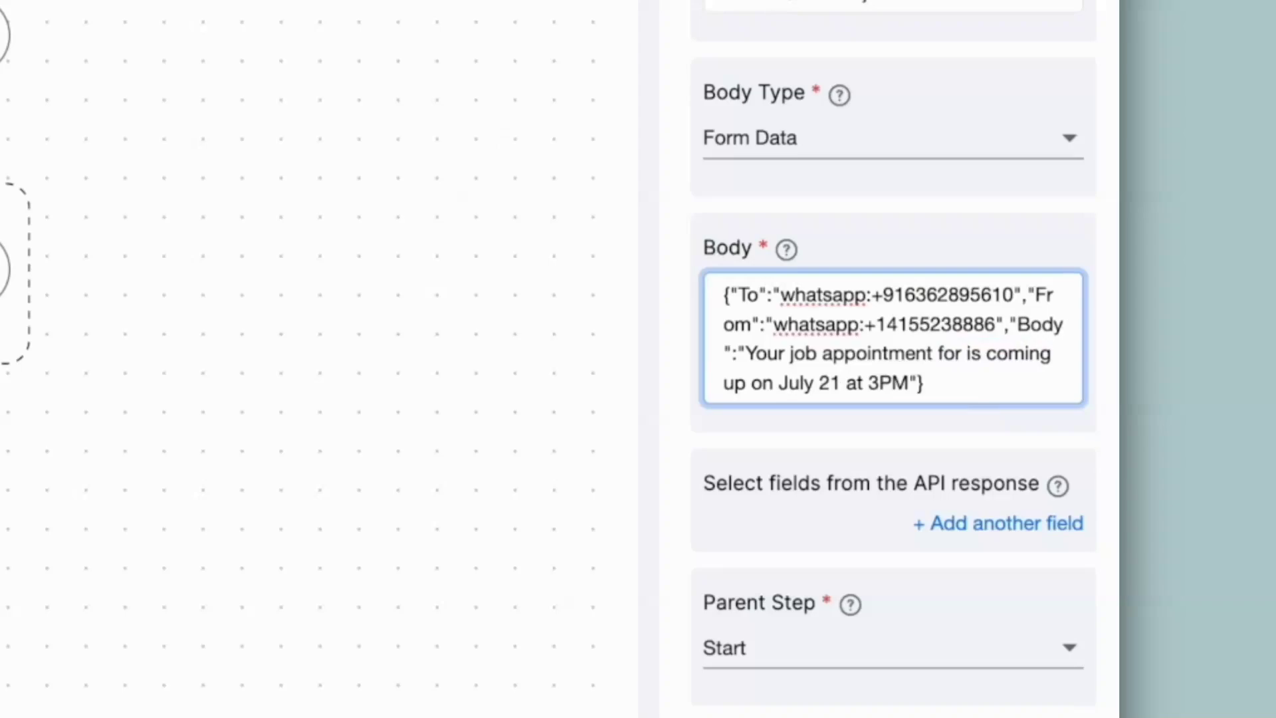
text(@typ)
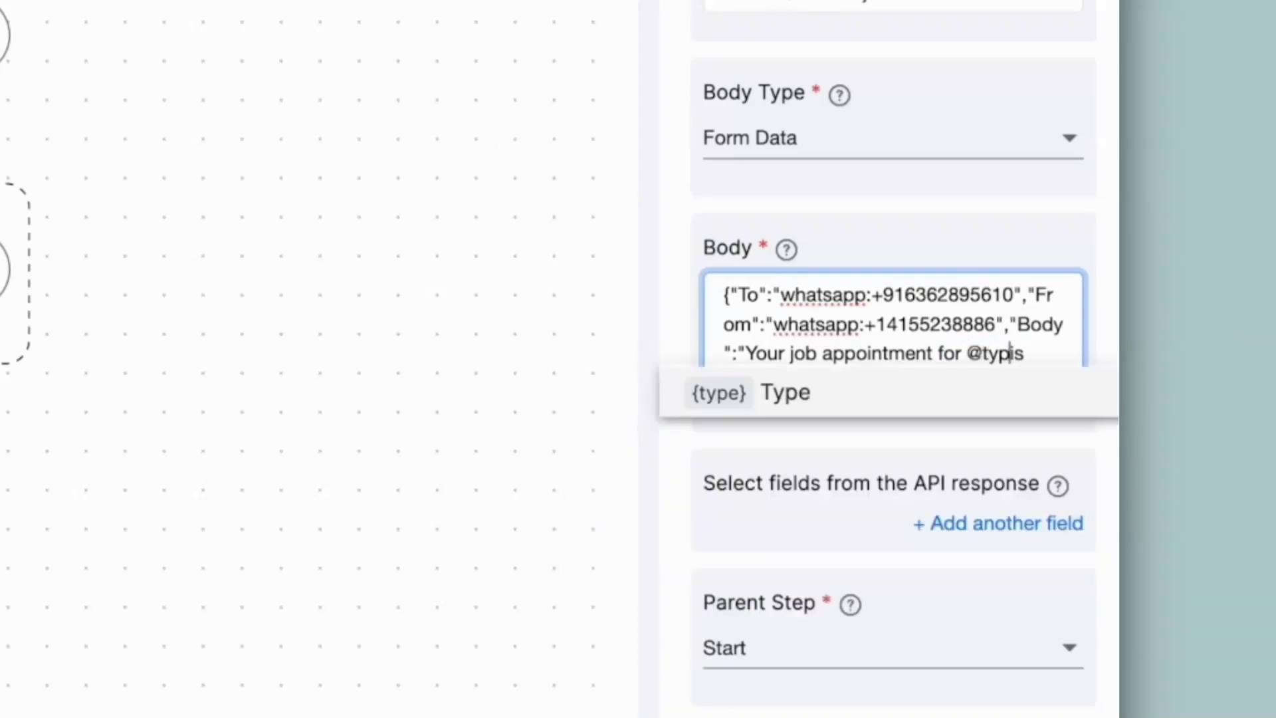
click(934, 407)
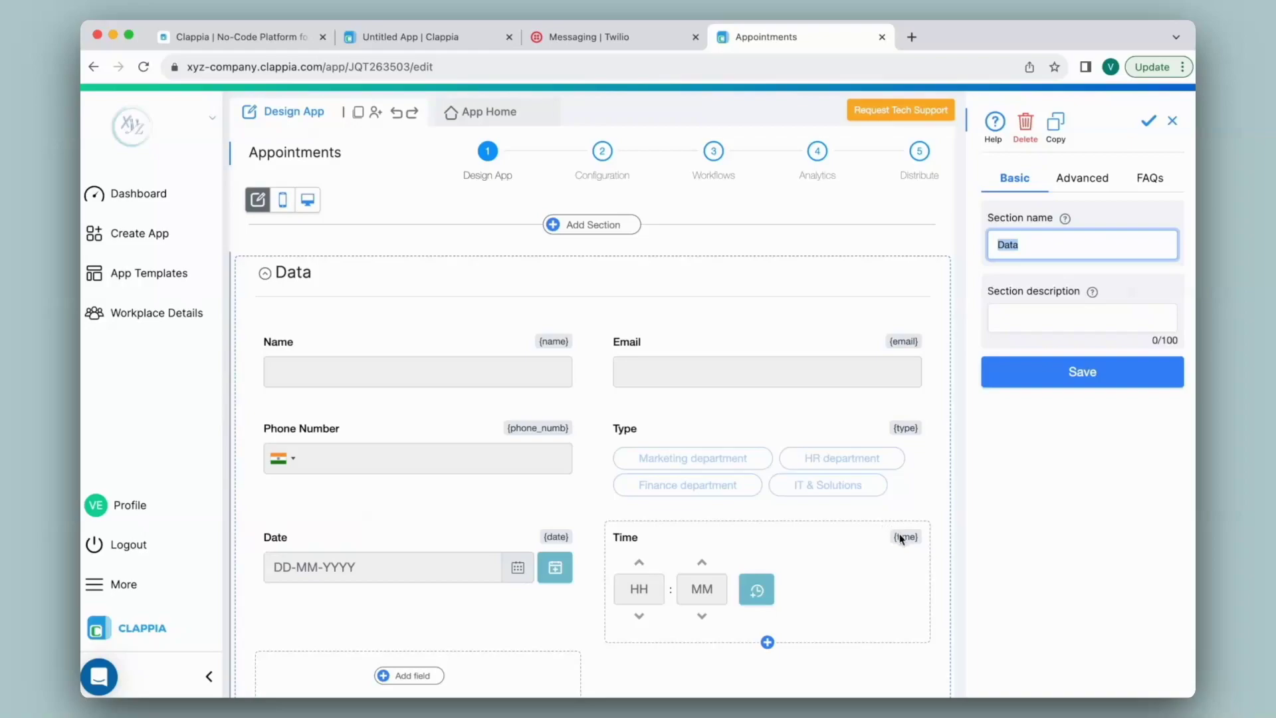
click(882, 37)
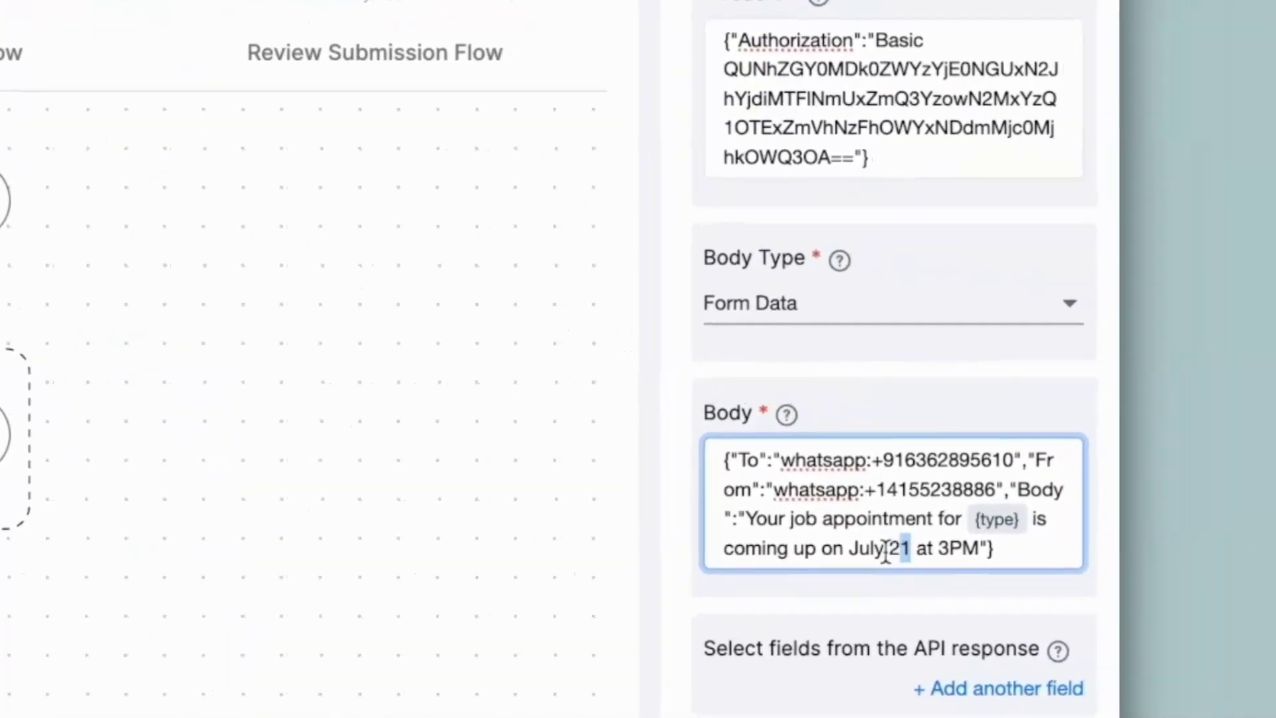
drag(1092, 456, 1062, 457)
text(@dat)
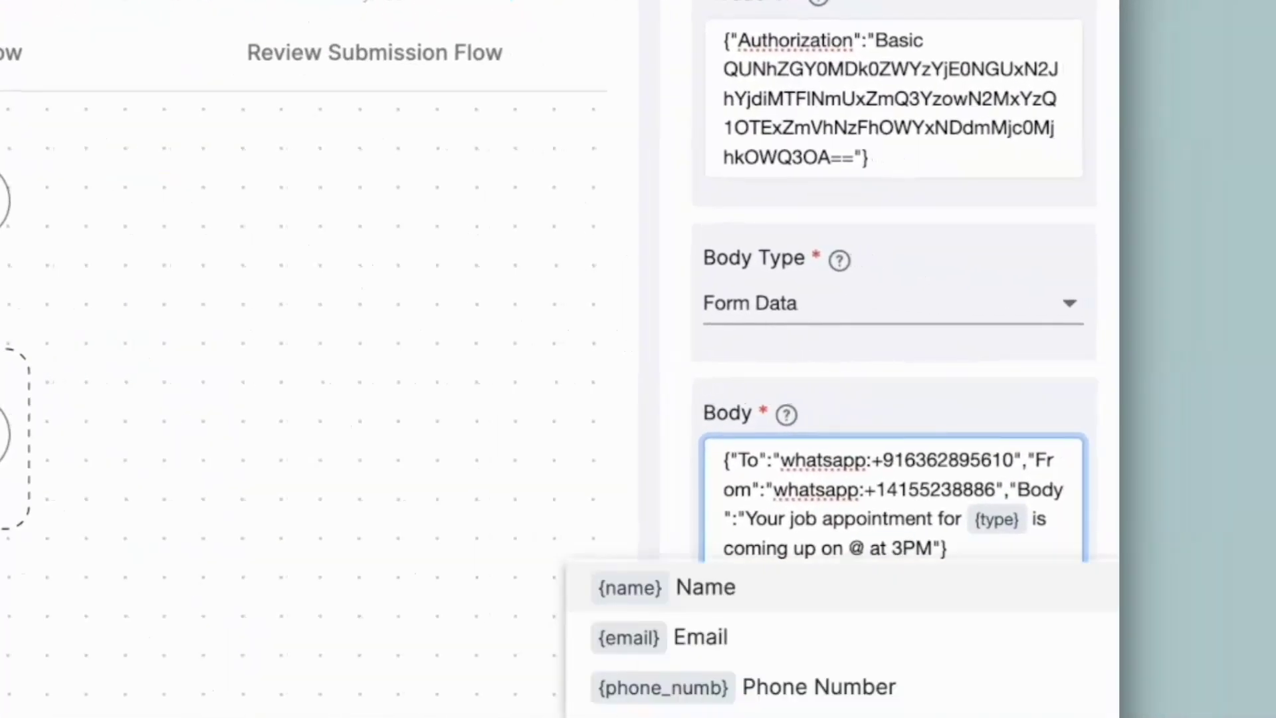
key(Return)
key(BackSpace)
key(BackSpace)
key(BackSpace)
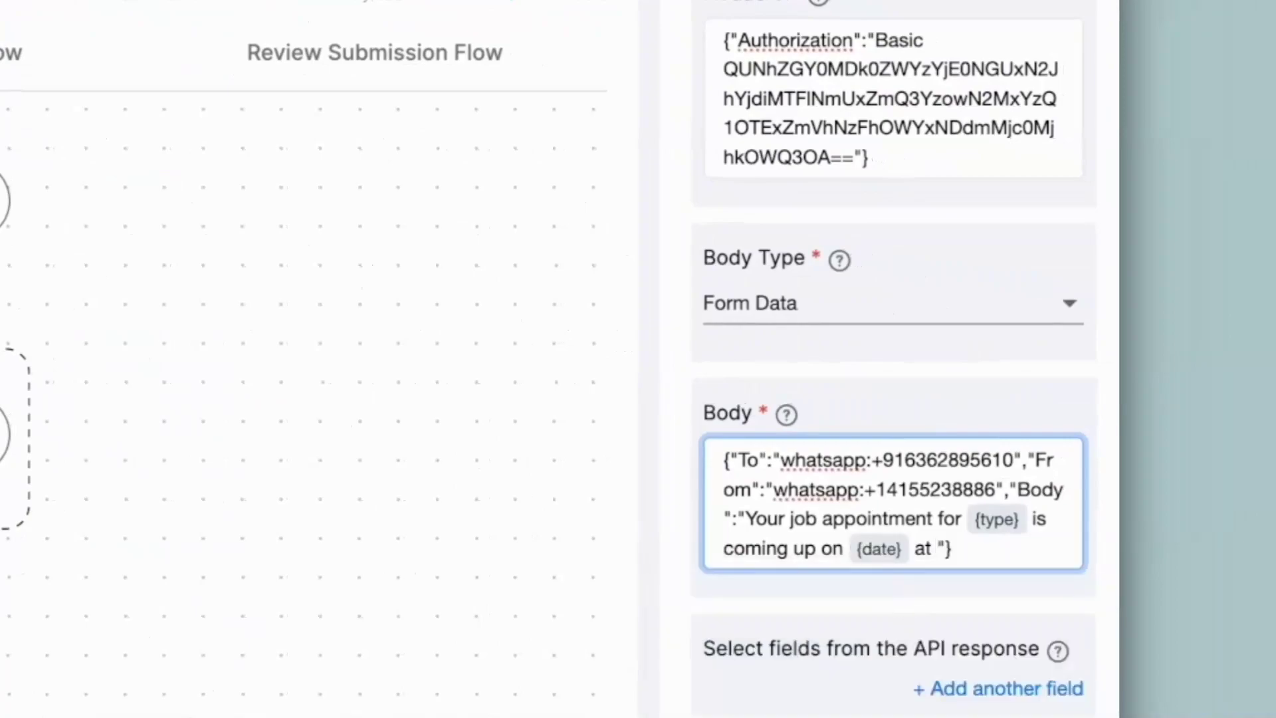
text(@time)
click(977, 575)
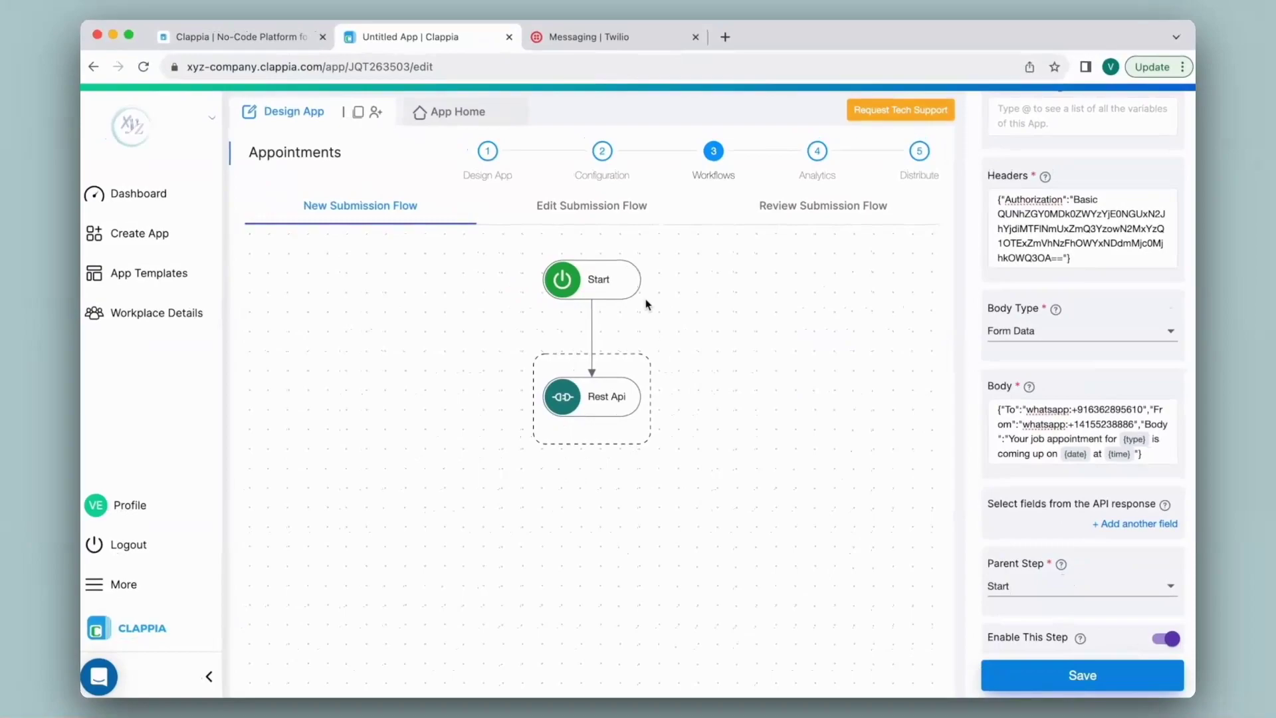
Fill a test entry with a name, e-mail, phone number, IT & Solutions, and current date/time.
click(476, 113)
click(473, 263)
text(Amika)
click(950, 262)
text(amika@email.com)
click(492, 325)
text(1234567890)
click(938, 350)
click(682, 407)
click(867, 431)
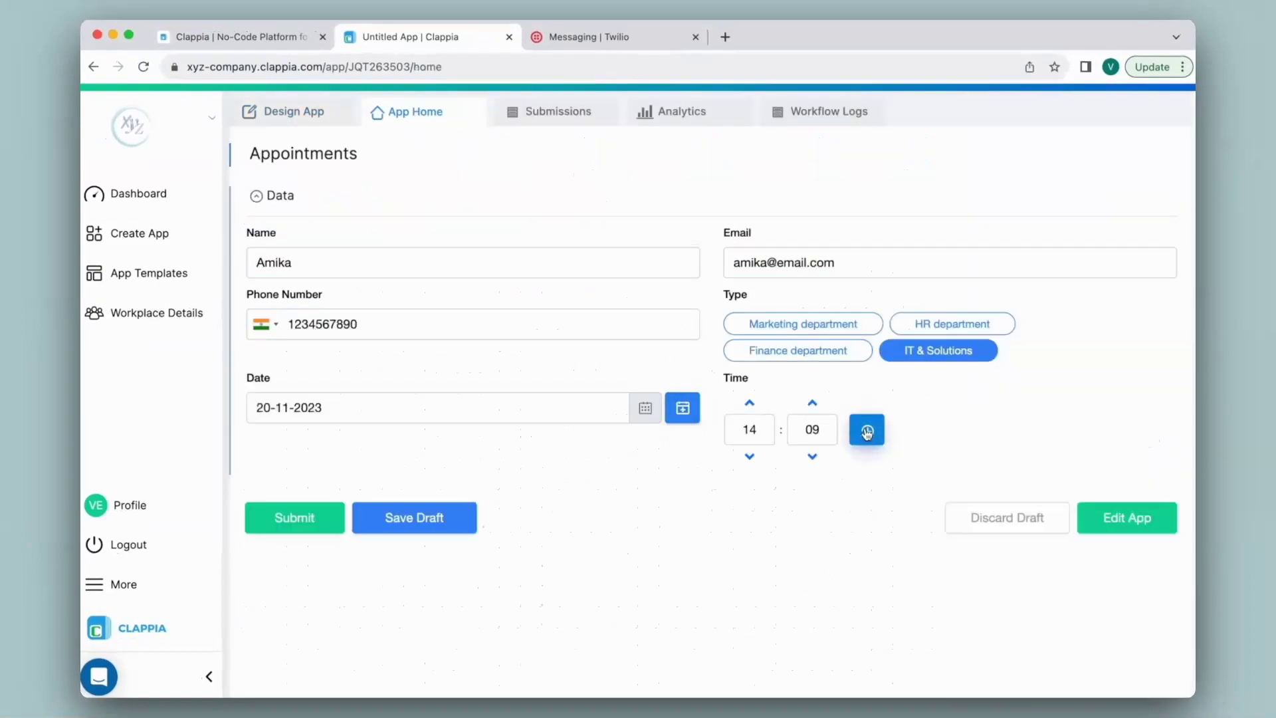
Submit the test appointment, open its row in Submissions, then return to Design App.
click(307, 517)
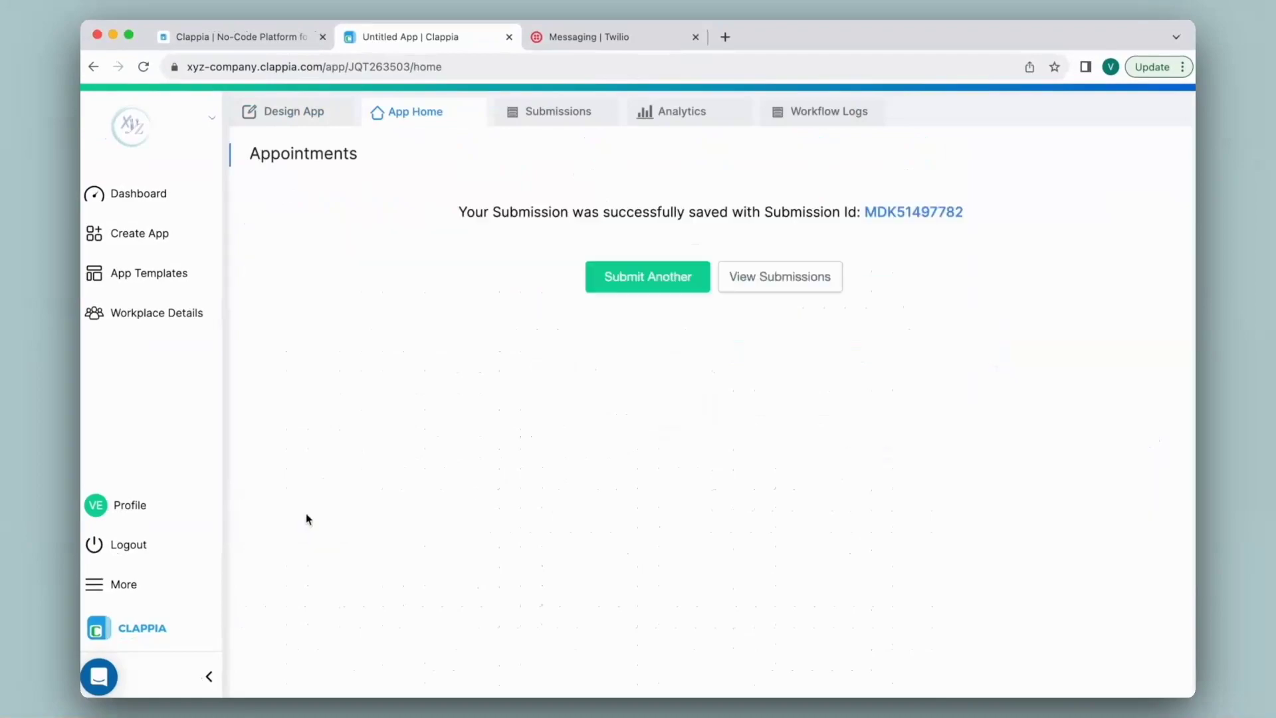
click(561, 113)
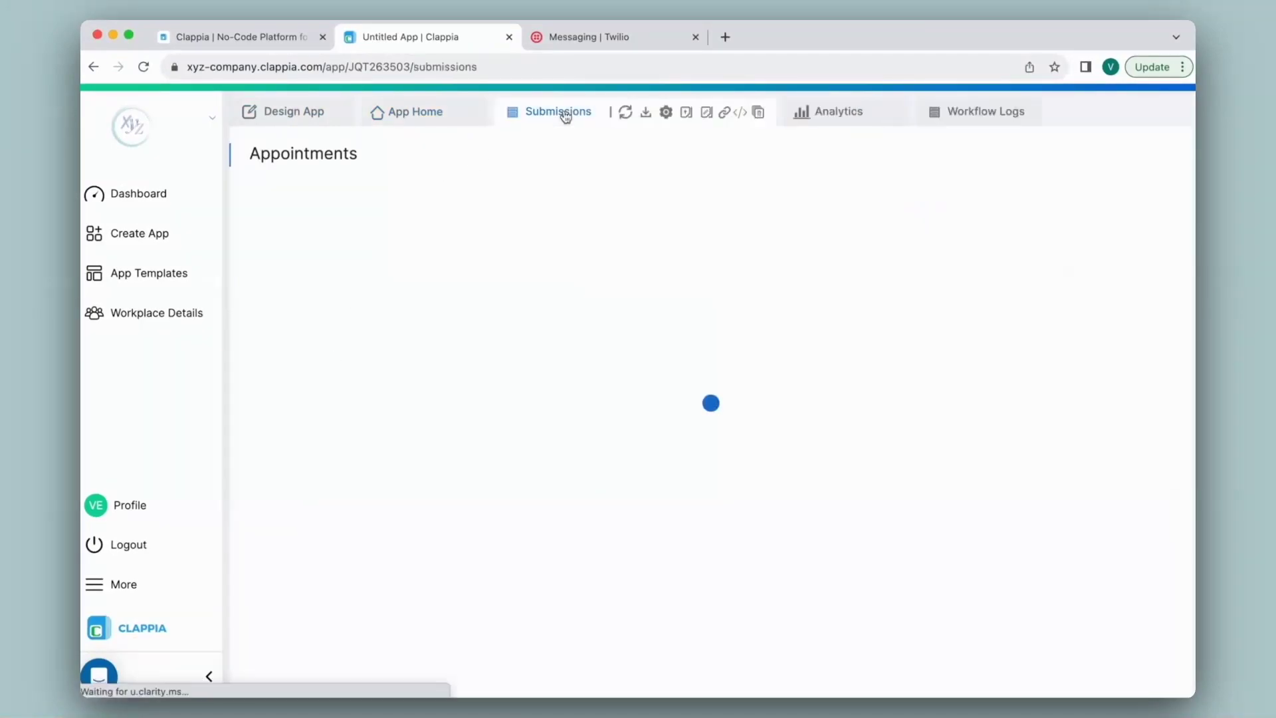
click(536, 269)
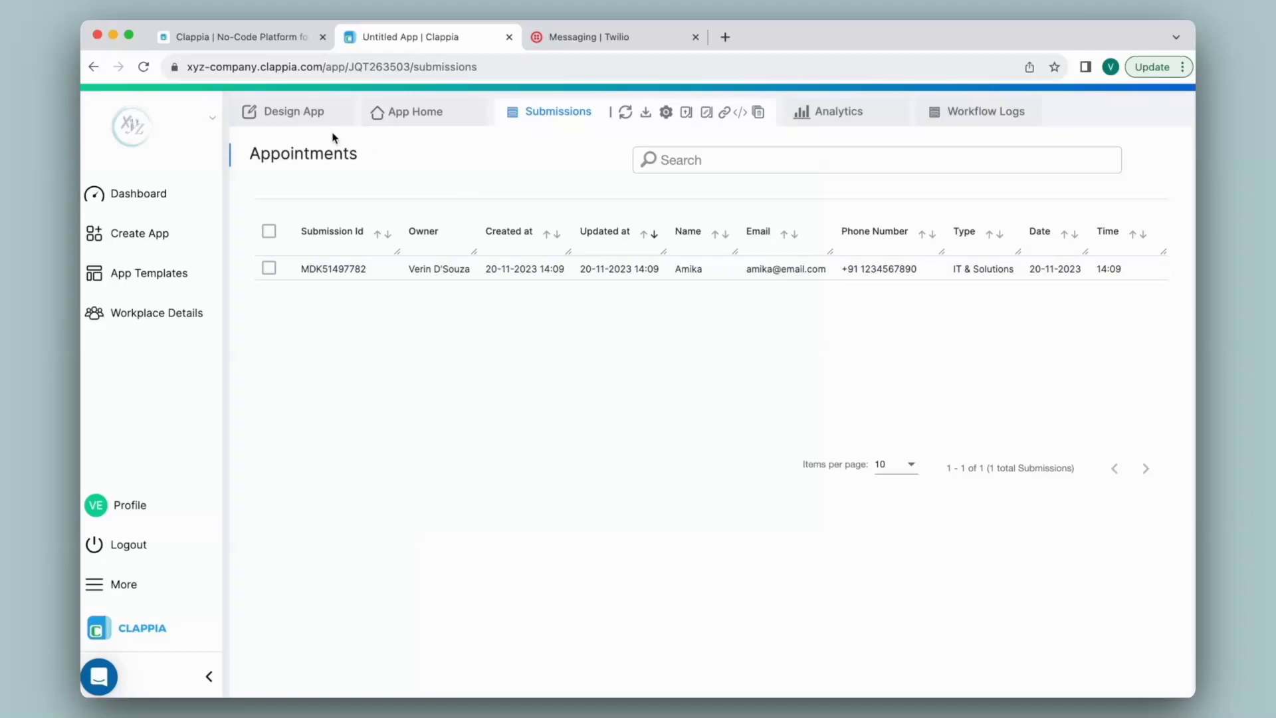
click(313, 117)
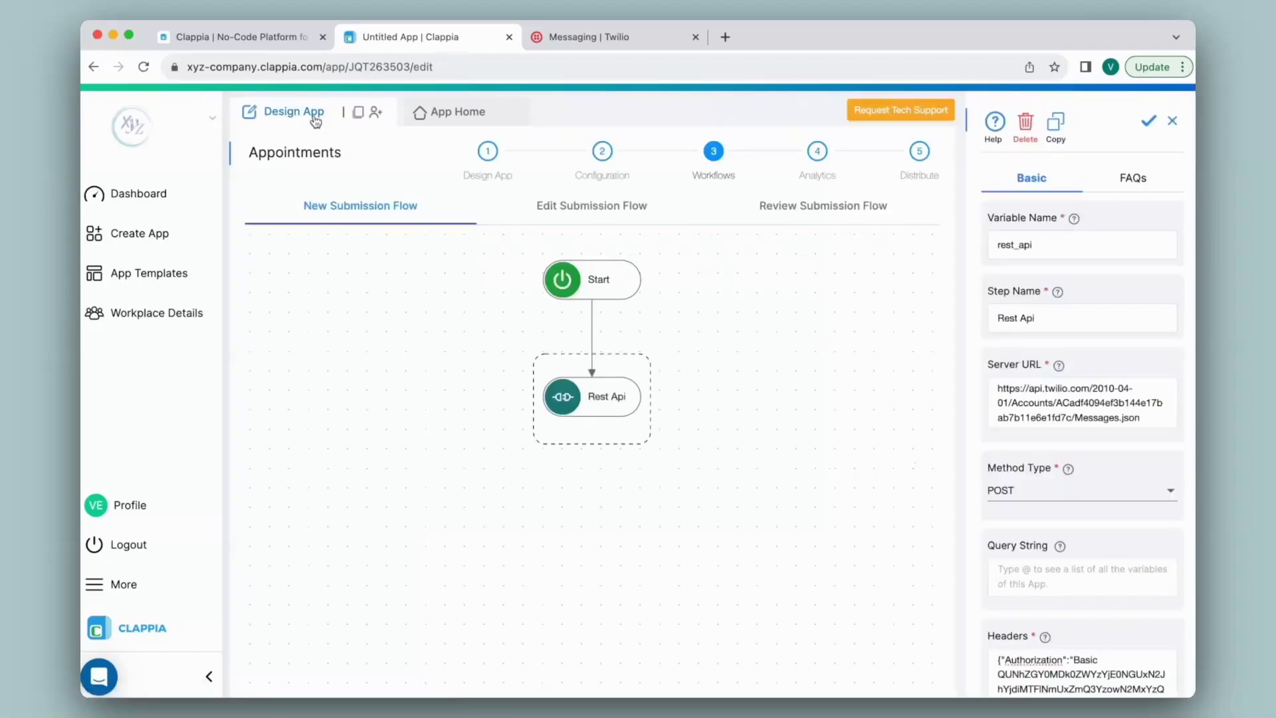
Add an Approval step under Start and enter the approver's e-mail in Approvers.
click(621, 296)
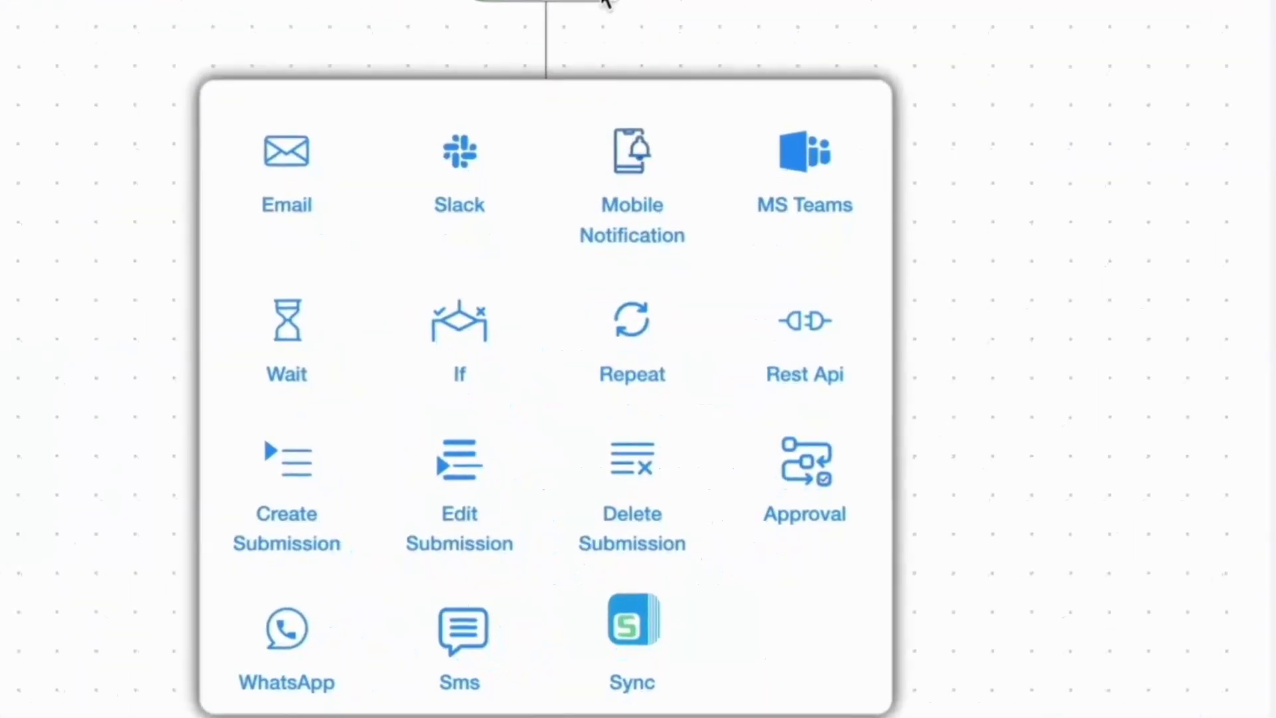
click(815, 491)
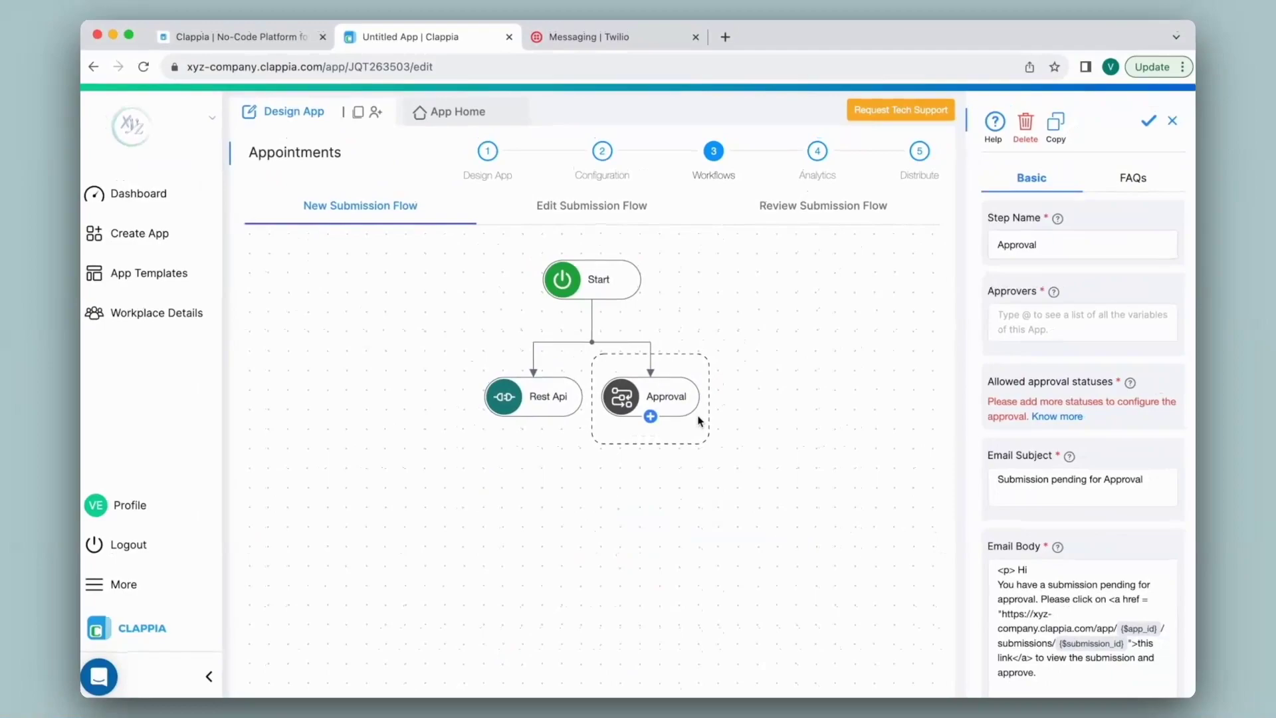
click(1064, 329)
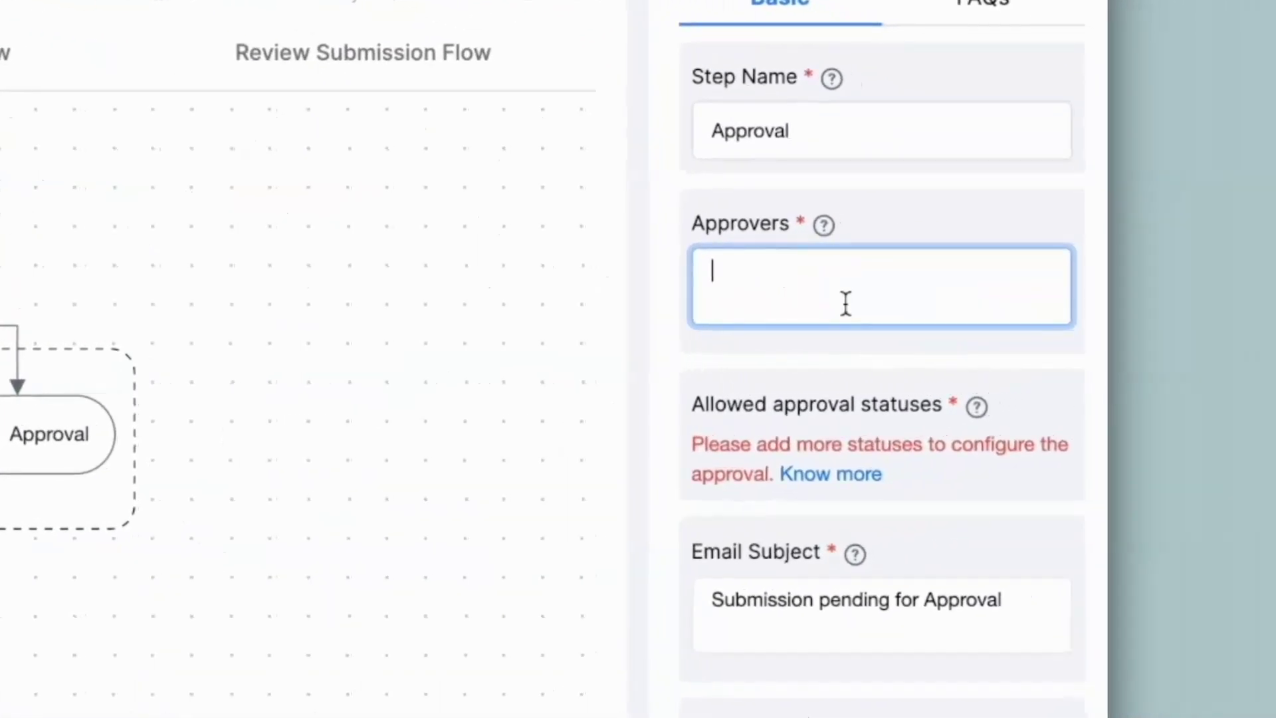
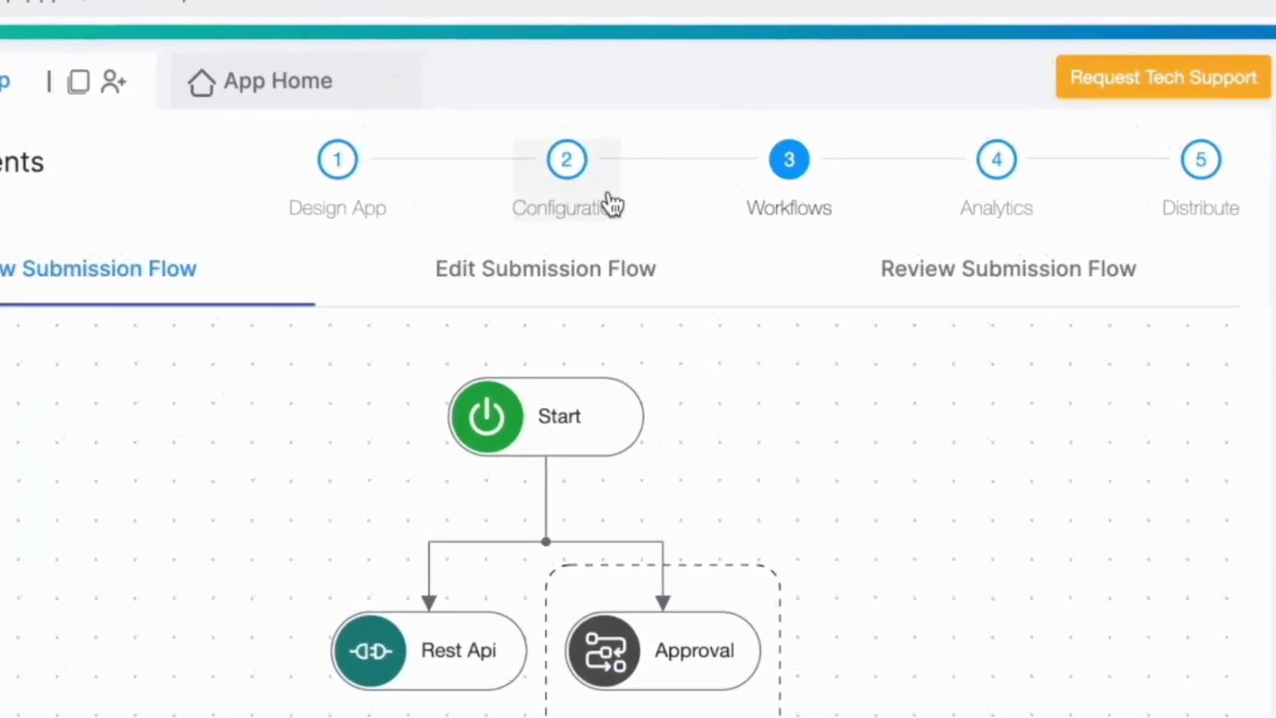
Add Rejected and Approved submission statuses in the app configuration and save them.
click(610, 203)
click(837, 316)
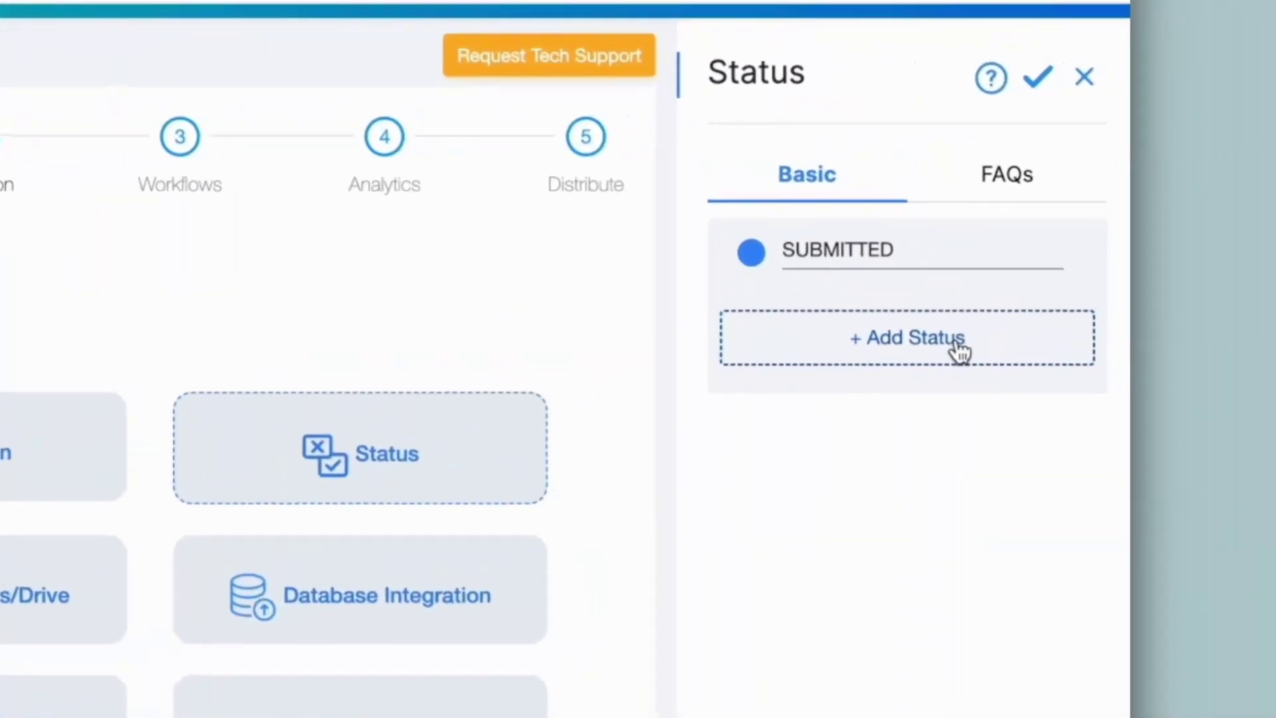
click(1107, 259)
text(Rejected)
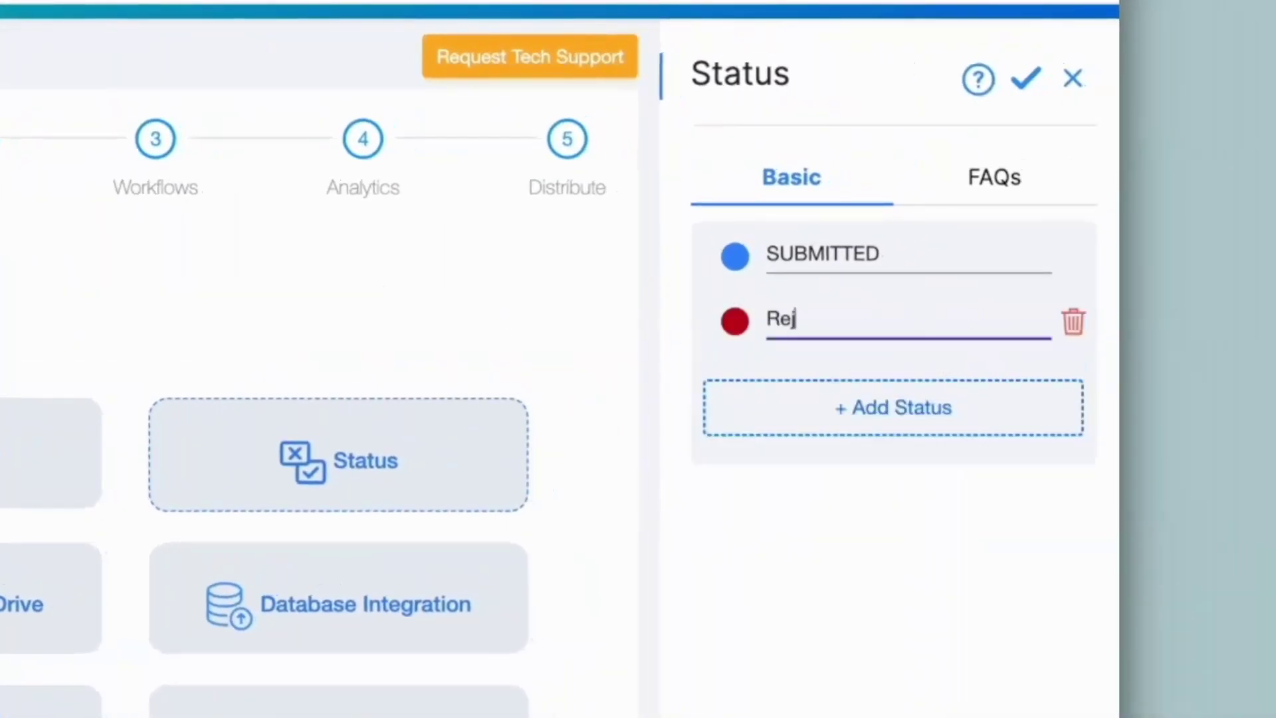
click(974, 420)
click(891, 379)
text(Approved)
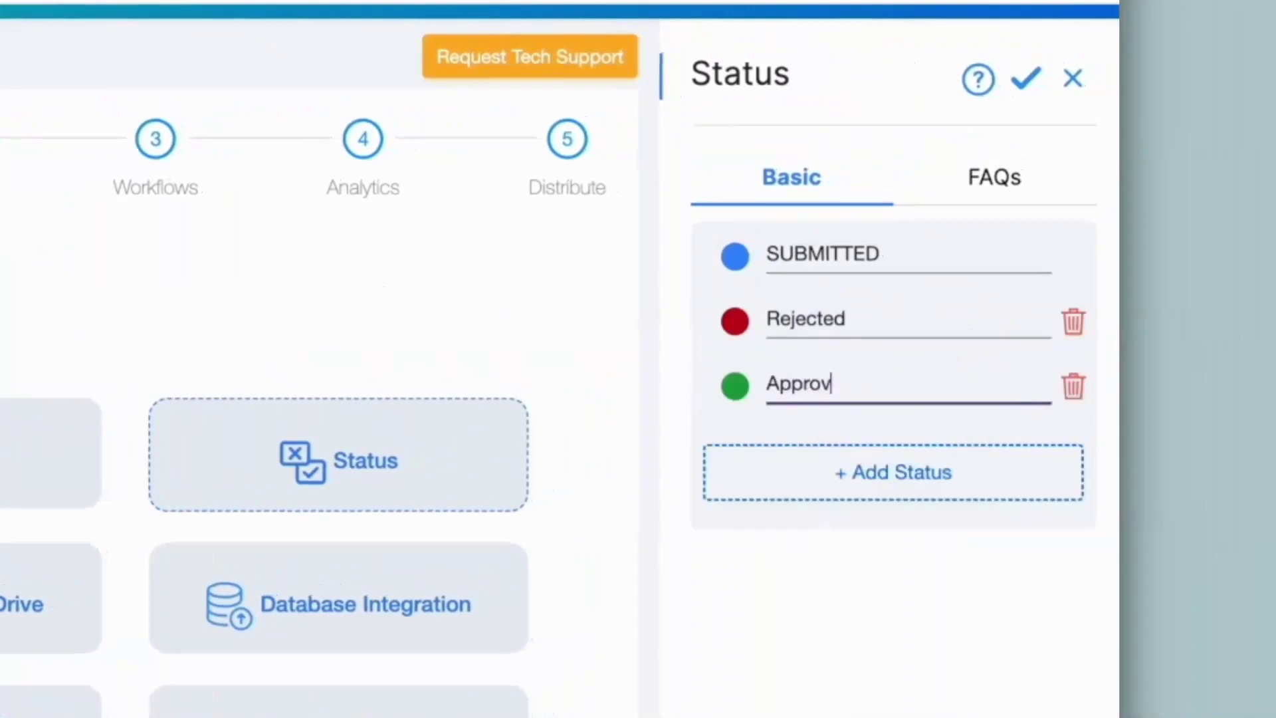
click(1027, 80)
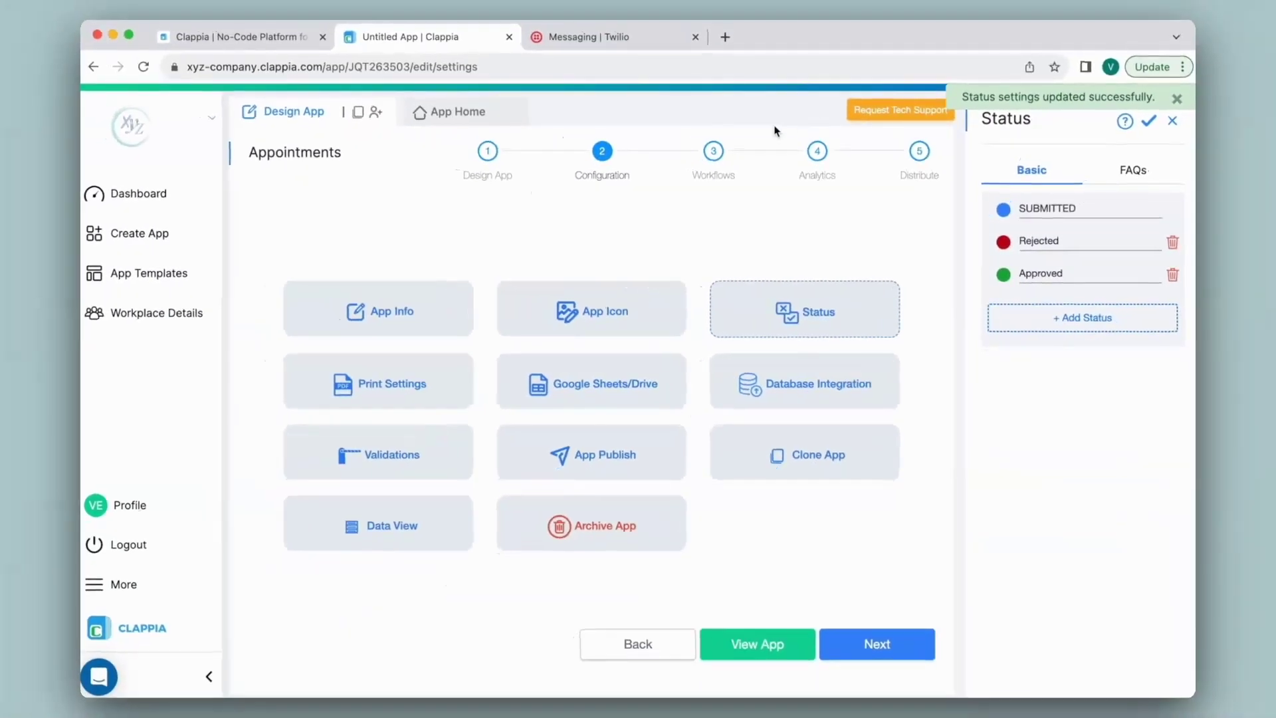
click(155, 139)
Allow the Rejected and Approved statuses in the Approval step and save it.
click(659, 400)
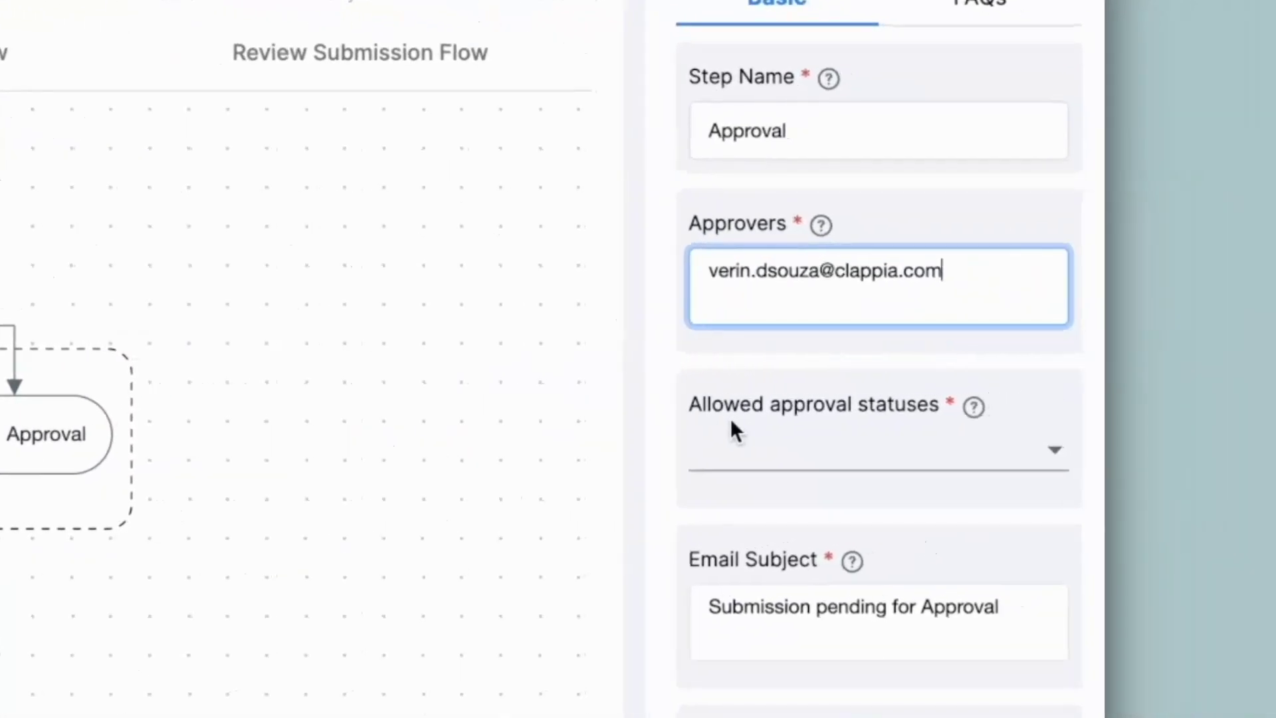
click(745, 446)
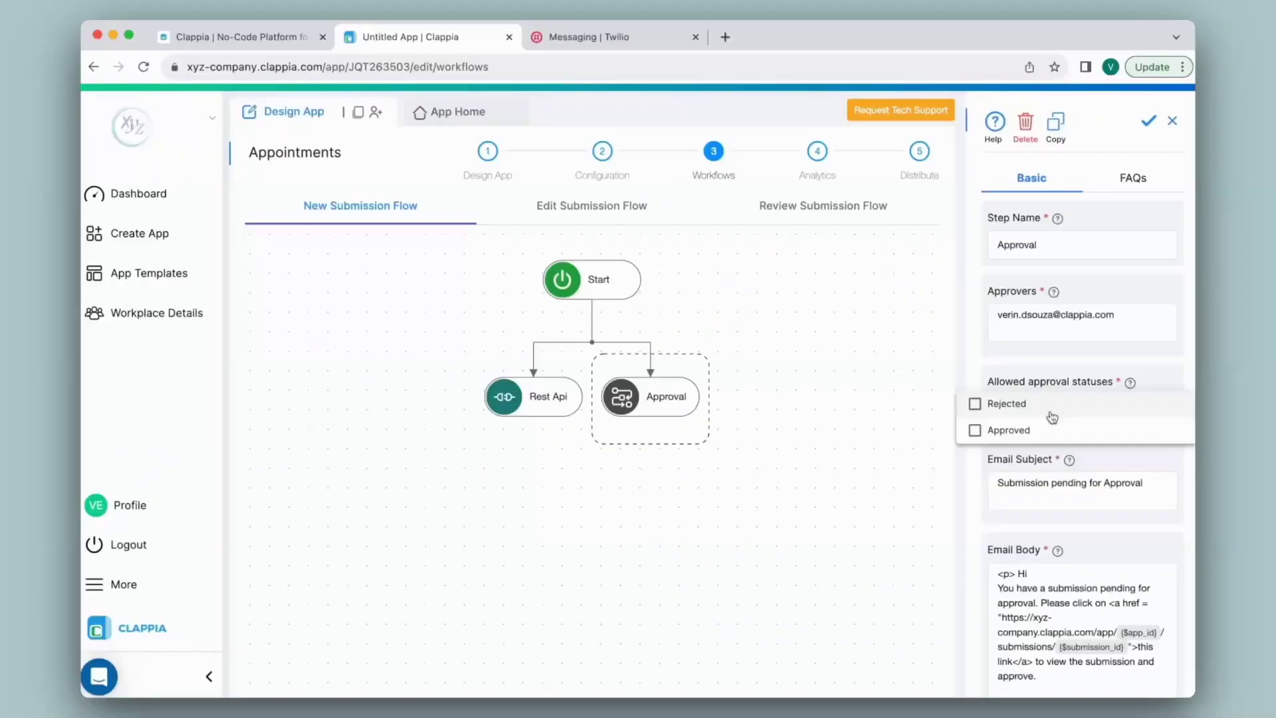
click(1052, 409)
click(1051, 430)
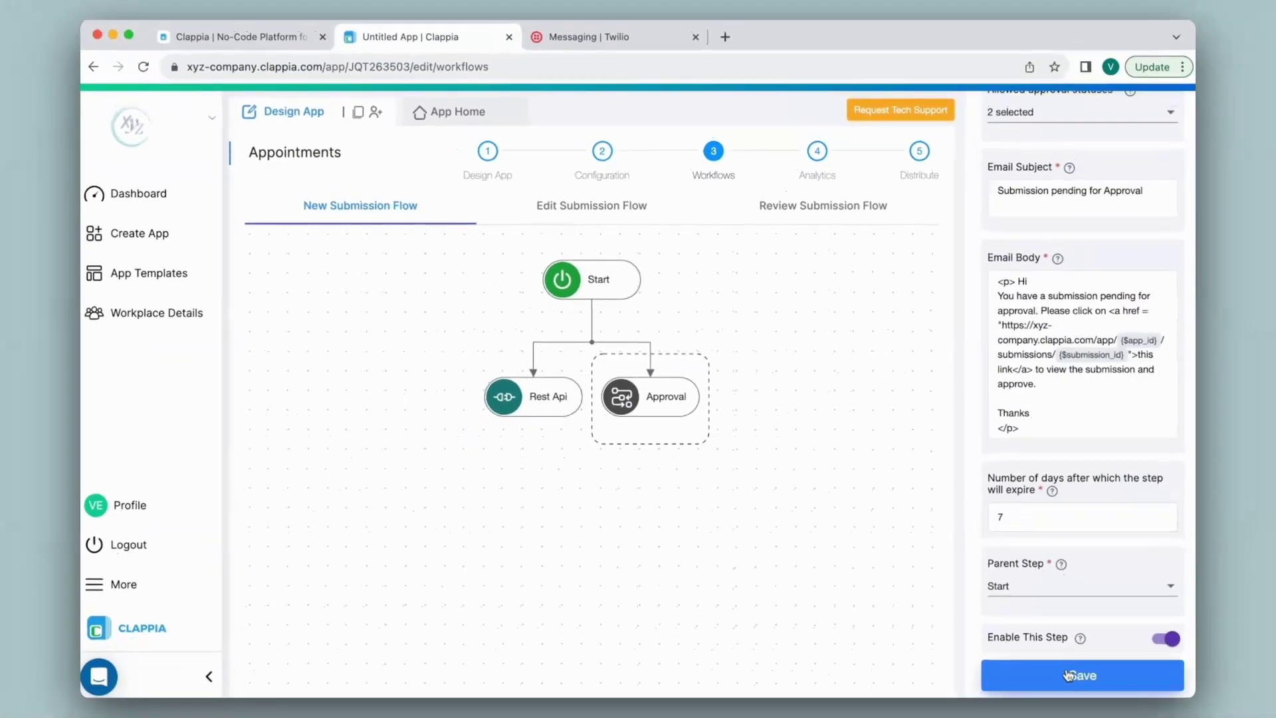
click(1068, 675)
mouse_move(650, 421)
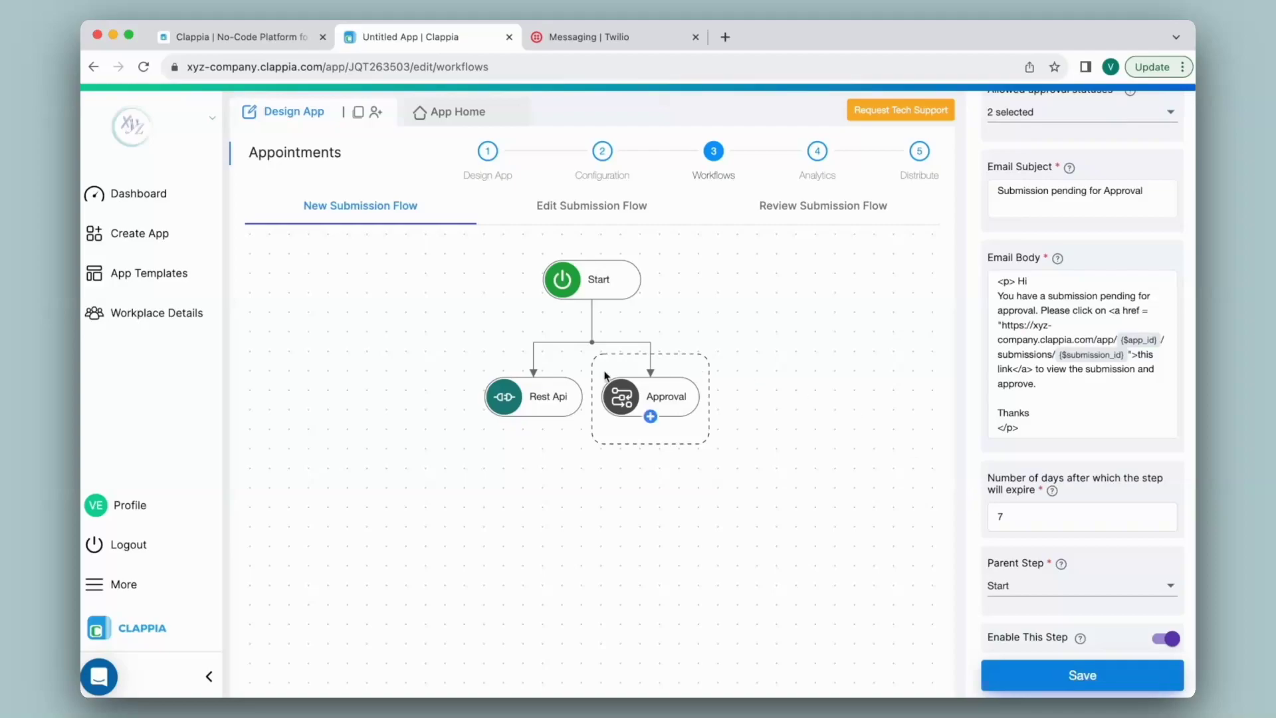
mouse_move(561, 397)
Add an If step below Approval with the condition {$status}="Approved".
click(652, 416)
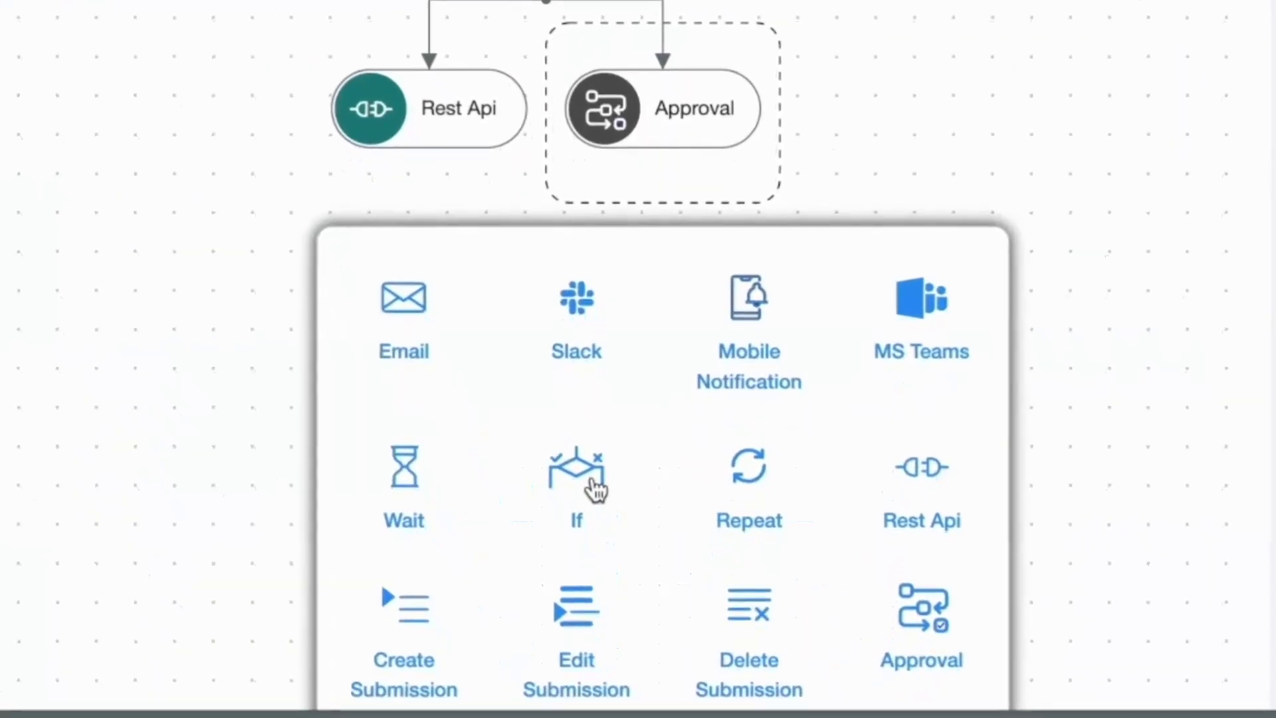
click(595, 488)
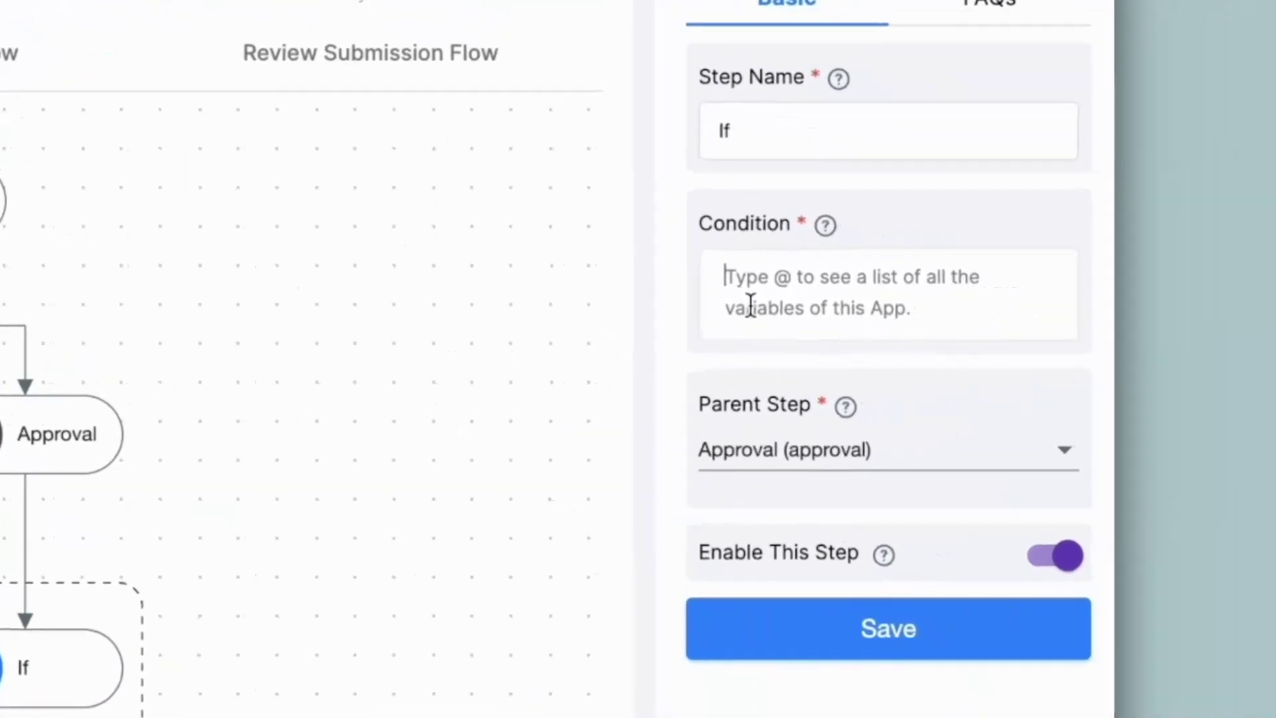
text(@stat)
click(852, 317)
text(="Approved)
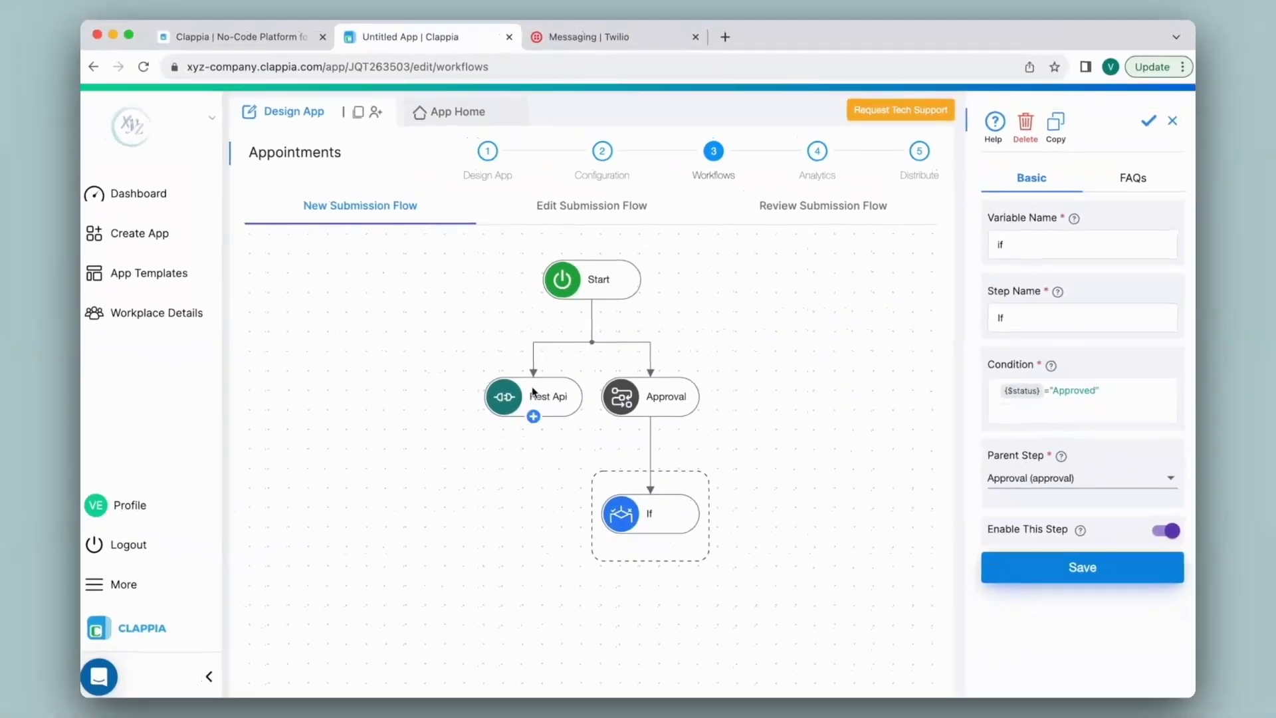
Set the Rest Api step's parent step to the If step.
click(532, 392)
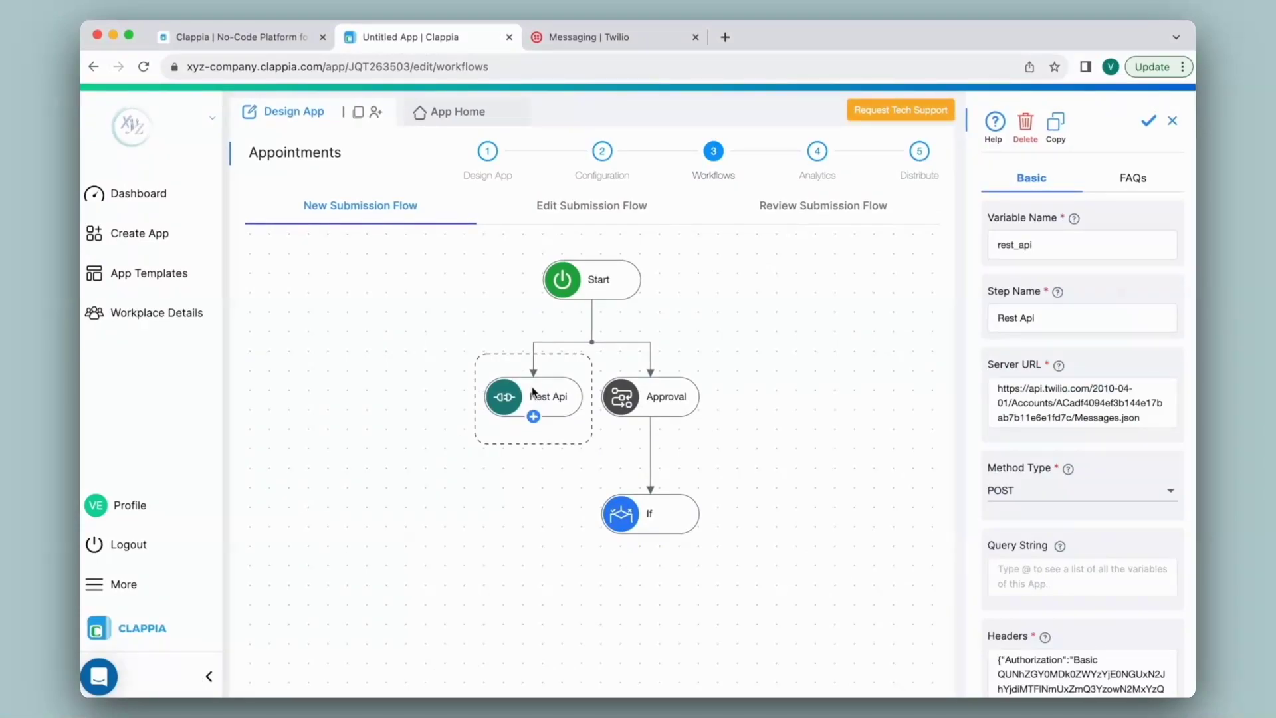
scroll(1047, 538, down, 5)
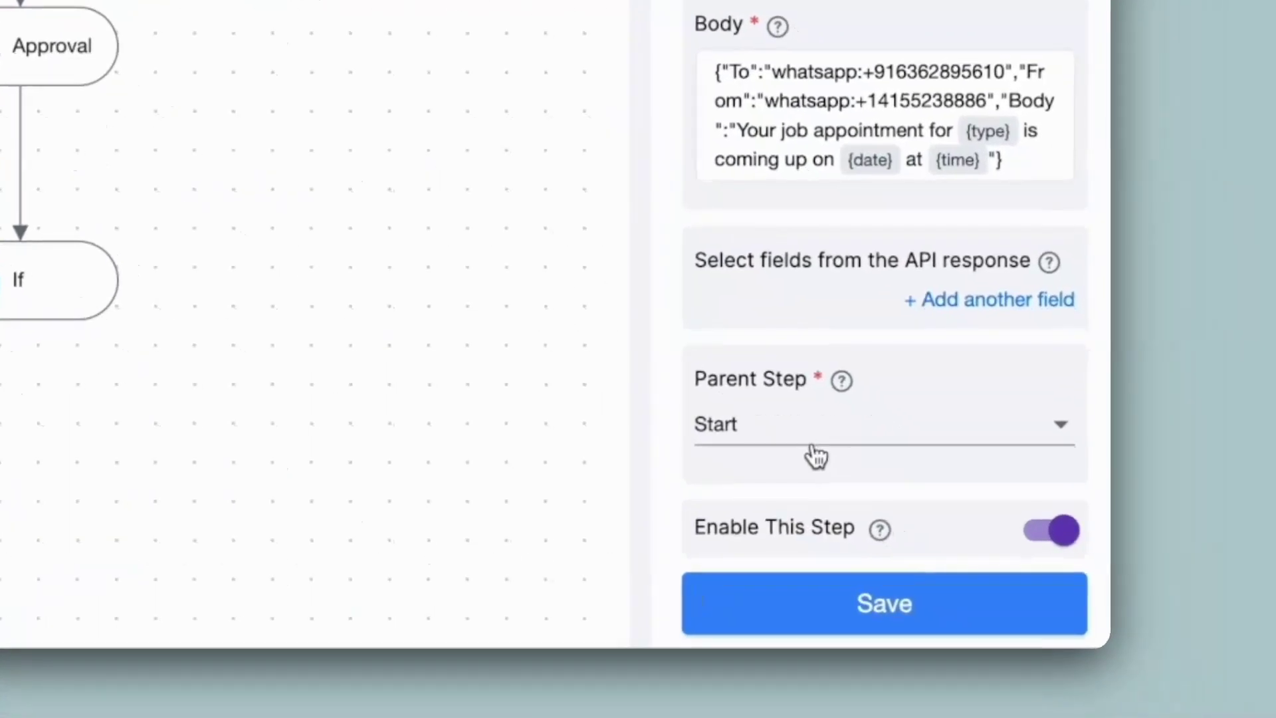
click(817, 439)
click(764, 550)
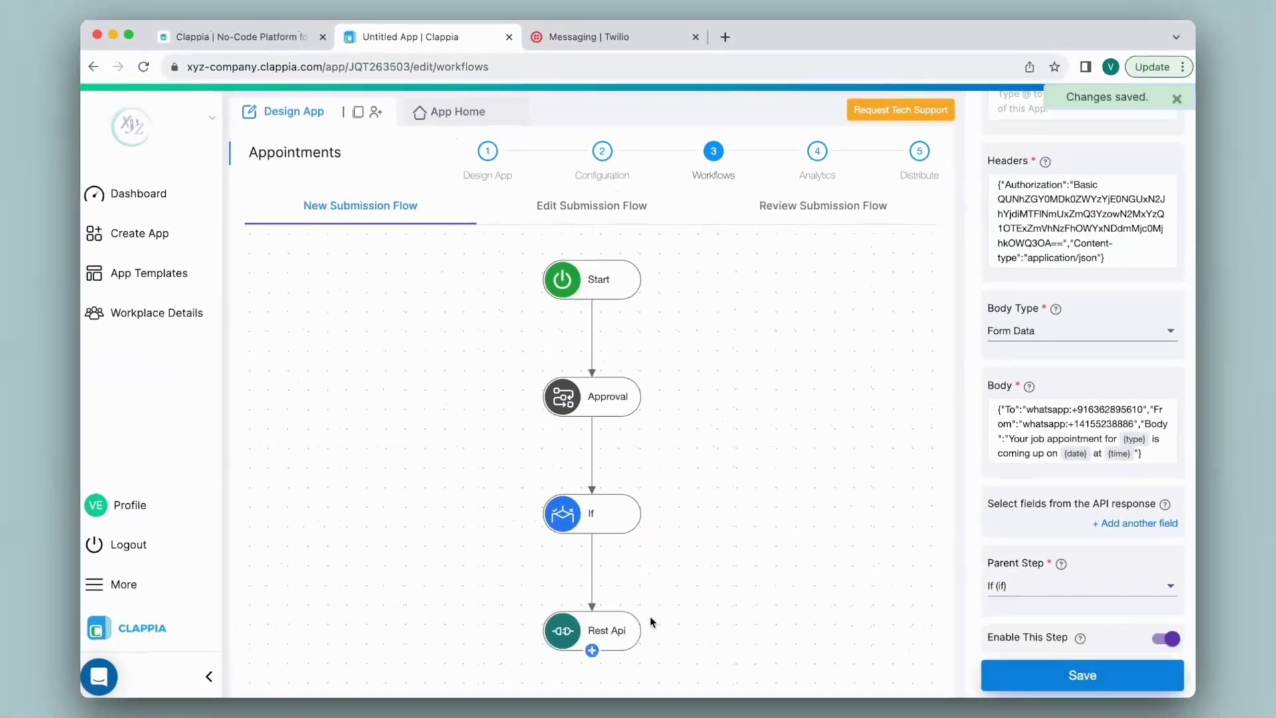
Start a new appointment and enter the person's name, e-mail address and phone number.
click(444, 117)
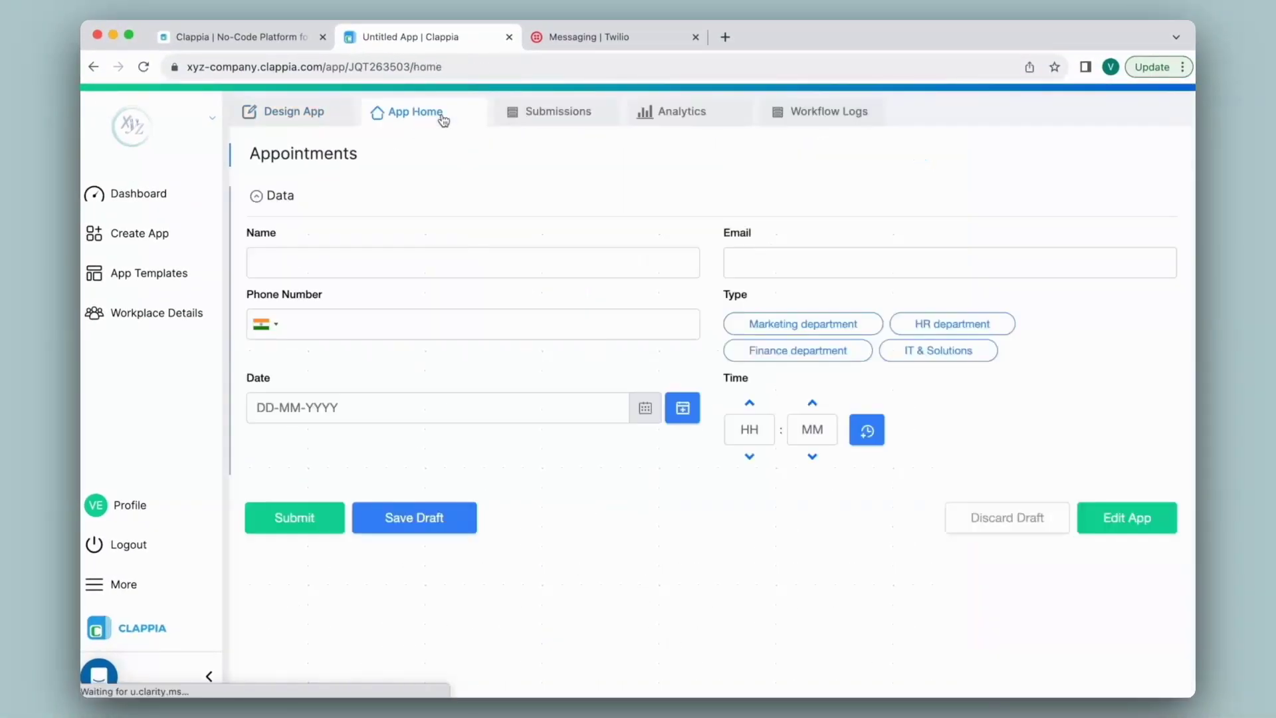
text(Jane)
key(Tab)
text(j@email.com)
key(Tab)
text(1234567890)
Choose HR department, set 20-11-2023 at 14:21, submit, and view the submissions list.
click(918, 323)
click(866, 430)
click(683, 407)
click(317, 508)
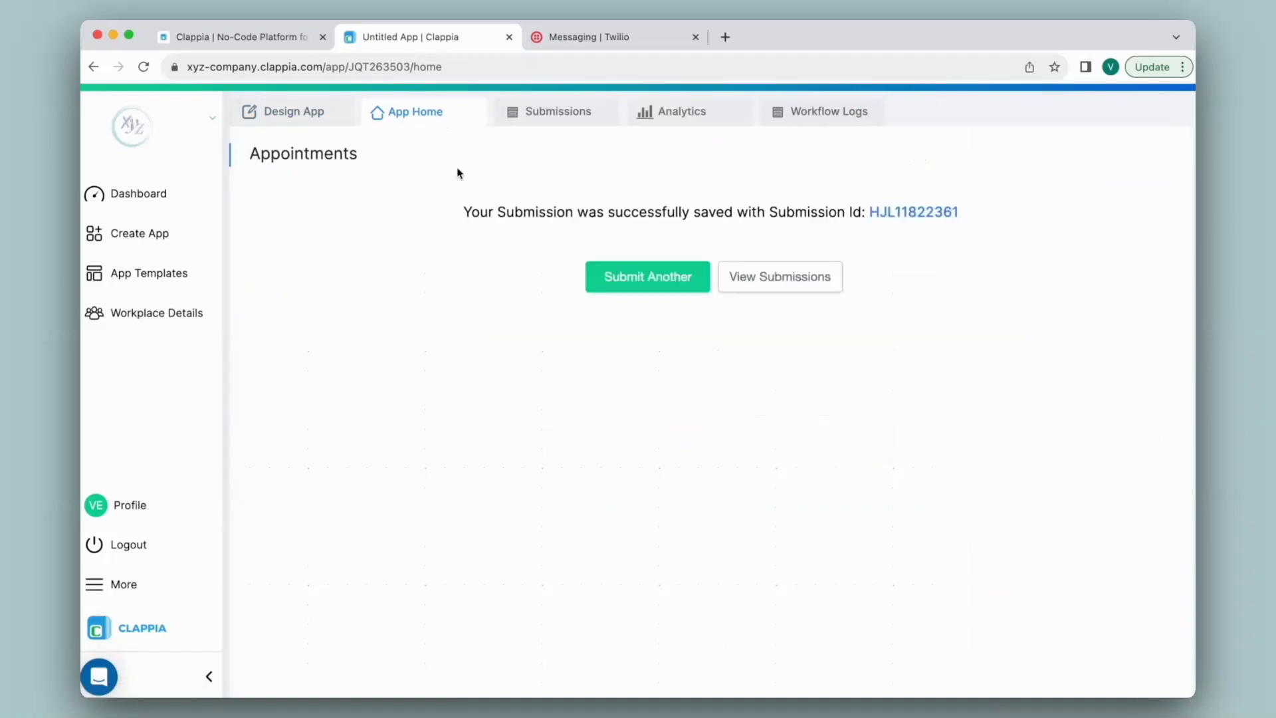
click(536, 112)
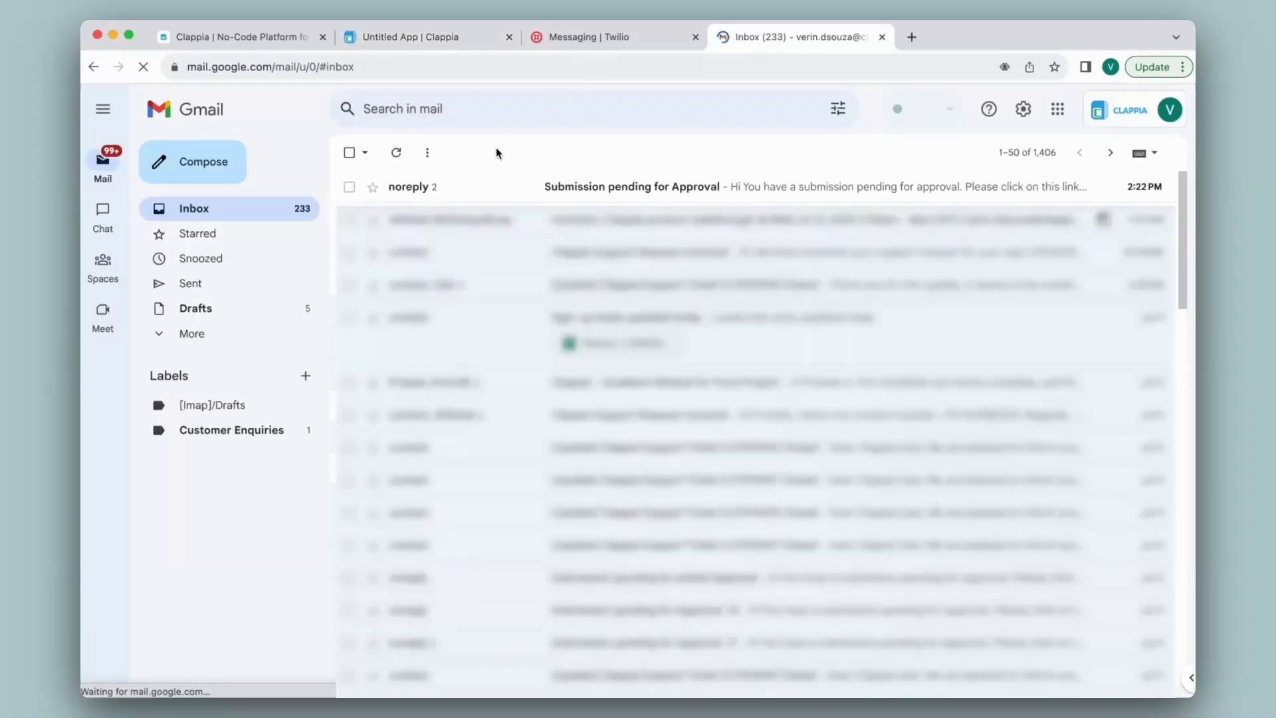
Open the 'Submission pending for Approval' e-mail from Clappia's noreply address.
click(478, 191)
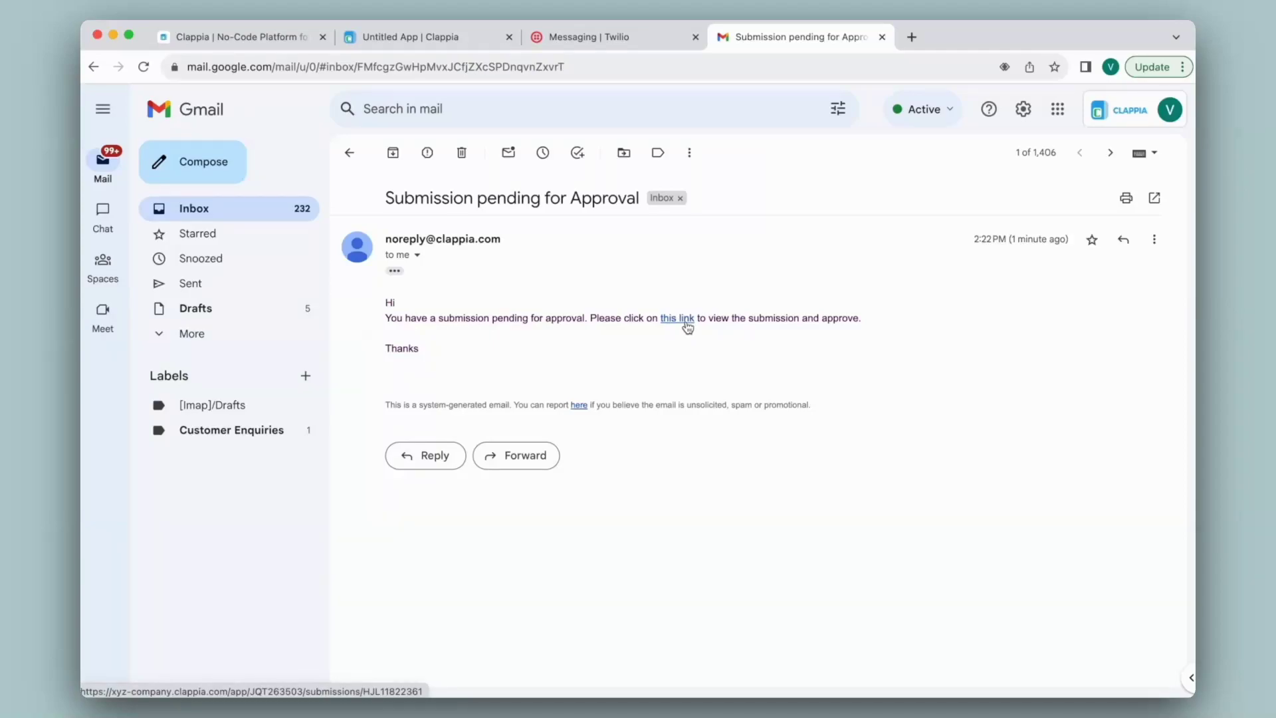
Follow the e-mail link, change the submission's status from Submitted to Approved, and close it.
click(678, 318)
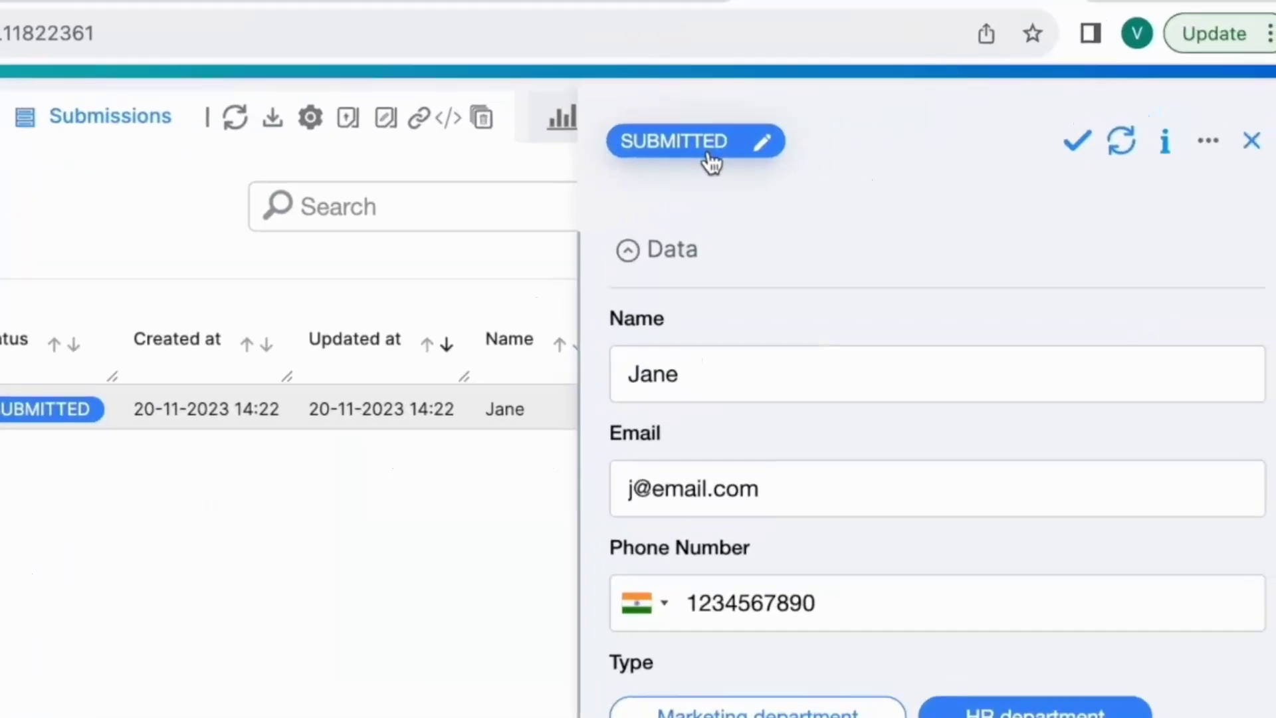
click(879, 127)
click(568, 267)
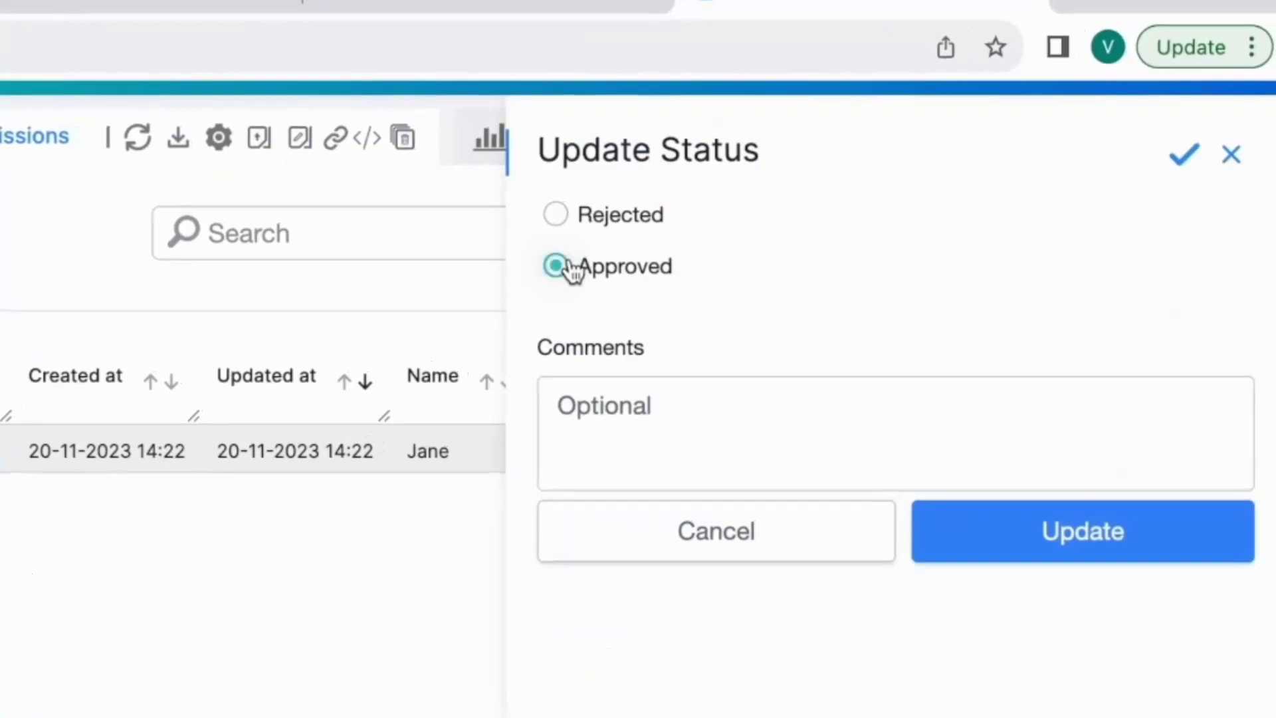
click(1060, 537)
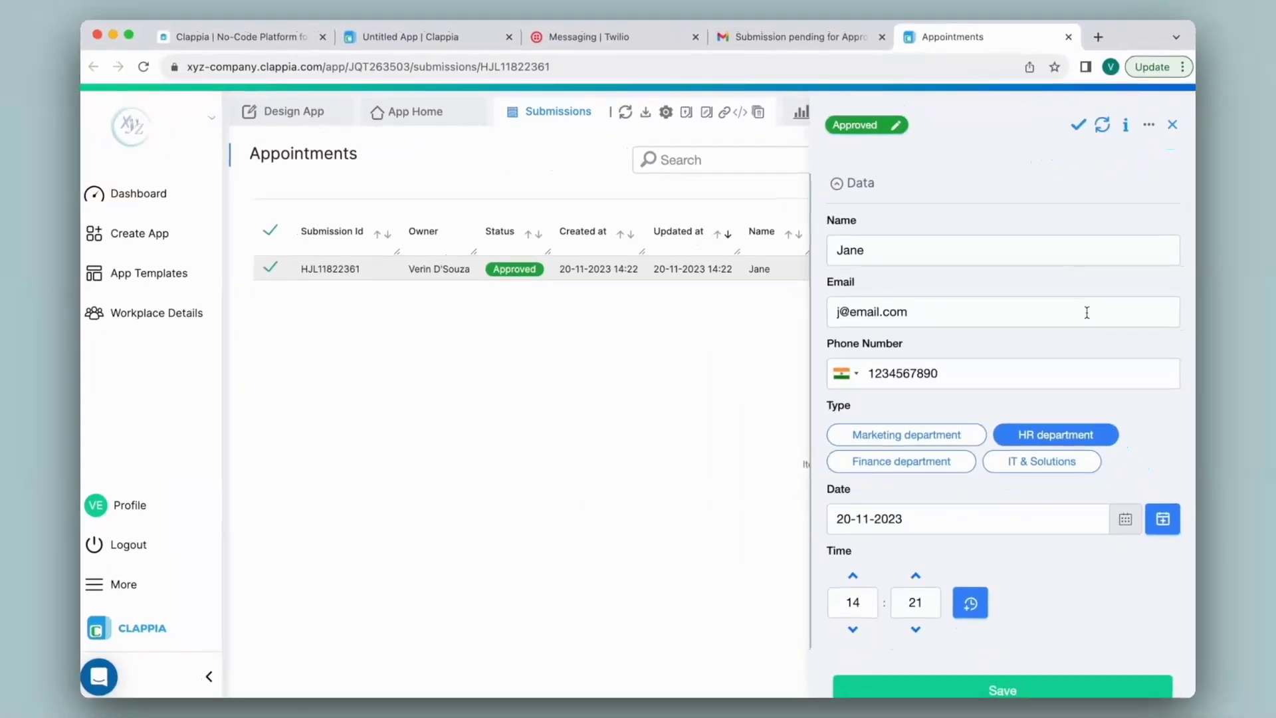
click(1174, 125)
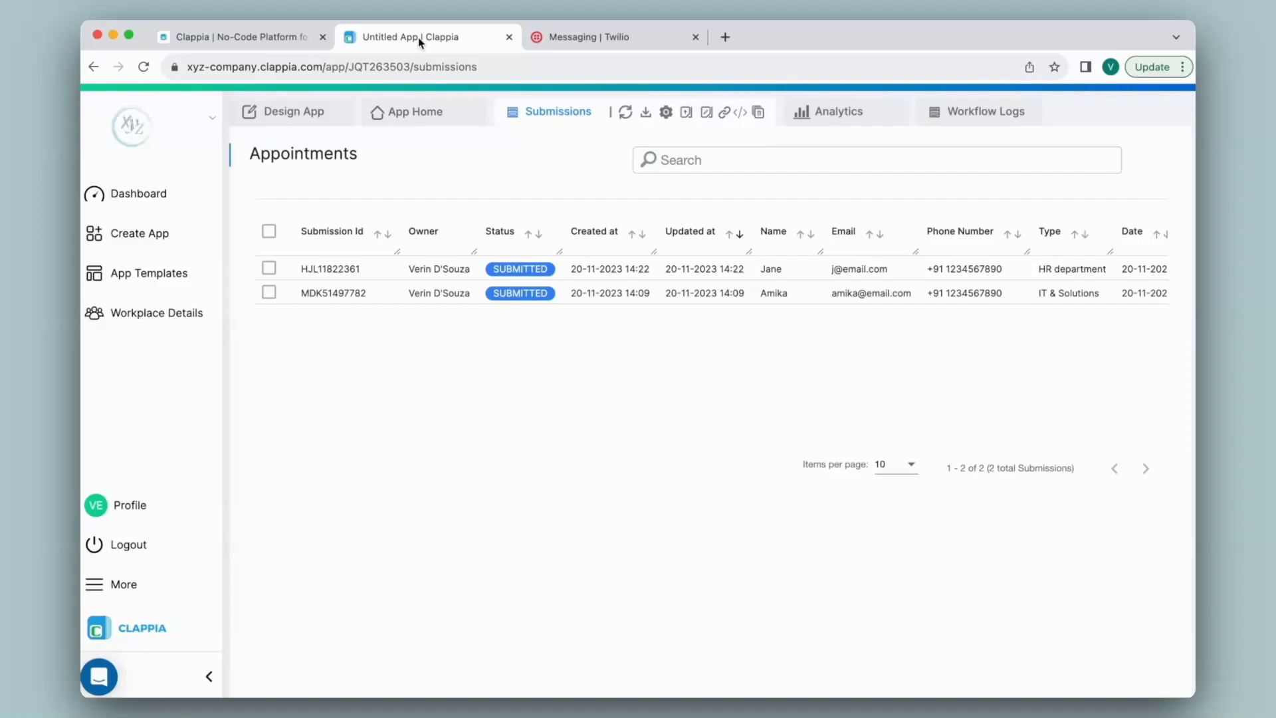
Add a Rest Api step after Start in the Edit Submission Flow.
click(307, 117)
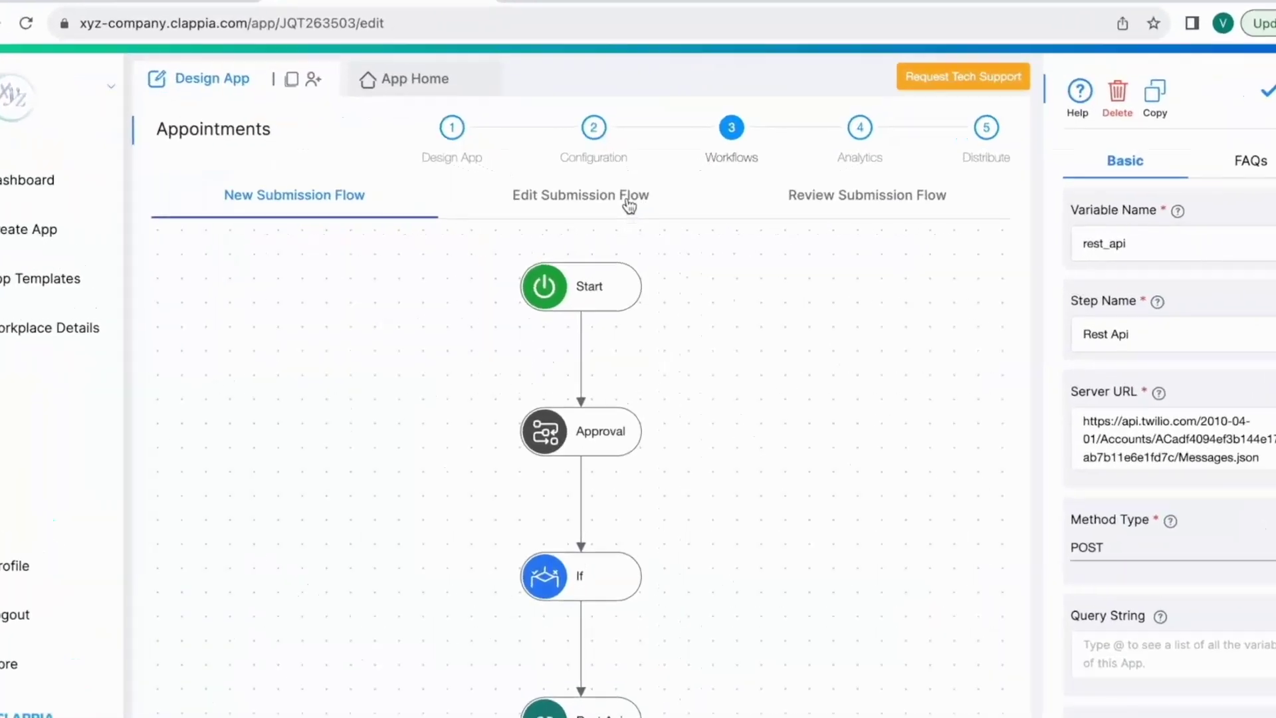
click(630, 214)
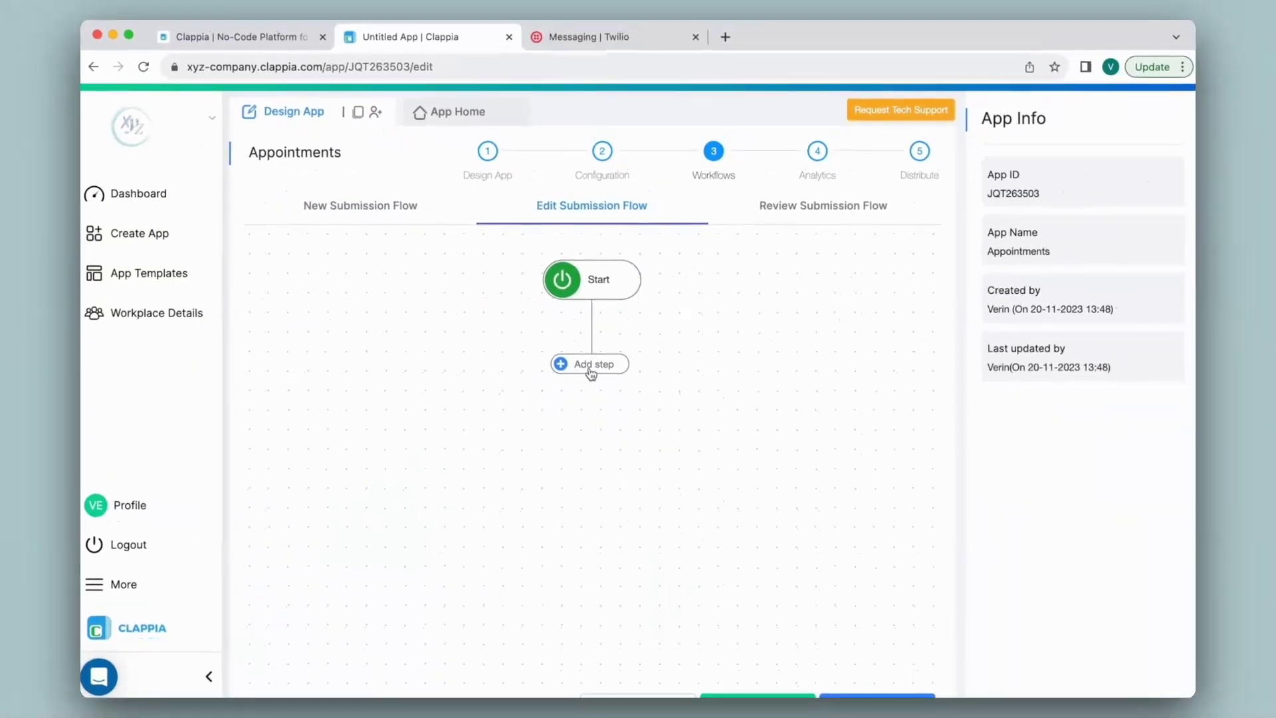
click(591, 365)
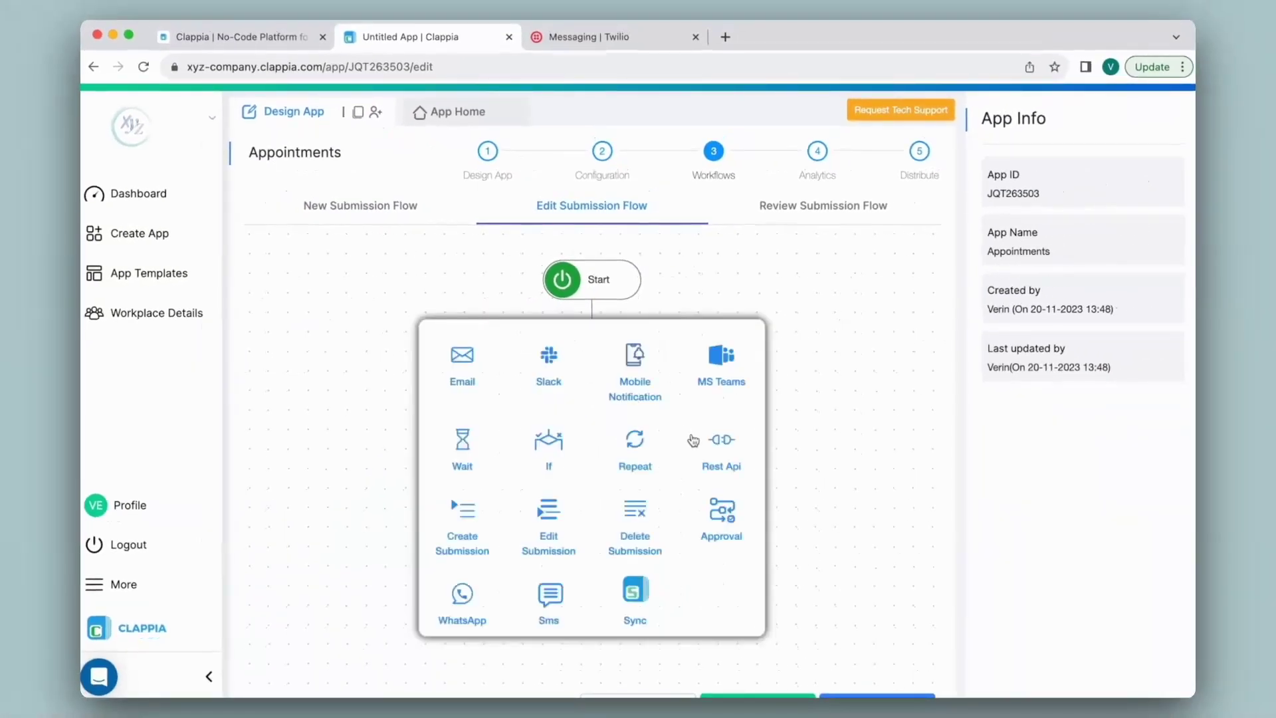
click(721, 447)
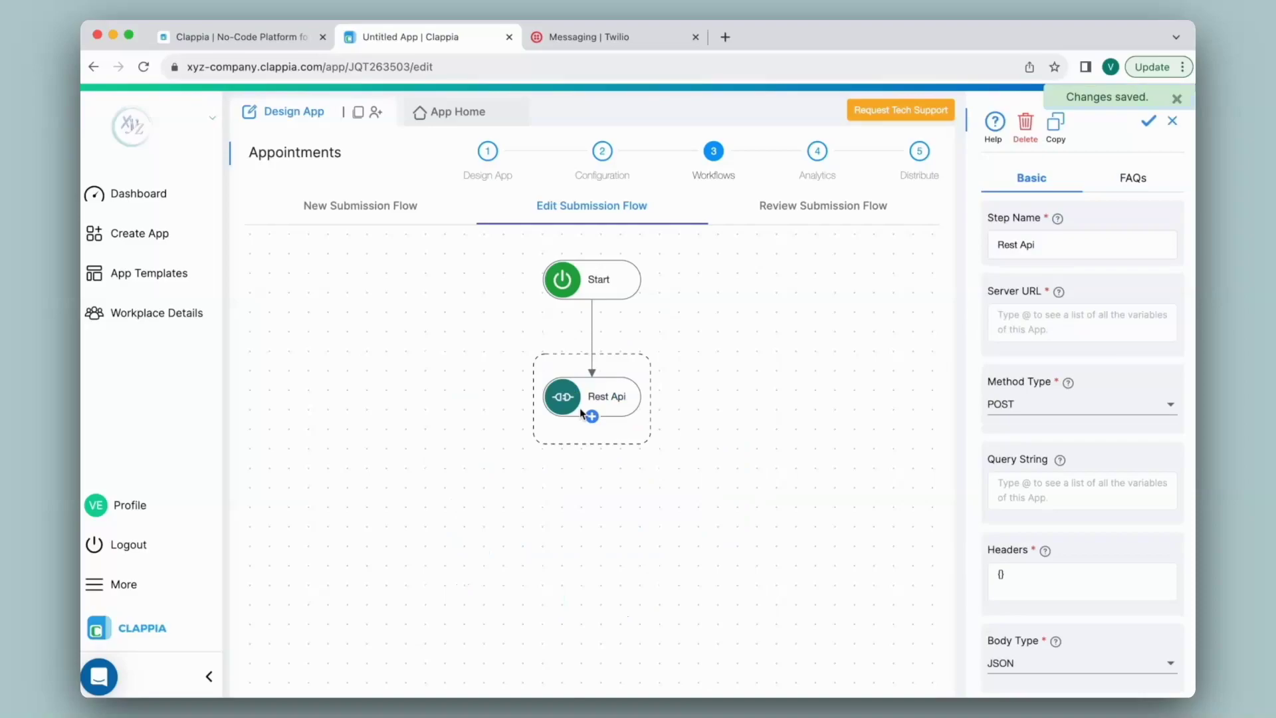
Review the existing Rest Api settings in the New Submission Flow for reference.
click(360, 207)
scroll(1051, 332, down, 5)
scroll(1051, 332, down, 3)
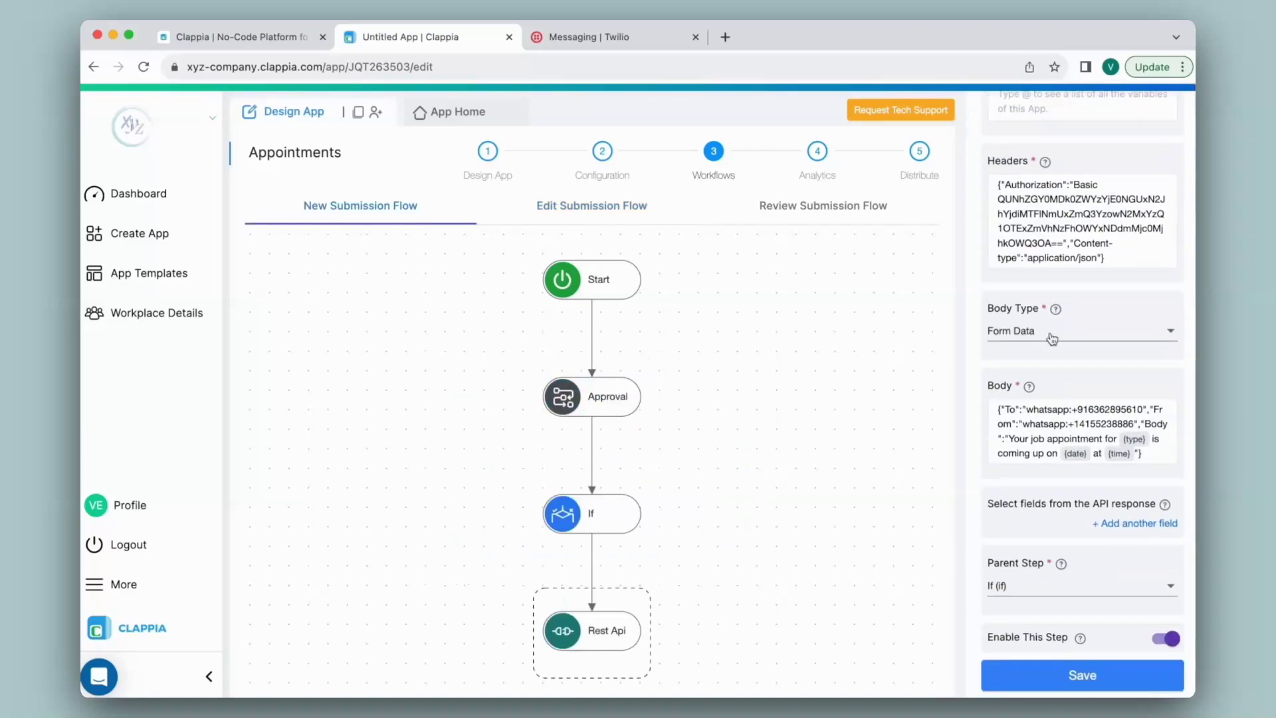
click(610, 209)
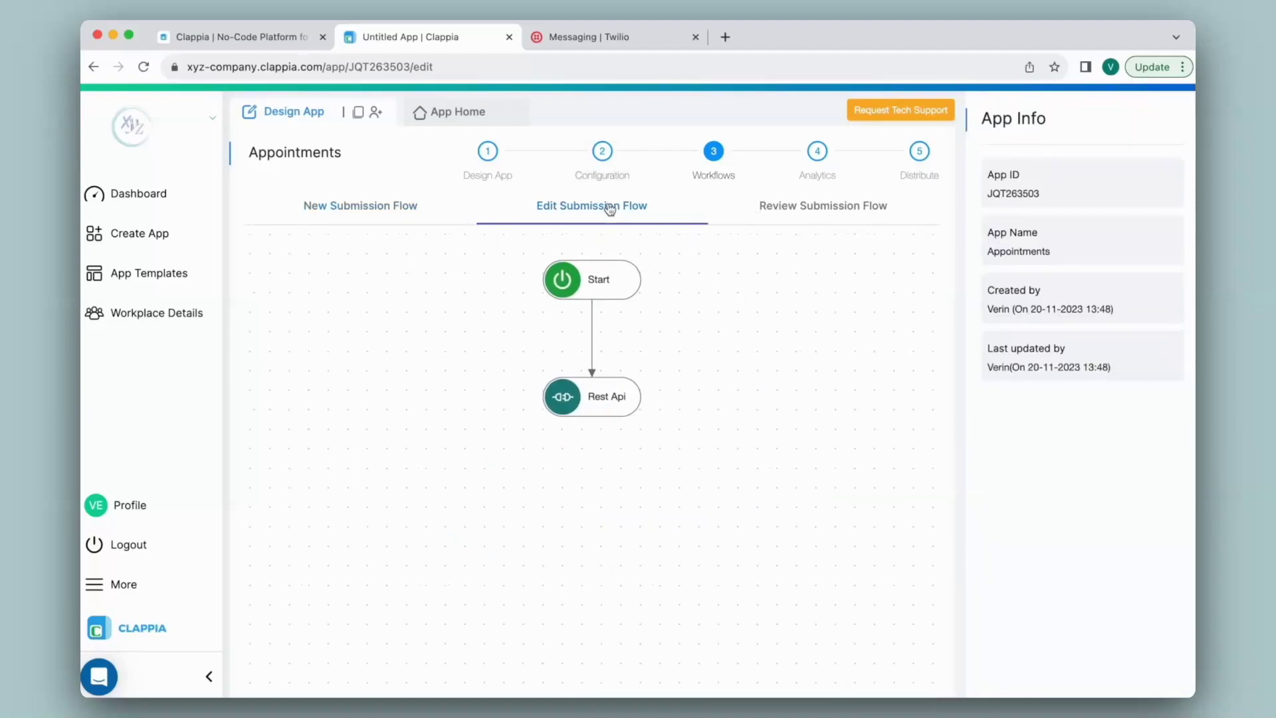
Paste the Twilio messages endpoint as Server URL and the authorization and content-type headers.
click(592, 396)
click(1097, 321)
key(ctrl+v)
click(1055, 507)
scroll(1054, 465, down, 3)
Set Body Type to Form Data, paste the WhatsApp message body, and save the step.
click(1049, 363)
click(1010, 416)
click(1097, 290)
key(ctrl+v)
click(1083, 445)
key(ctrl+v)
scroll(1082, 598, down, 2)
click(1082, 676)
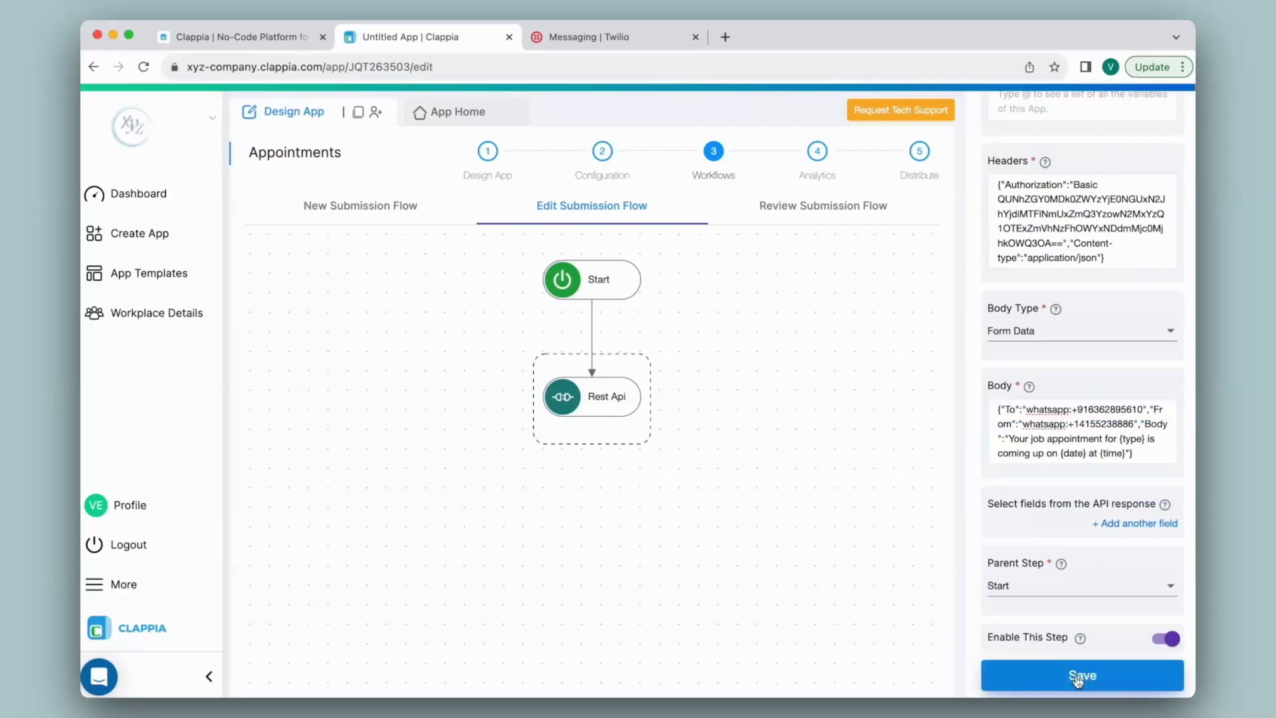
click(462, 110)
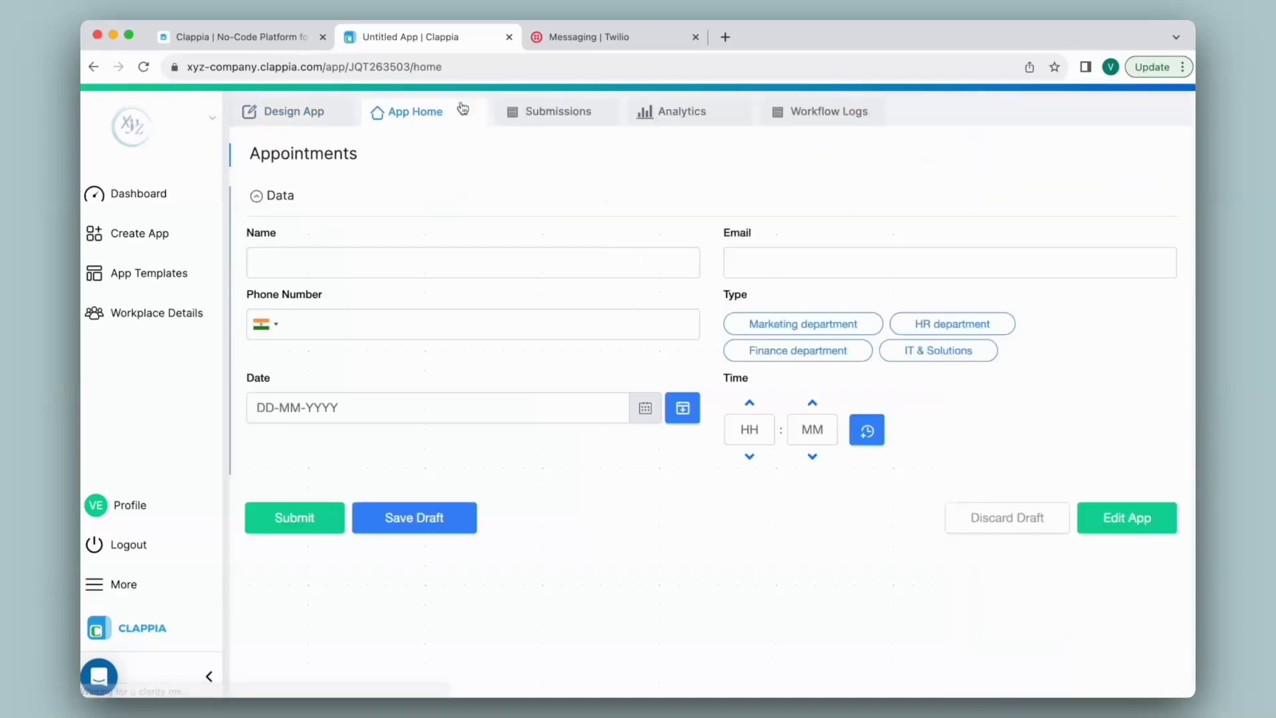
Reschedule the approved HR appointment to 21-11-2023 at 15:30 and save it.
click(584, 113)
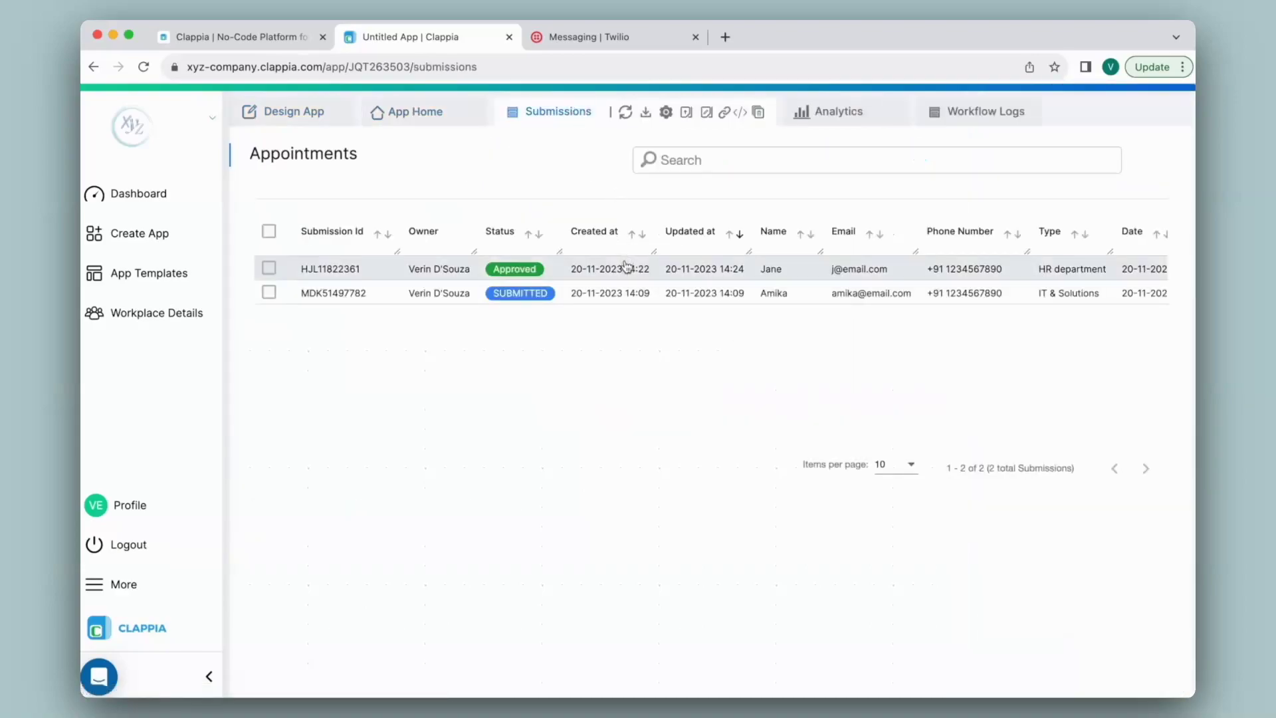
click(626, 266)
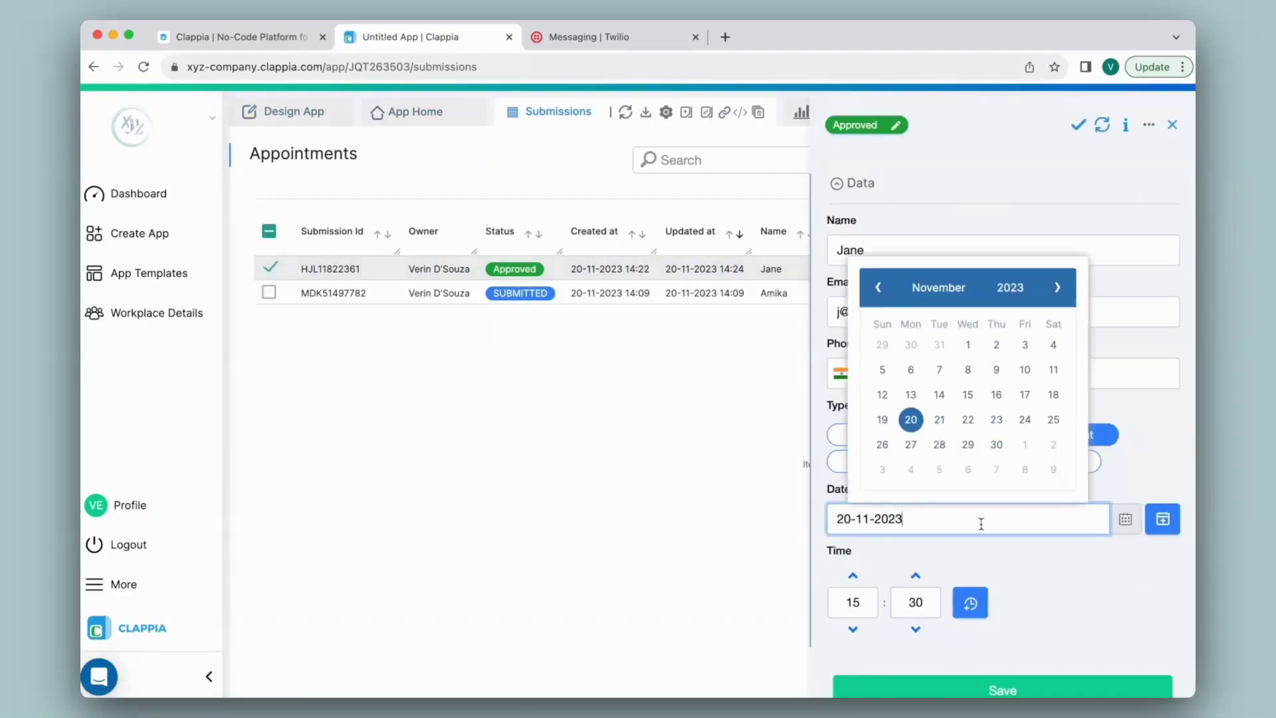
click(943, 419)
click(1010, 677)
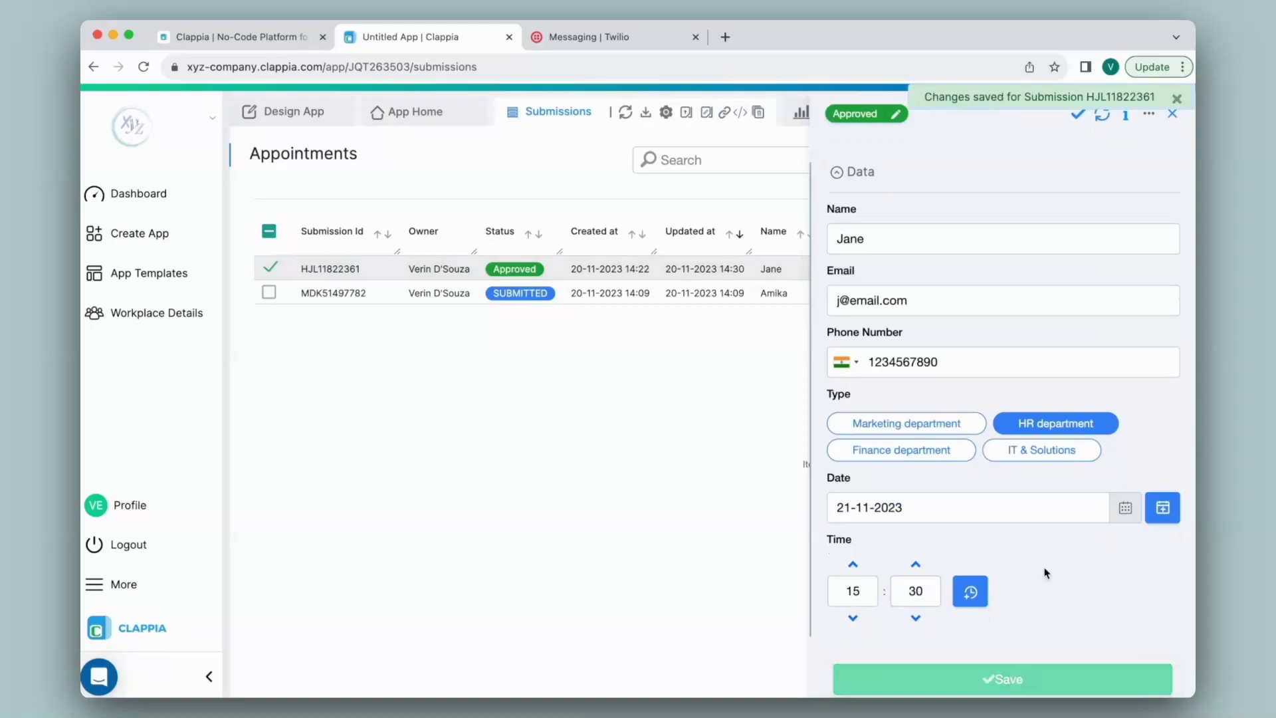
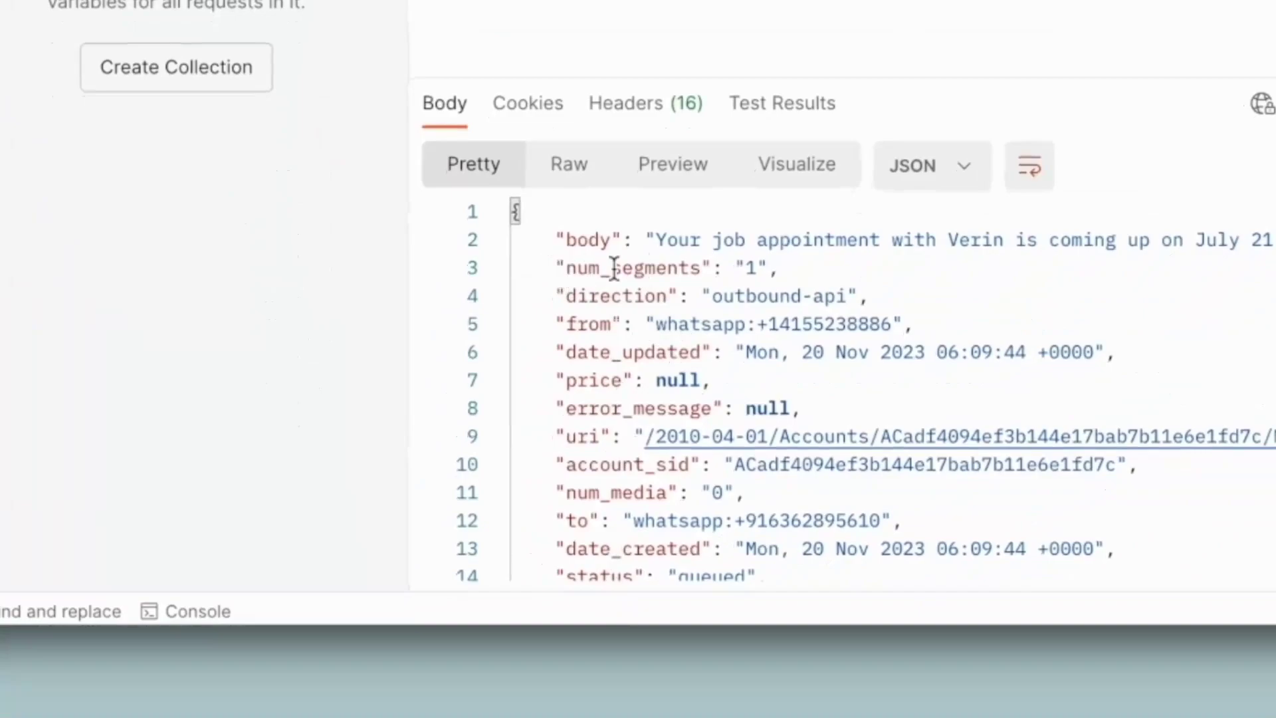
Copy num_segments from the Postman response into the Rest Api step's response field and save.
drag(701, 270, 610, 269)
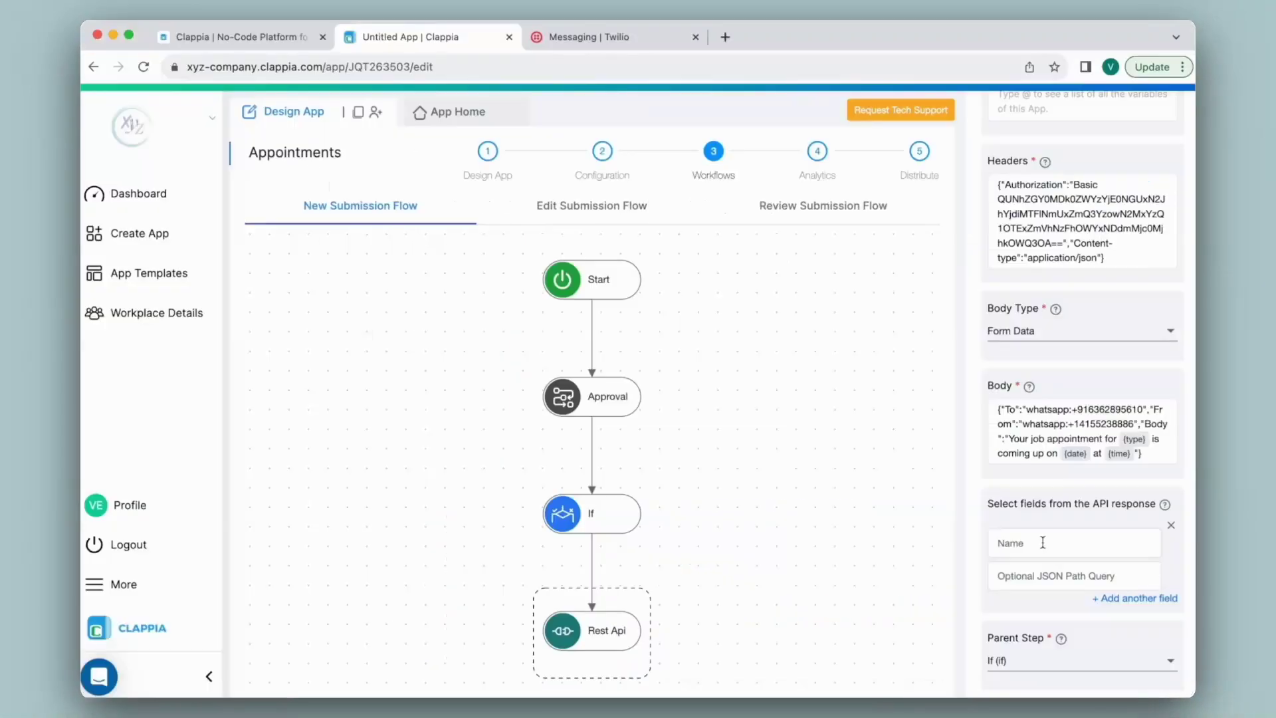
click(1043, 542)
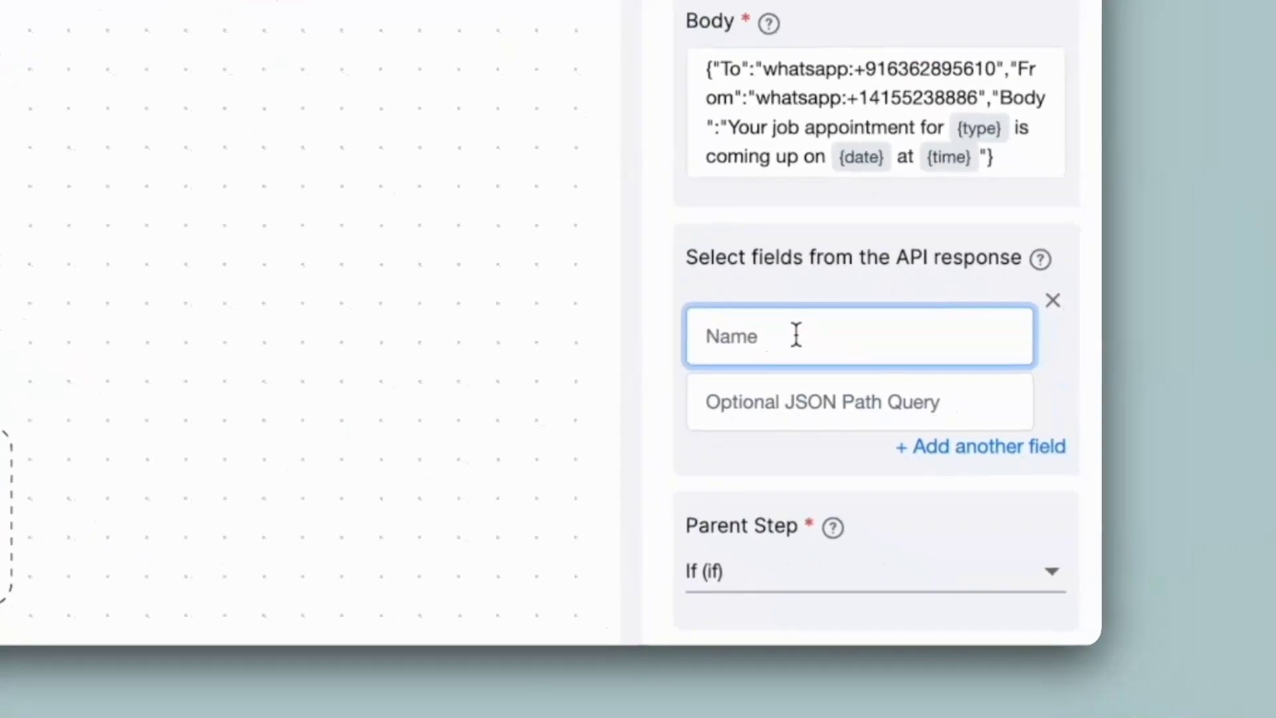
text(num_segments)
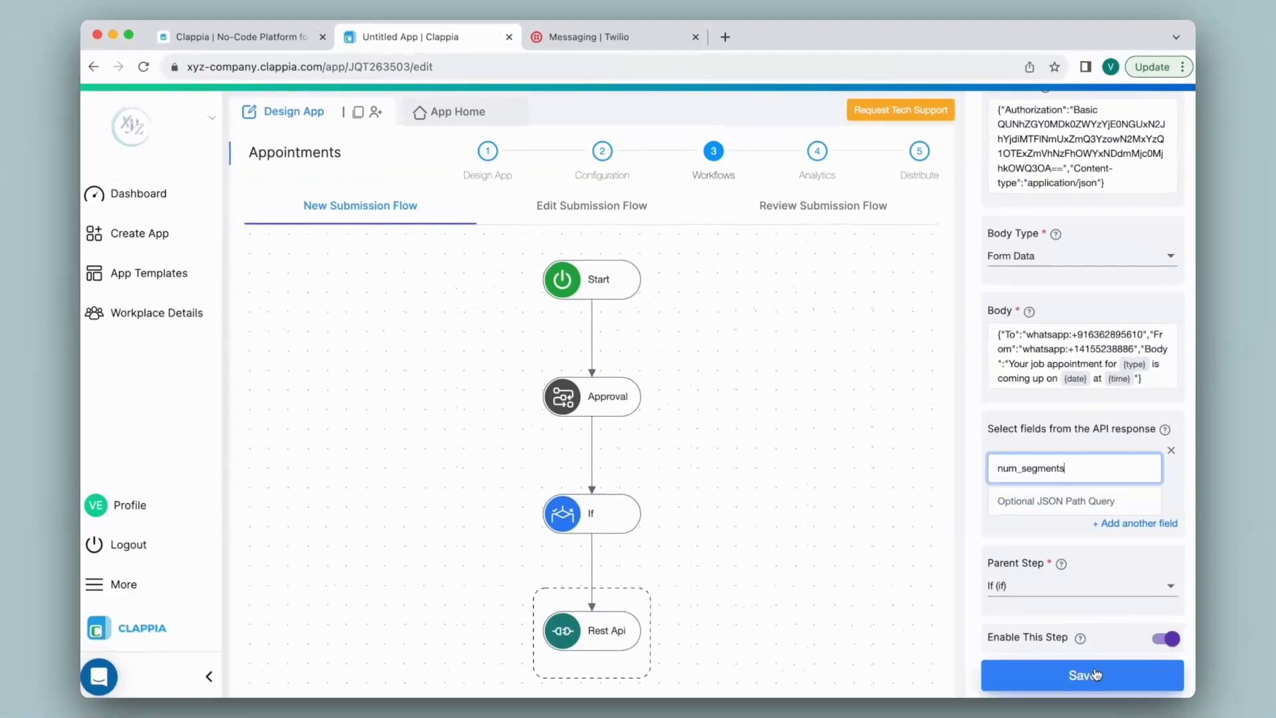
click(1096, 676)
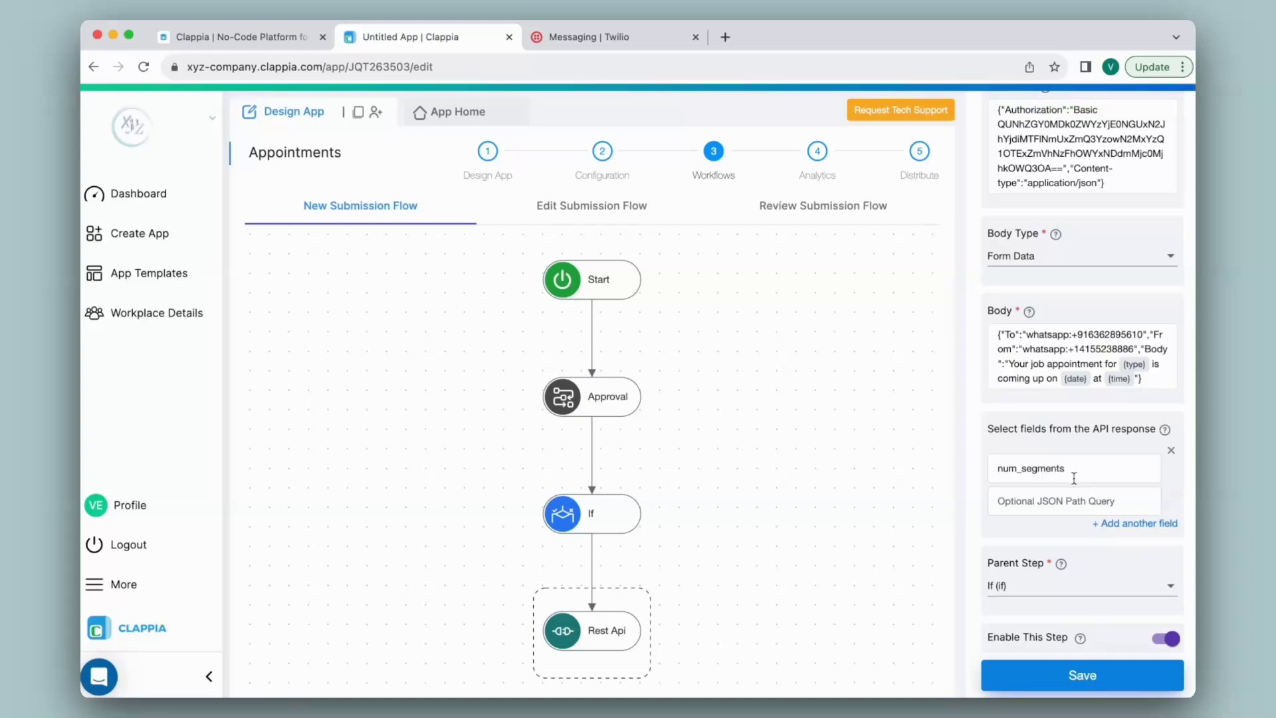
click(592, 652)
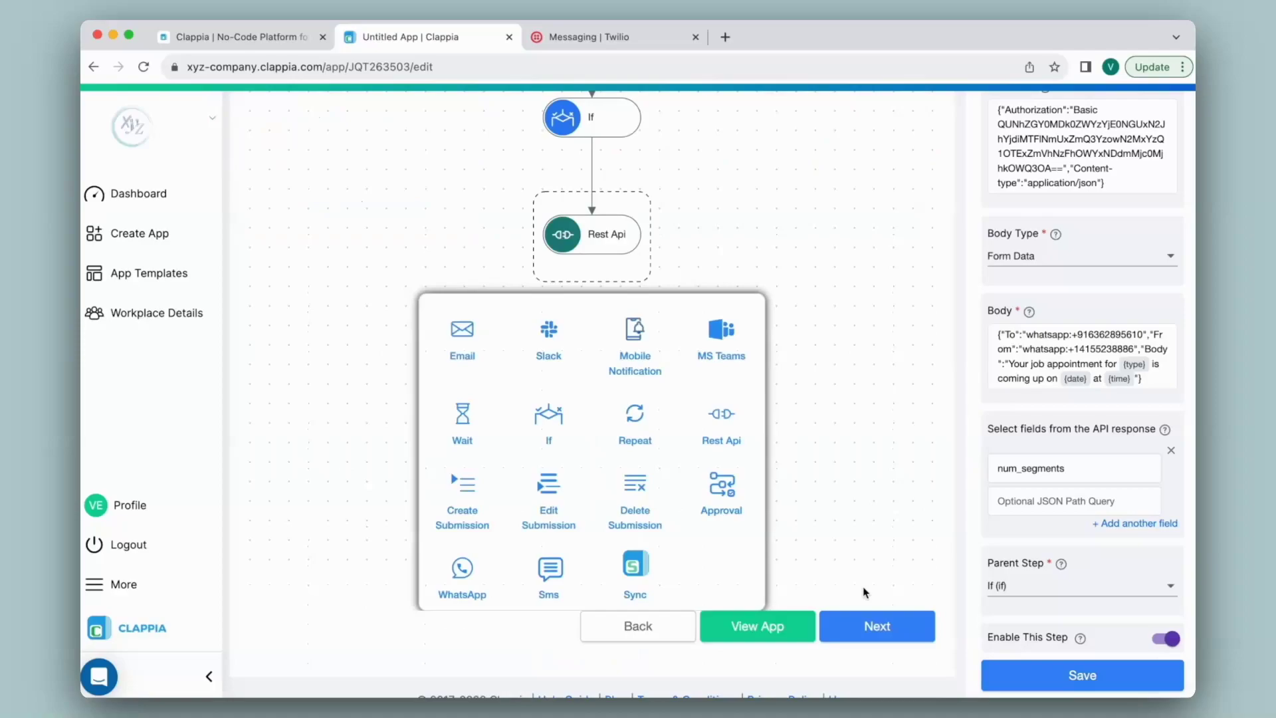
Add an Email step after the Rest Api step.
click(459, 339)
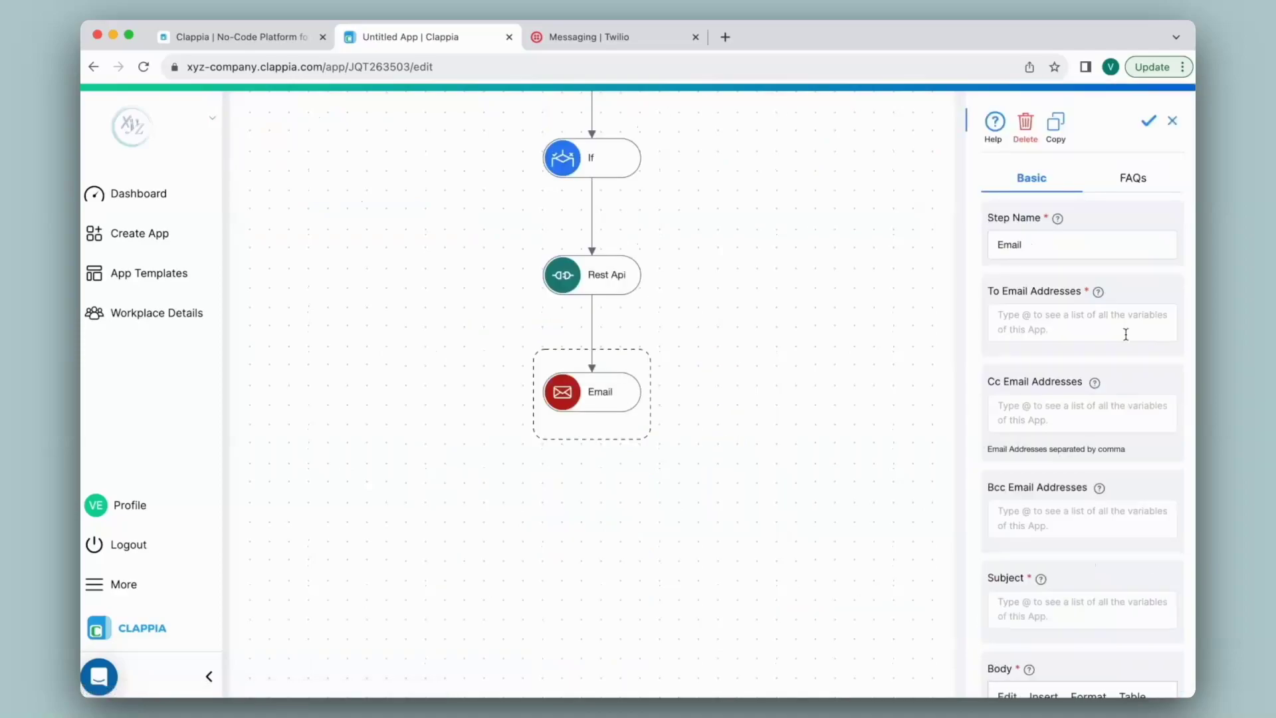
click(1035, 319)
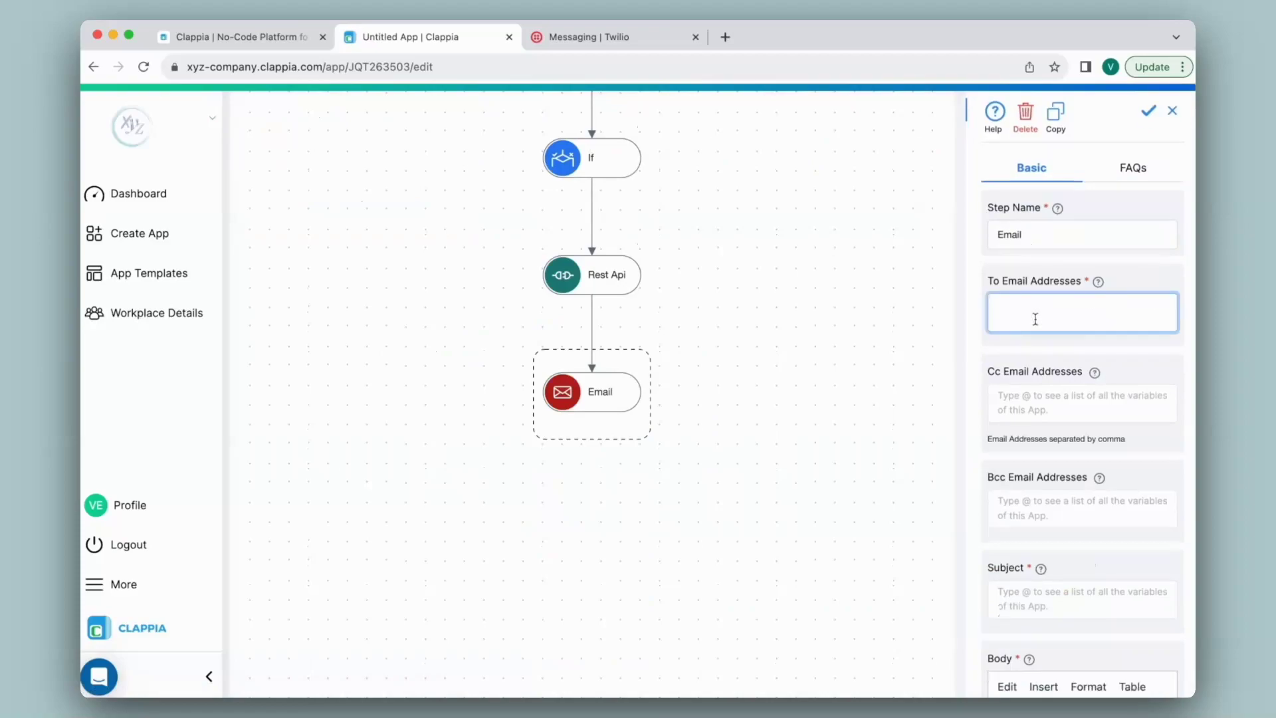
scroll(1036, 319, down, 5)
click(1035, 325)
Insert {rest_api#num_segments} into the email body and enter the recipient's email address.
click(1040, 480)
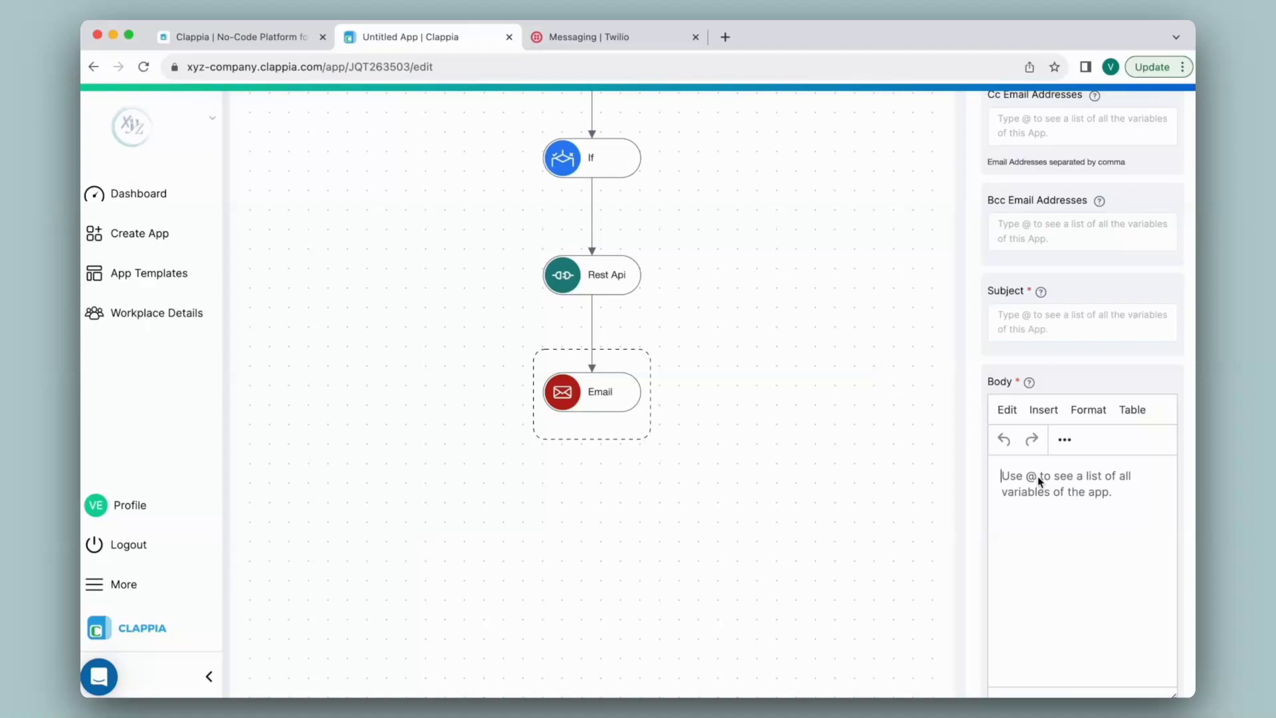
text(@)
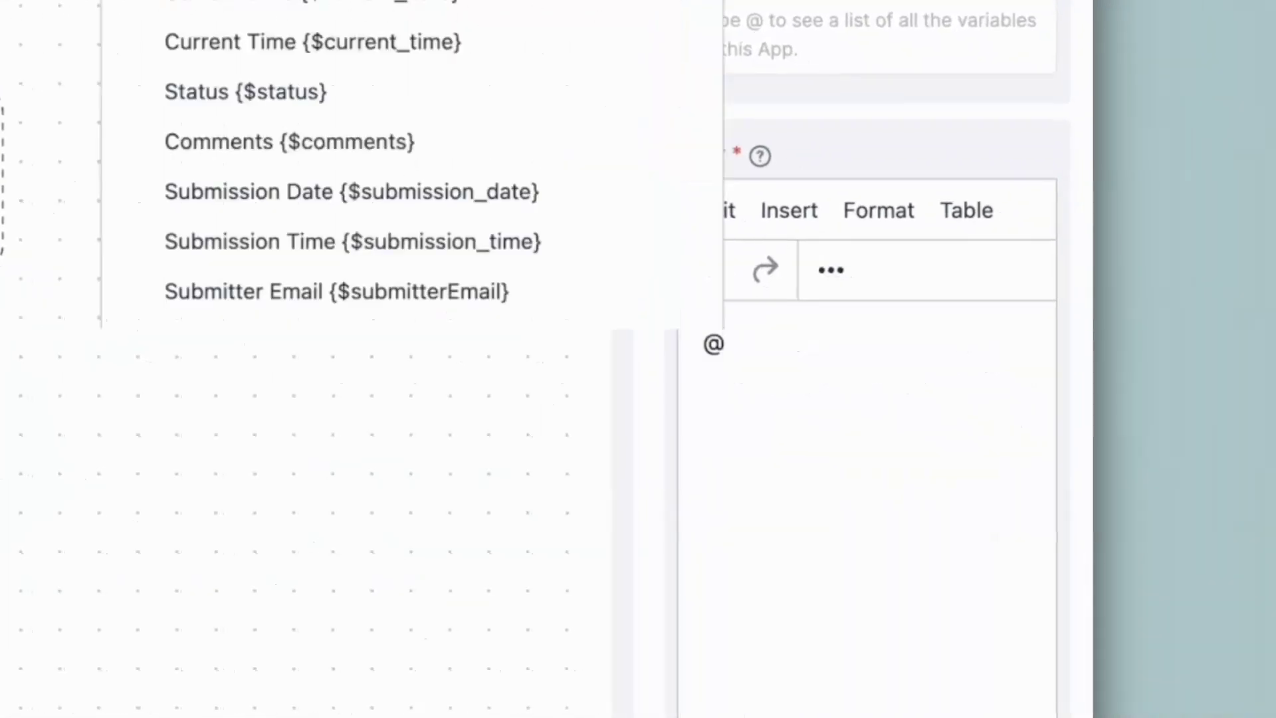
text(res)
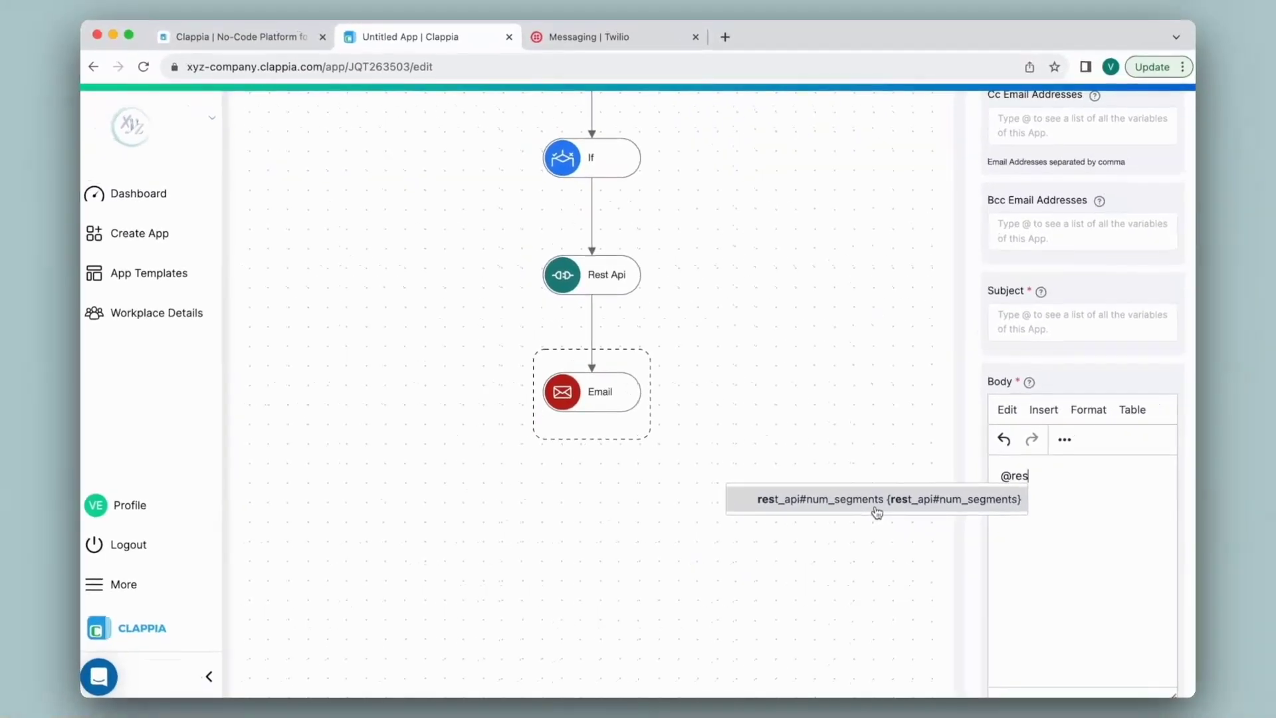
click(457, 415)
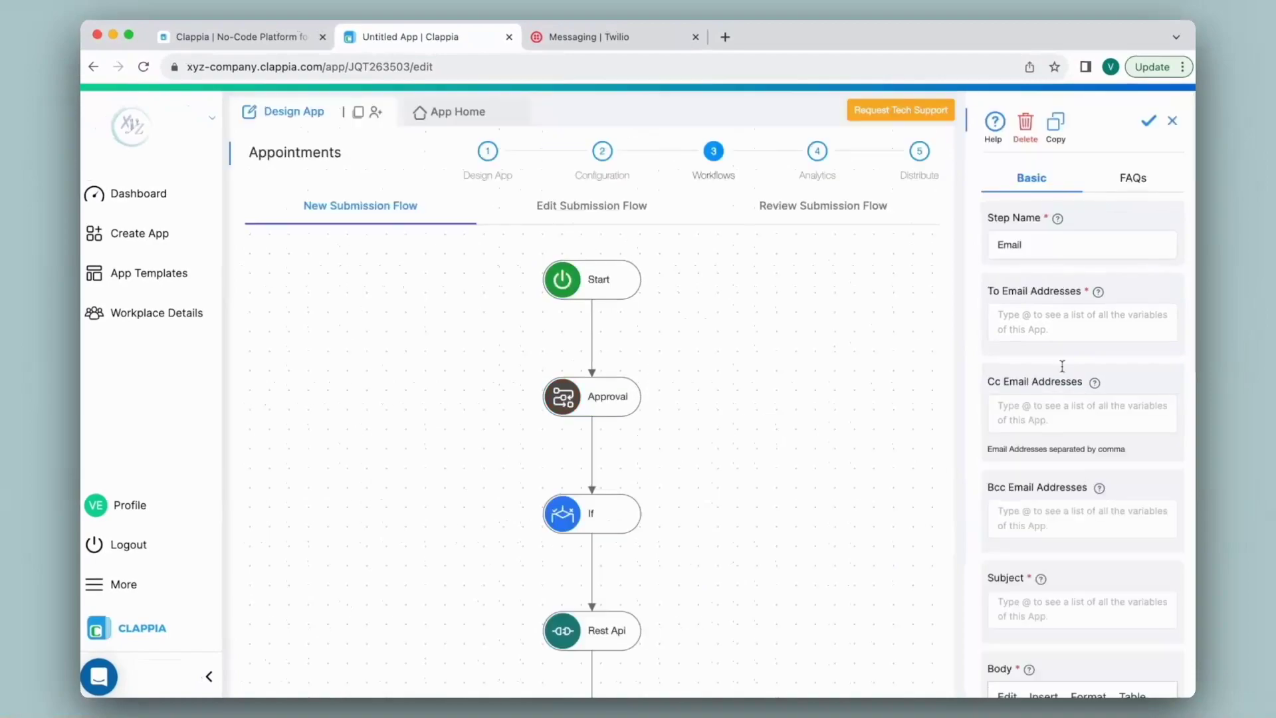
click(1082, 314)
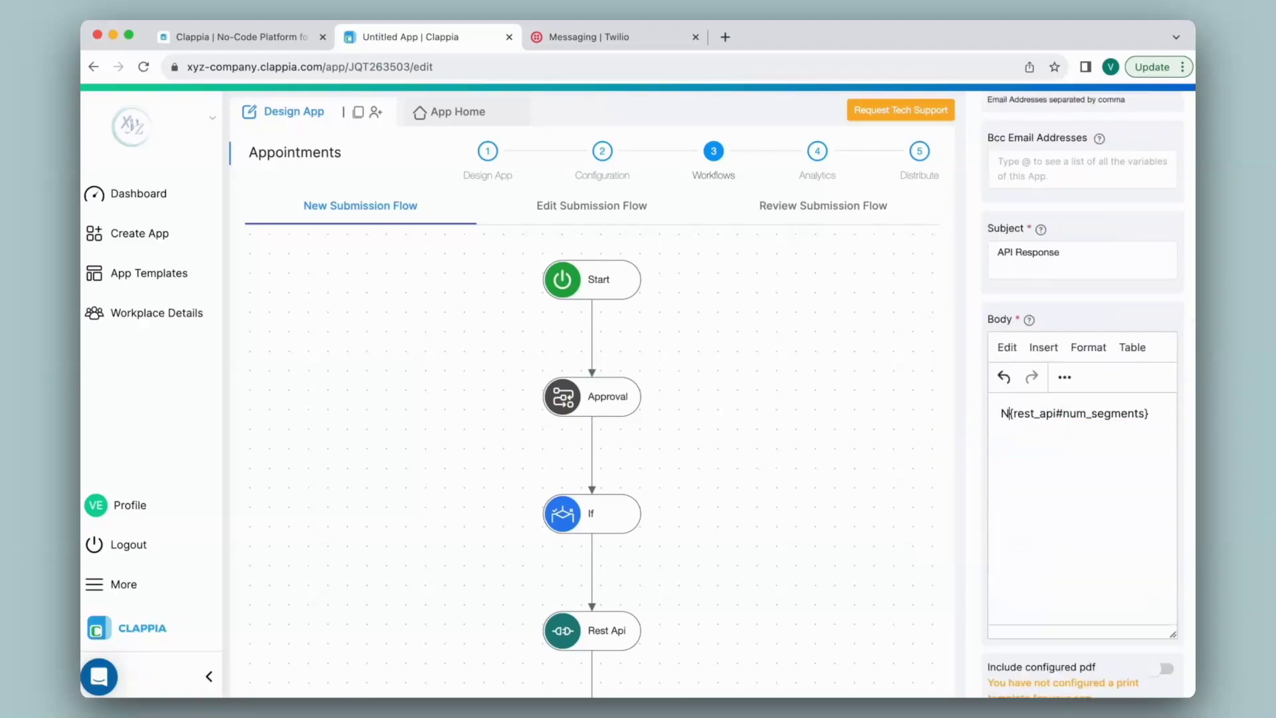
Set subject 'API Response' and body 'Number of segments of message sent:', then save the Email step.
text(umber of segments of message)
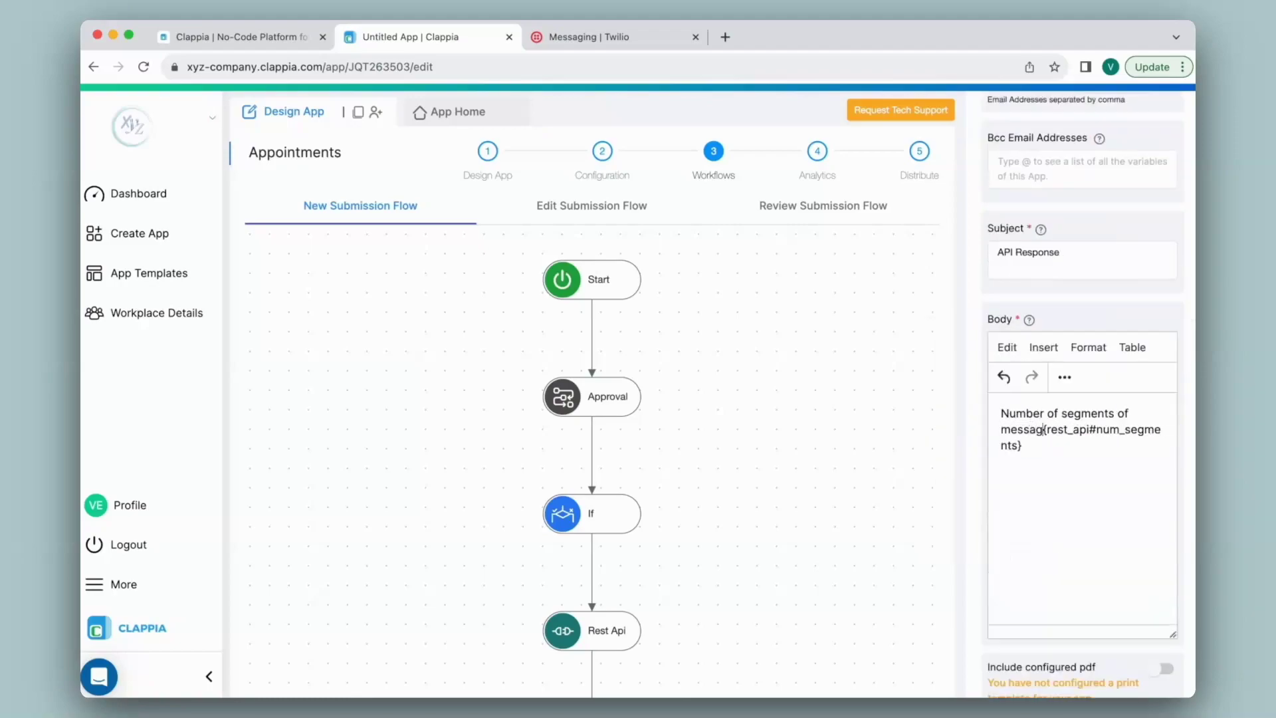
scroll(1088, 359, up, 5)
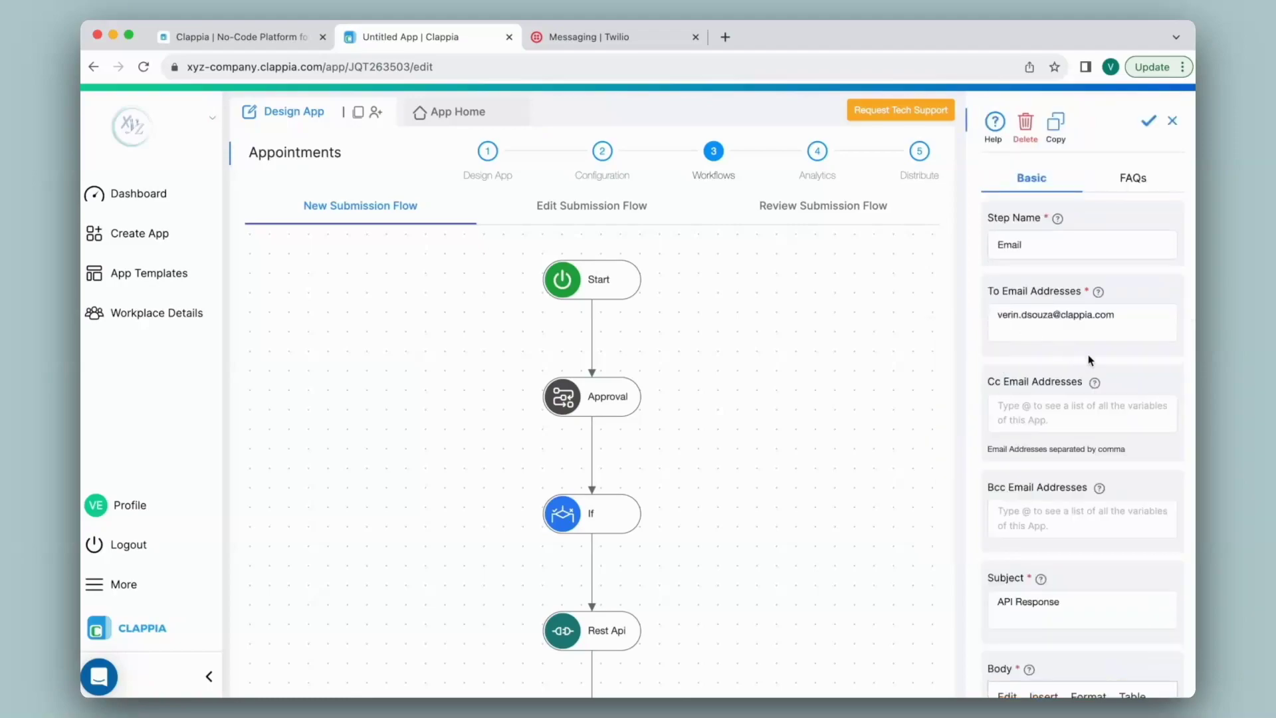
scroll(1087, 359, down, 4)
scroll(1090, 361, down, 3)
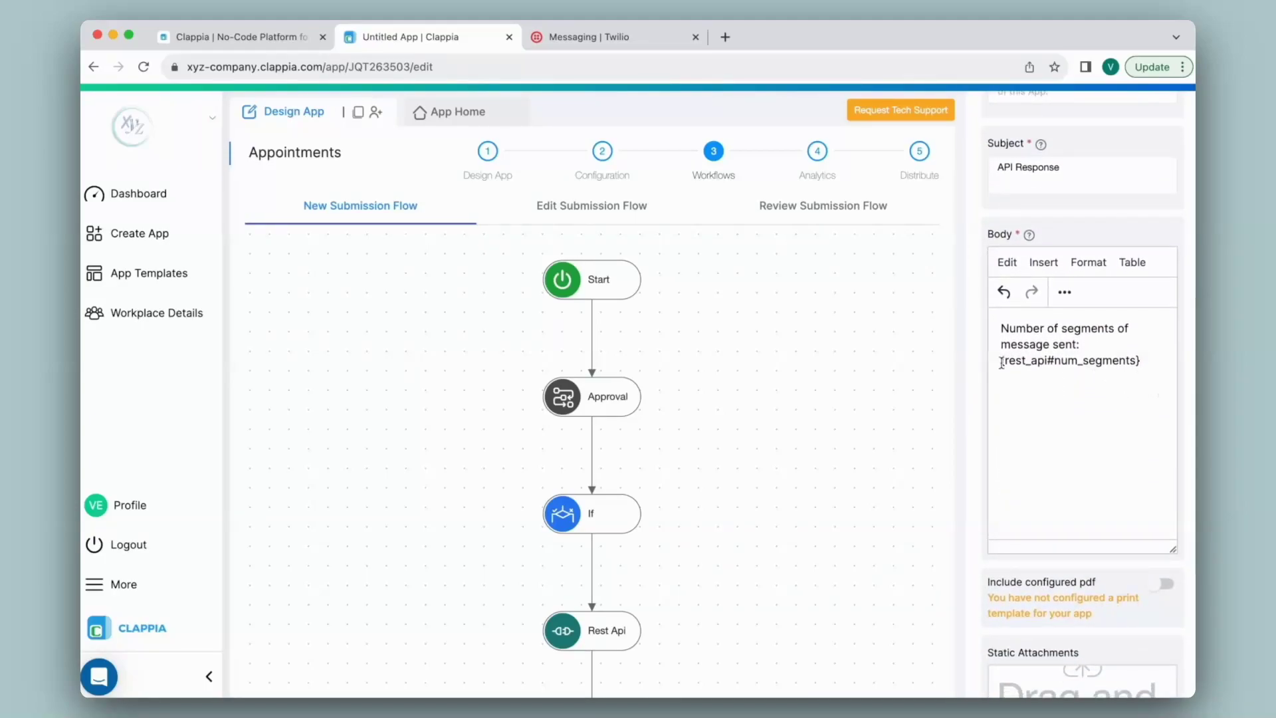
click(1164, 381)
scroll(1163, 379, down, 4)
click(1097, 678)
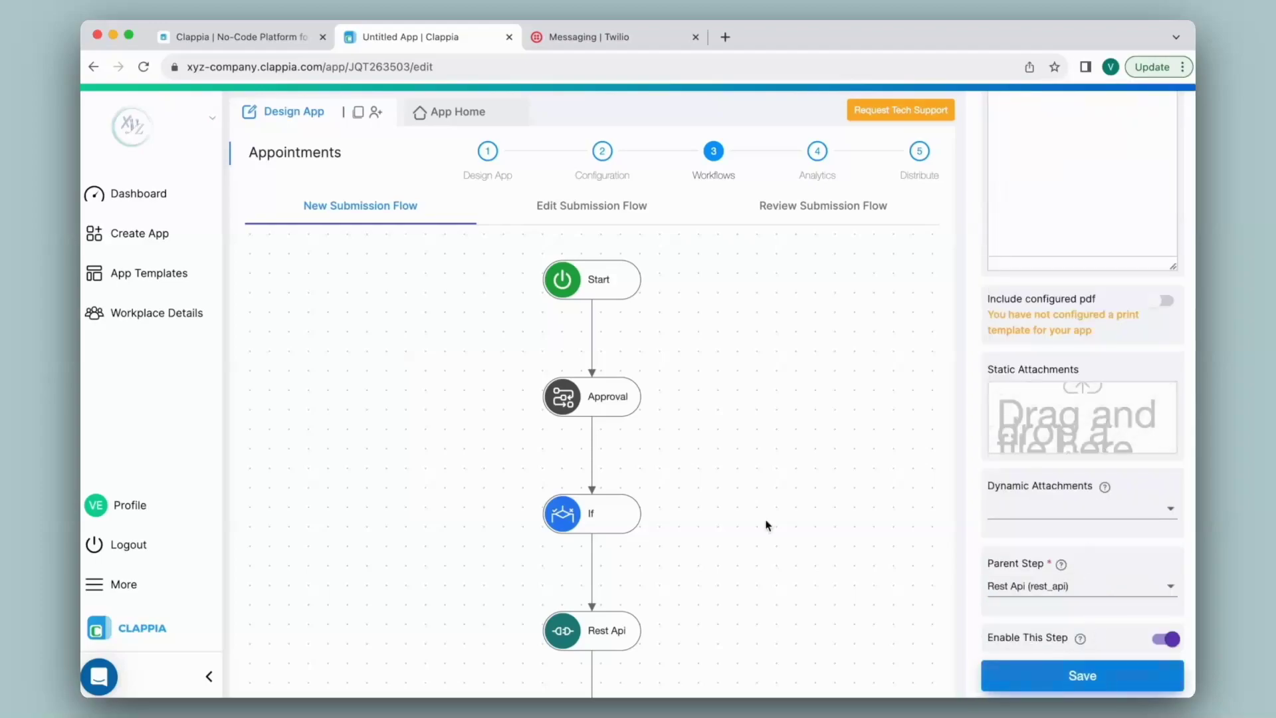
click(481, 103)
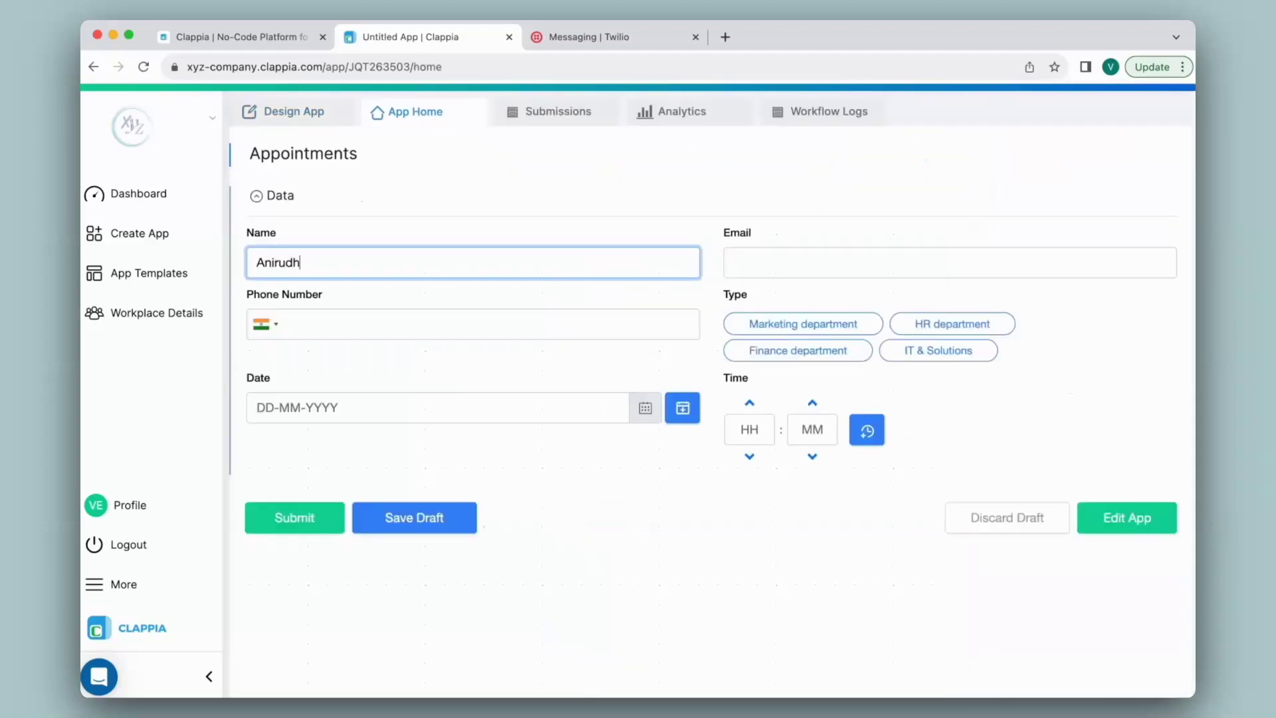
Submit the test appointment (IT & Solutions, 22-11-2023, 16:00) and return to the workflow editor.
click(295, 522)
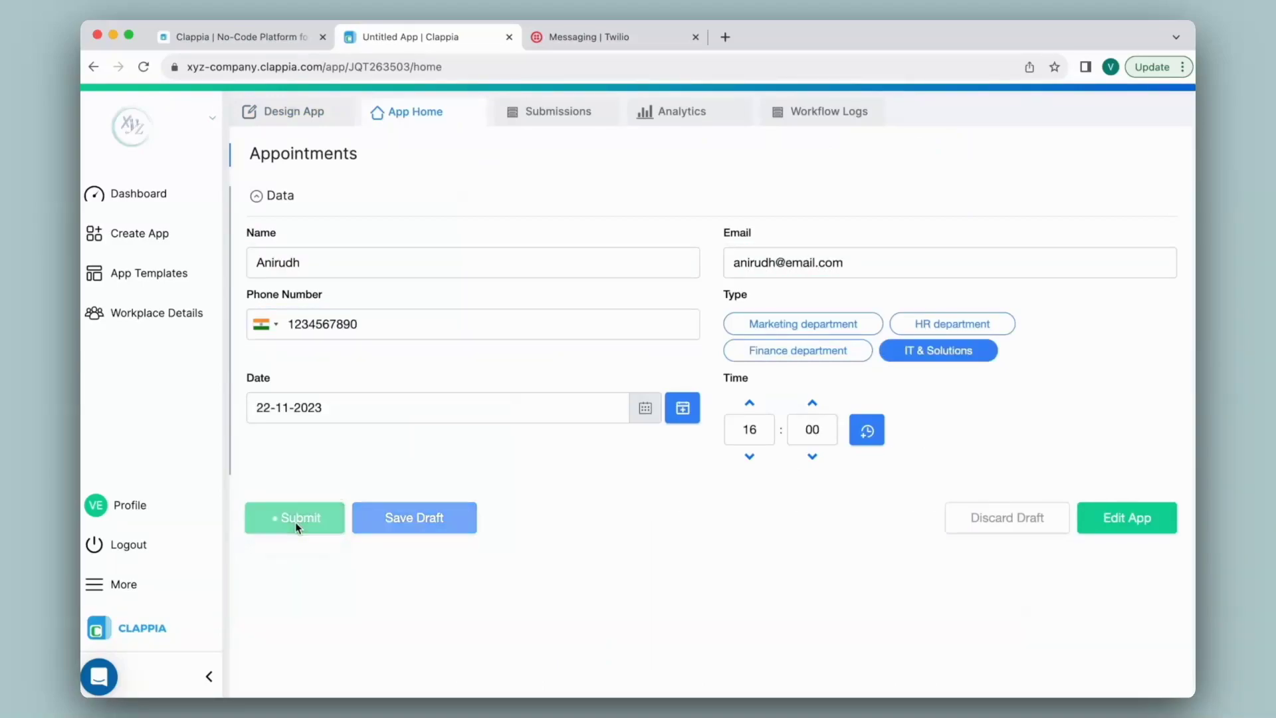
mouse_move(617, 417)
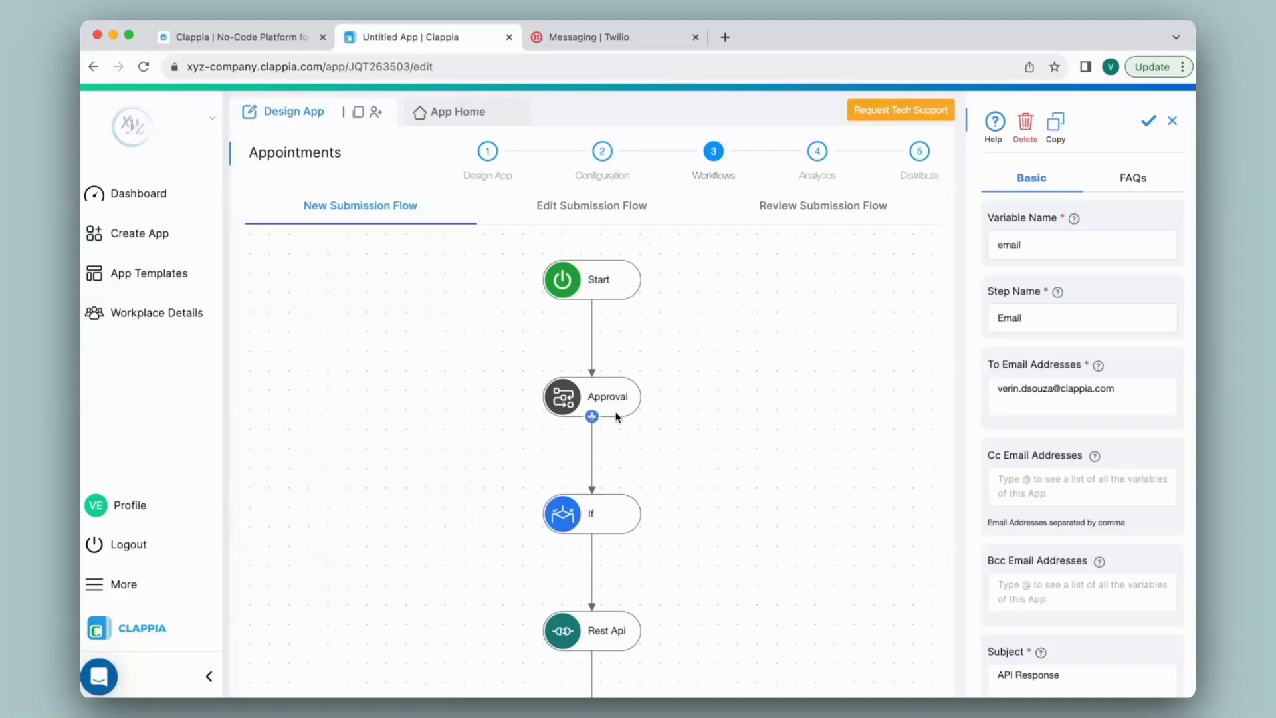
click(725, 38)
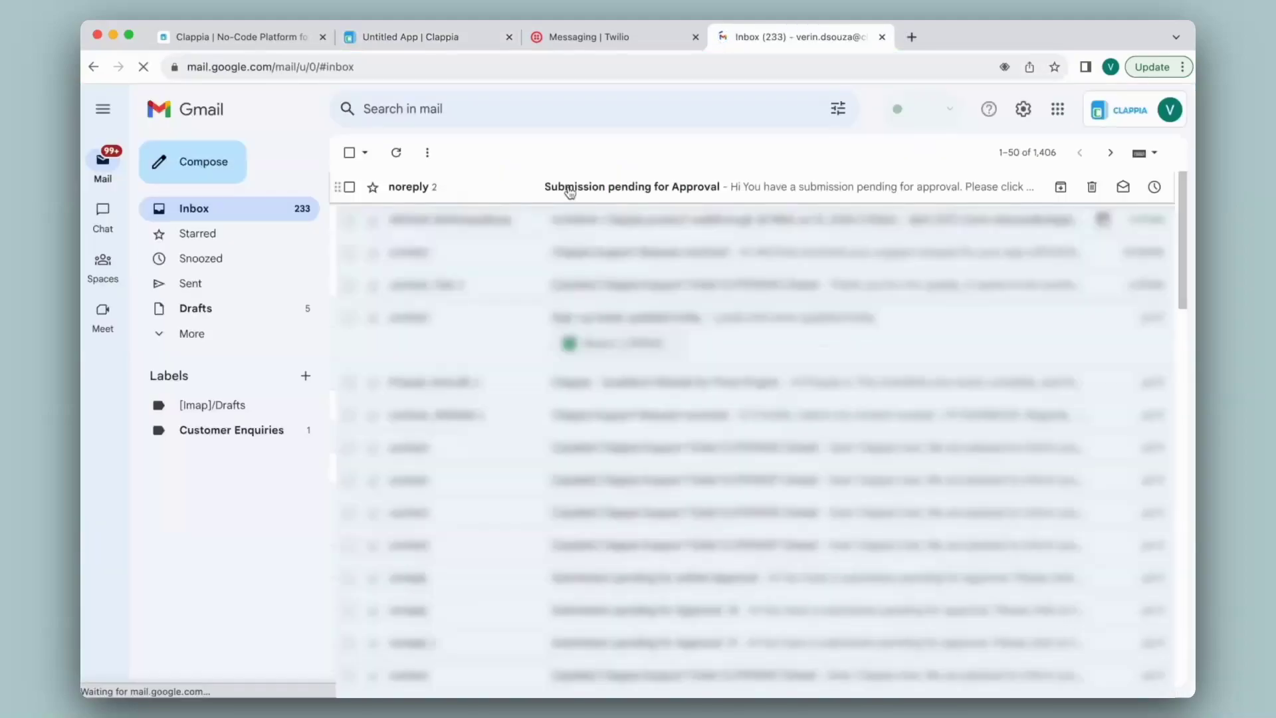
From the Gmail pending-approval email, open the submission and set its status to Approved.
click(570, 193)
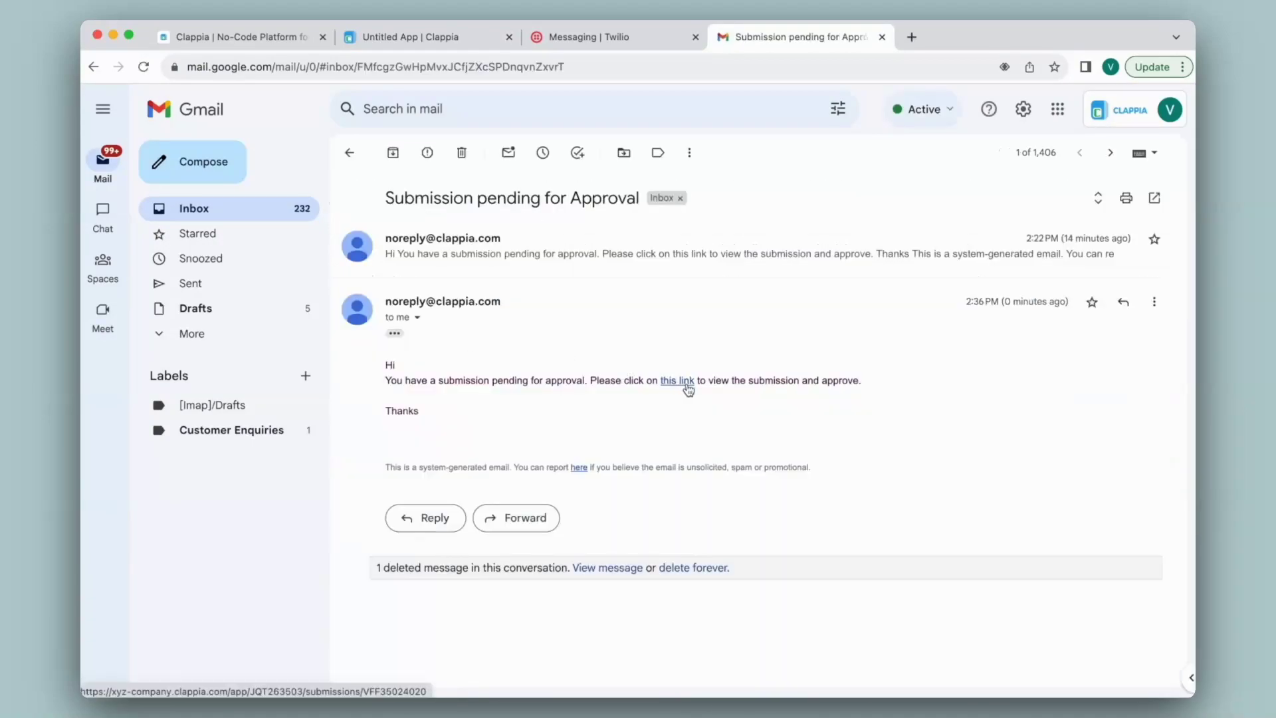
click(687, 388)
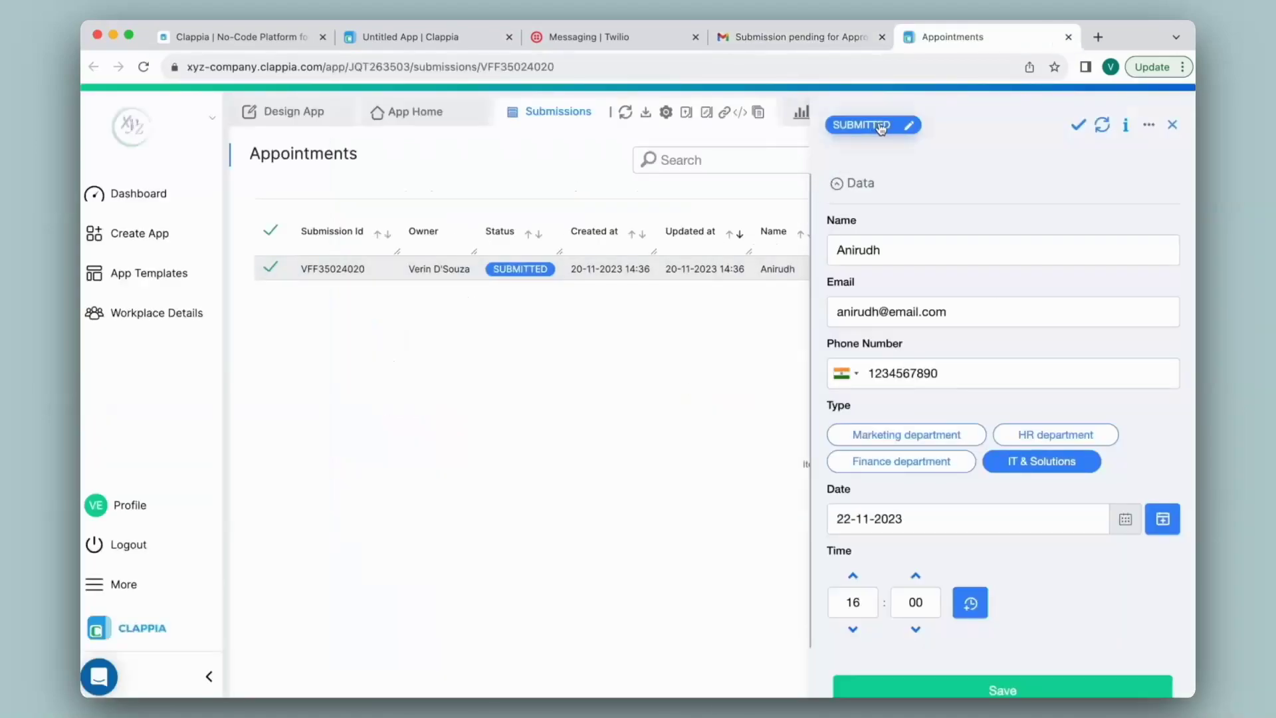
click(877, 125)
click(875, 181)
click(1089, 308)
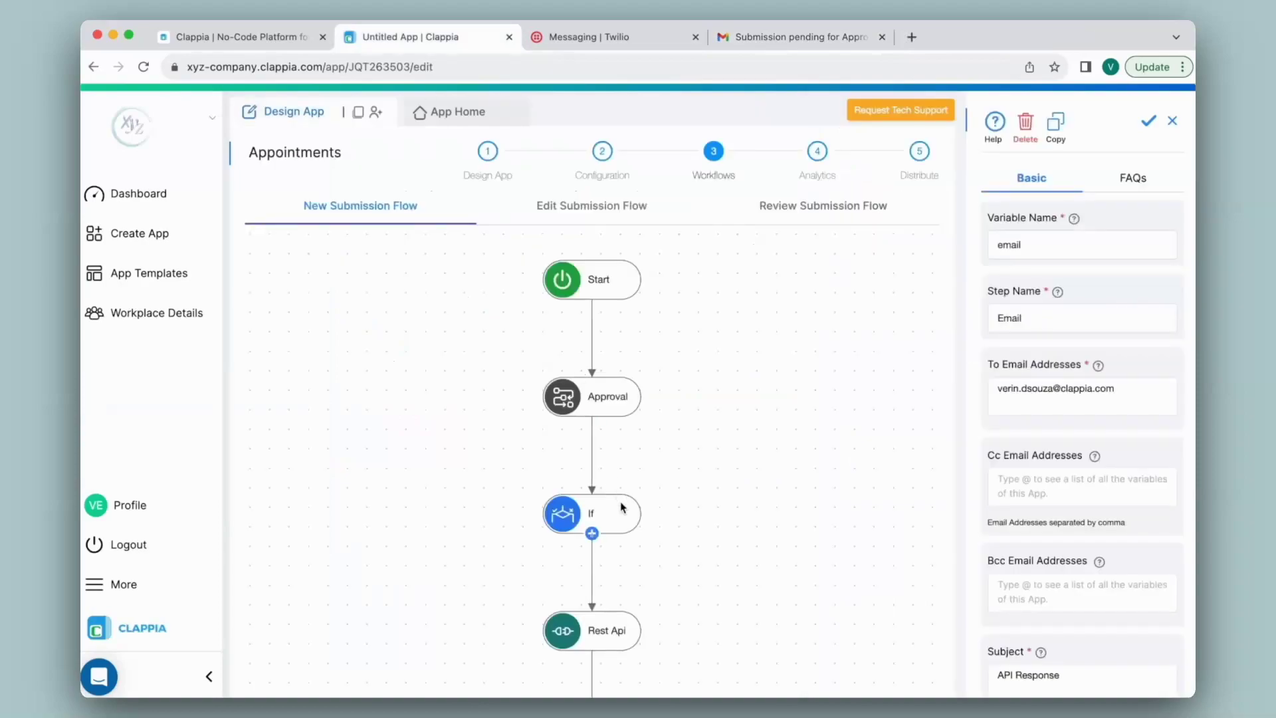
click(624, 511)
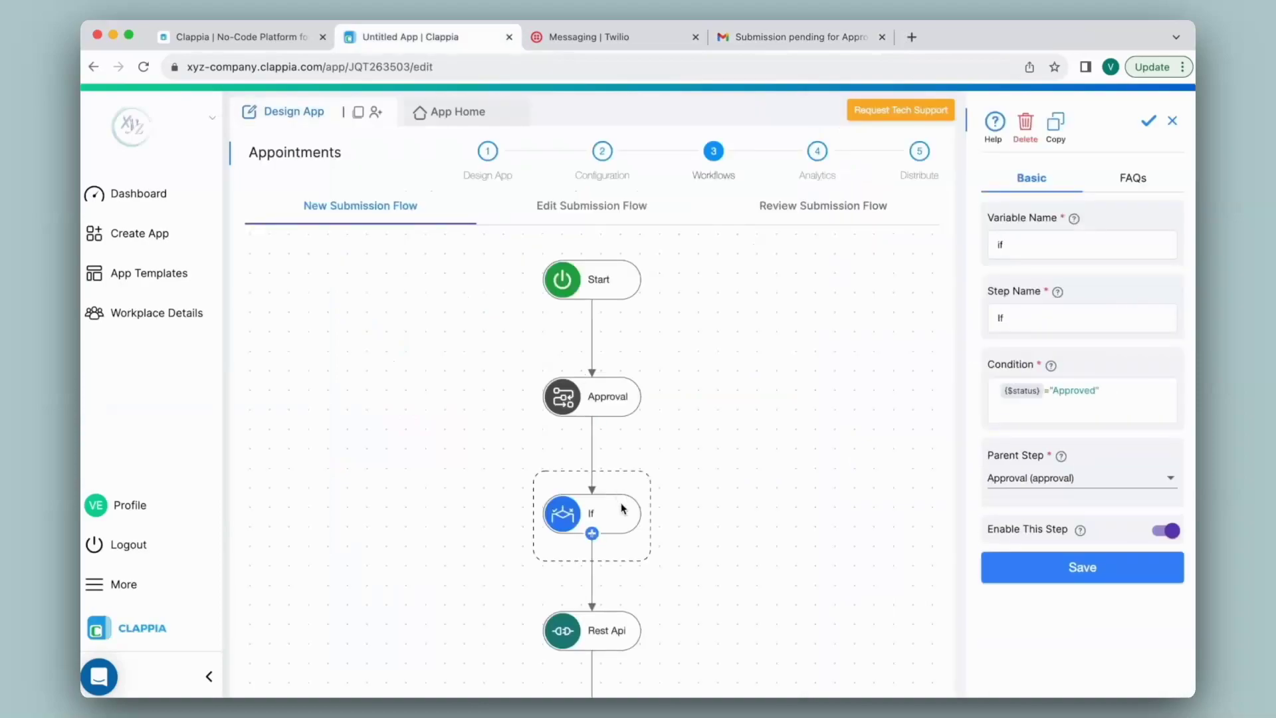
Review the Rest Api step, then check the API Response email's segment count of 1.
click(606, 639)
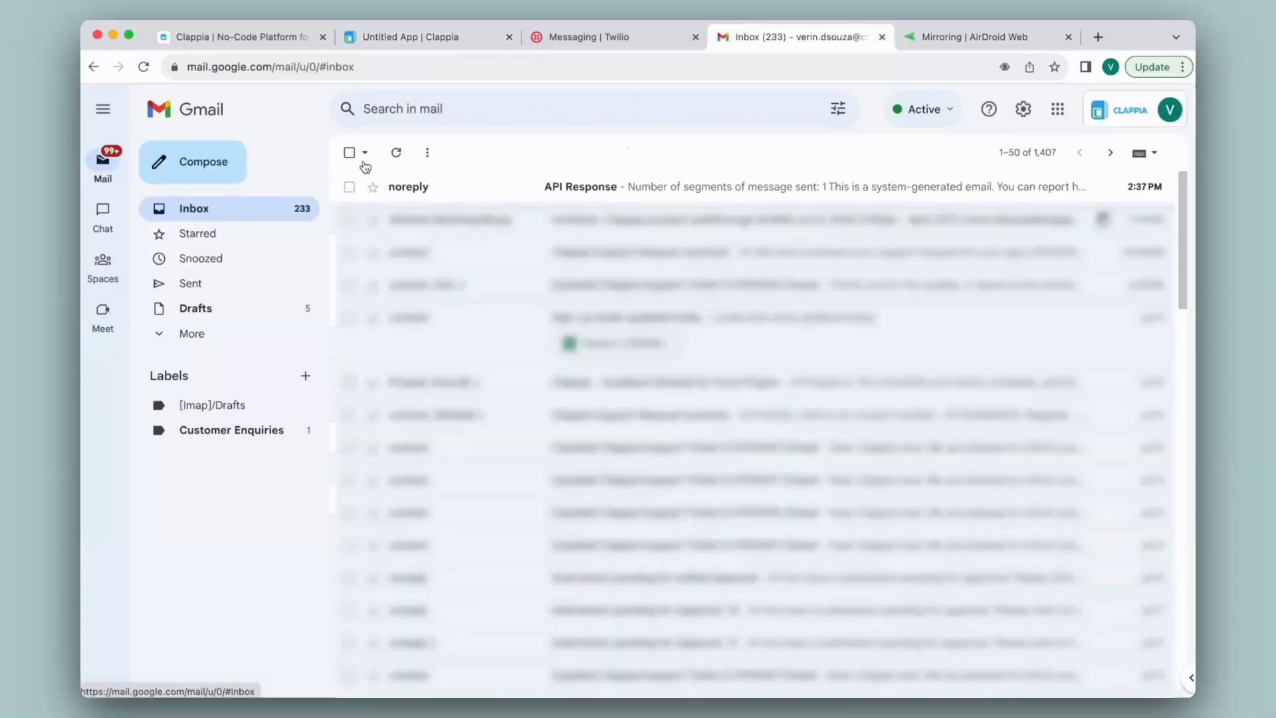
click(538, 187)
double_click(565, 274)
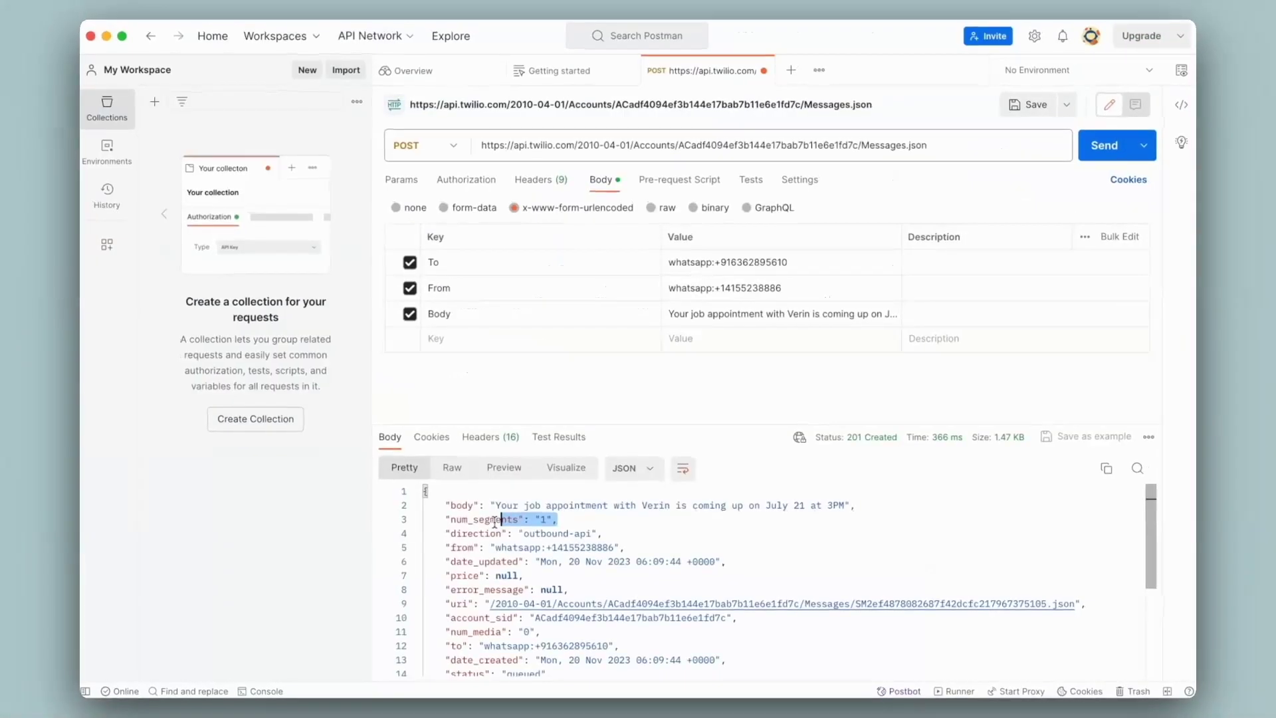
Highlight "num_segments": "1" in the Postman response JSON.
drag(460, 524, 451, 522)
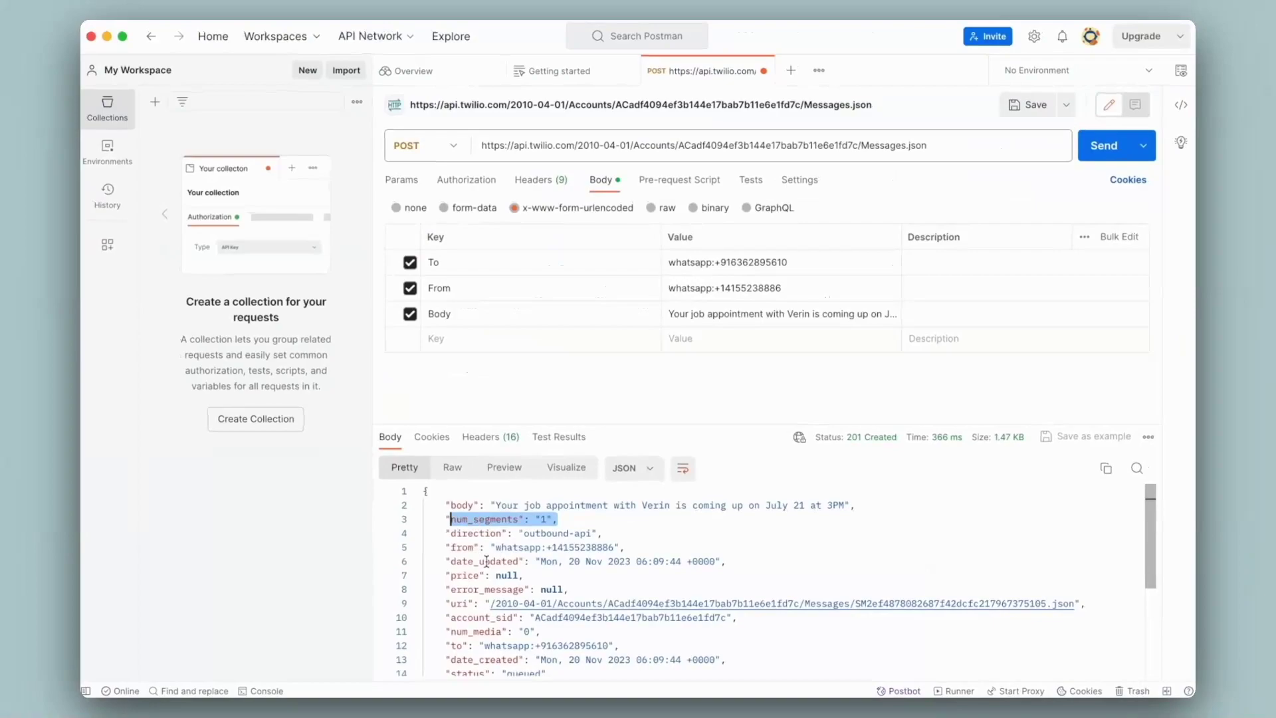
scroll(486, 562, down, 5)
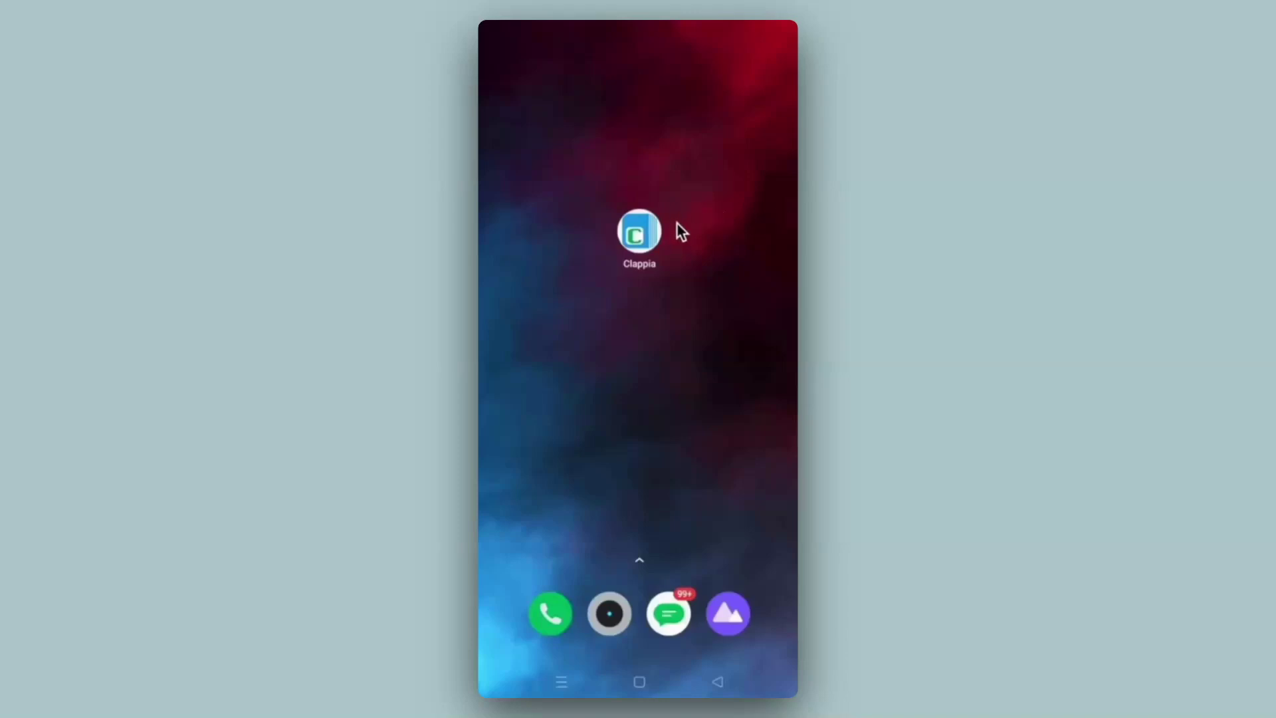
In the mobile app, submit an Appointments entry with name, email, phone, 20-11-2023 and 16:30.
click(640, 231)
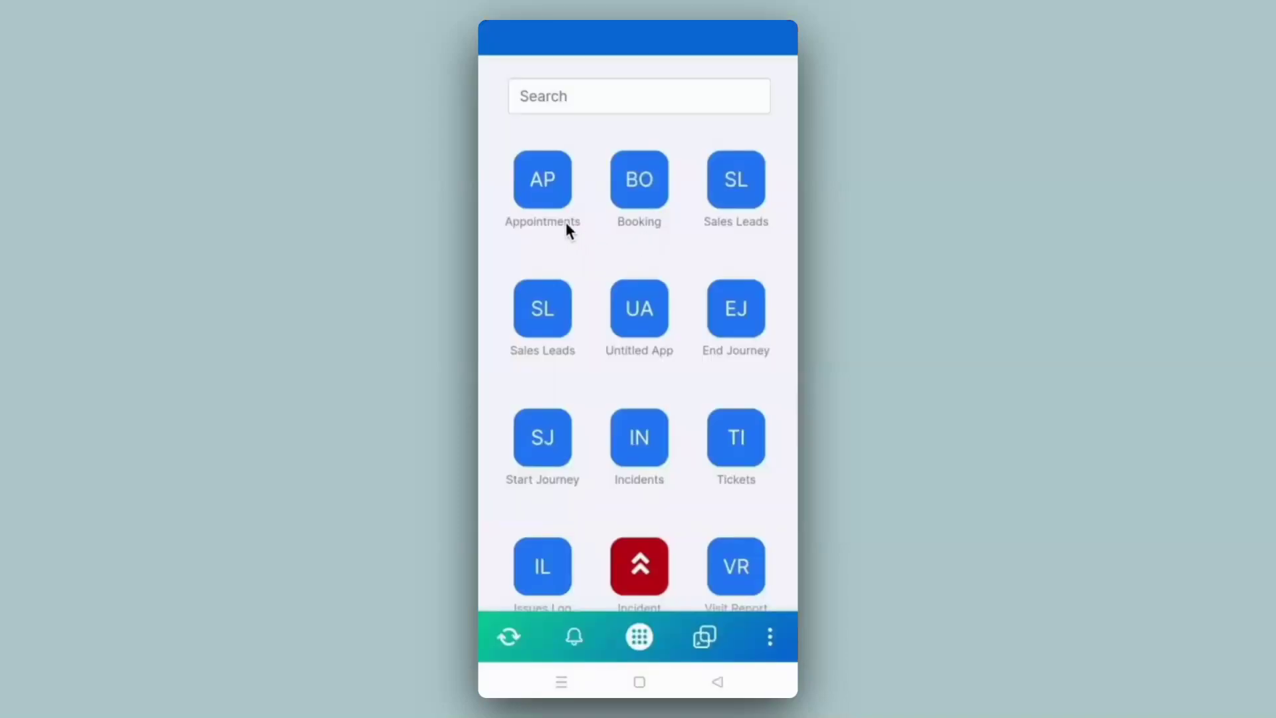
click(543, 186)
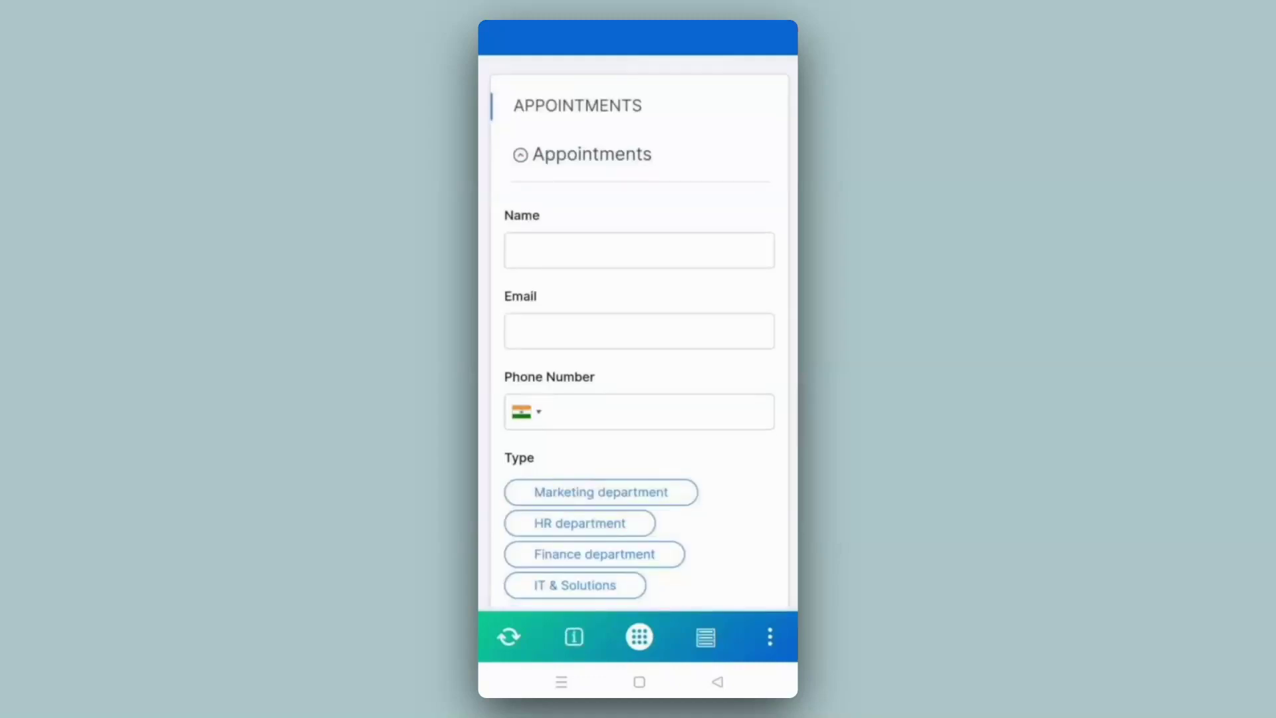
scroll(638, 359, down, 2)
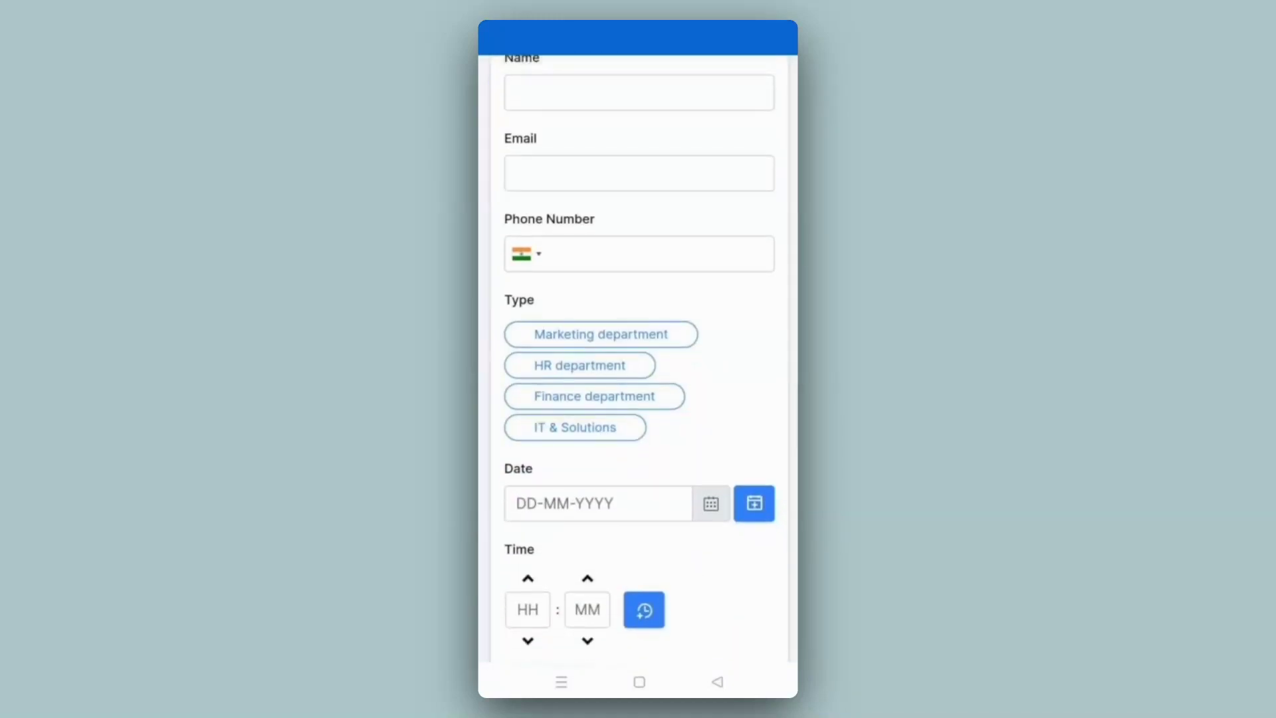
click(639, 93)
text(Abhisek)
key(Tab)
key(Tab)
text(123456789)
scroll(639, 319, down, 10)
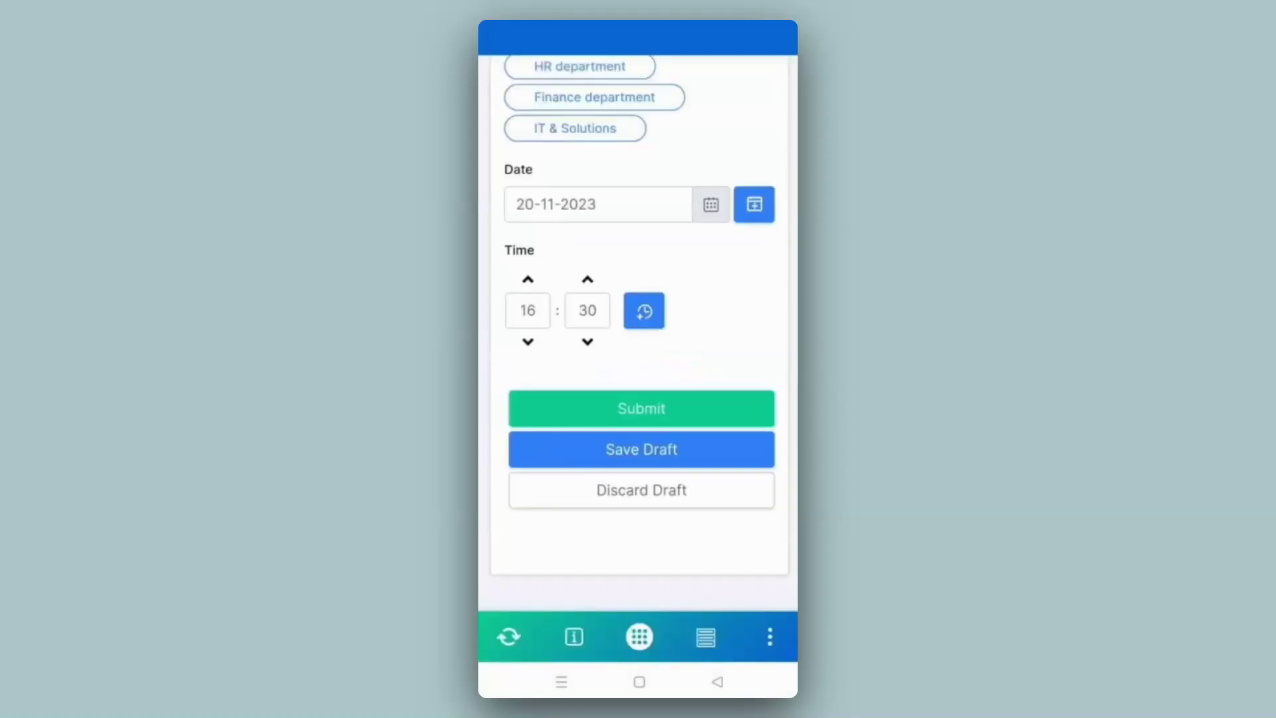
click(631, 416)
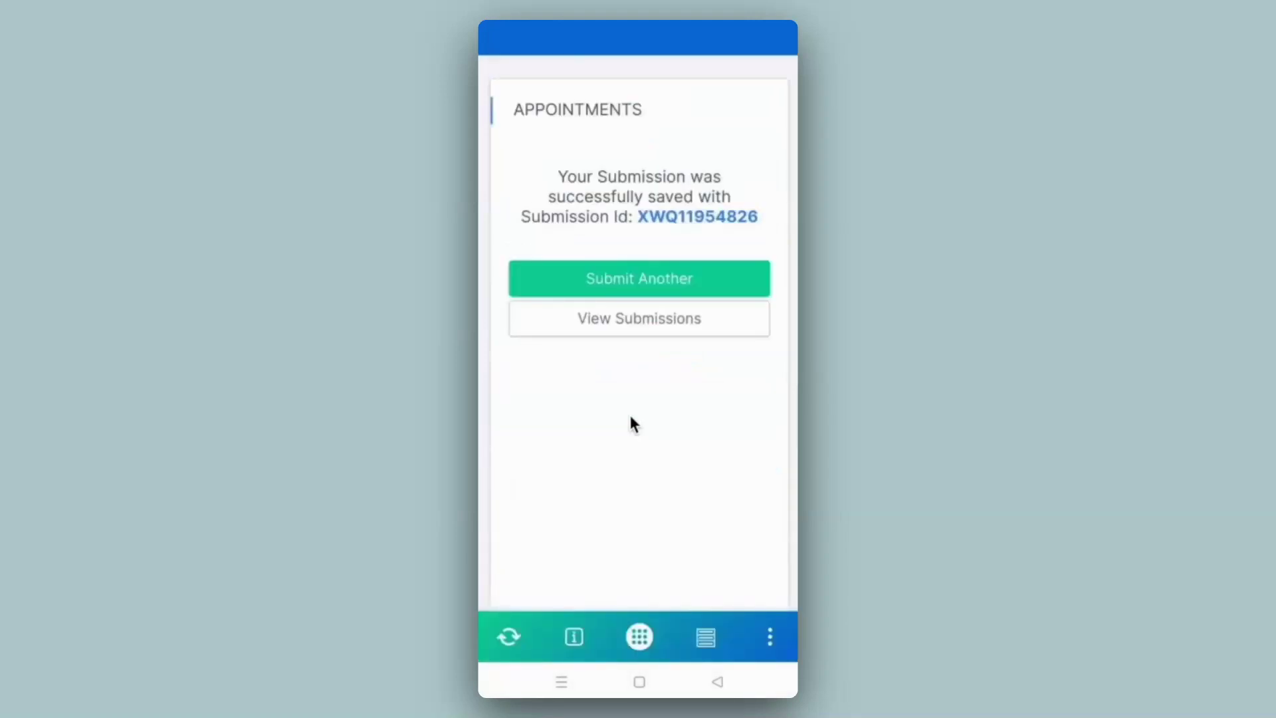
click(642, 317)
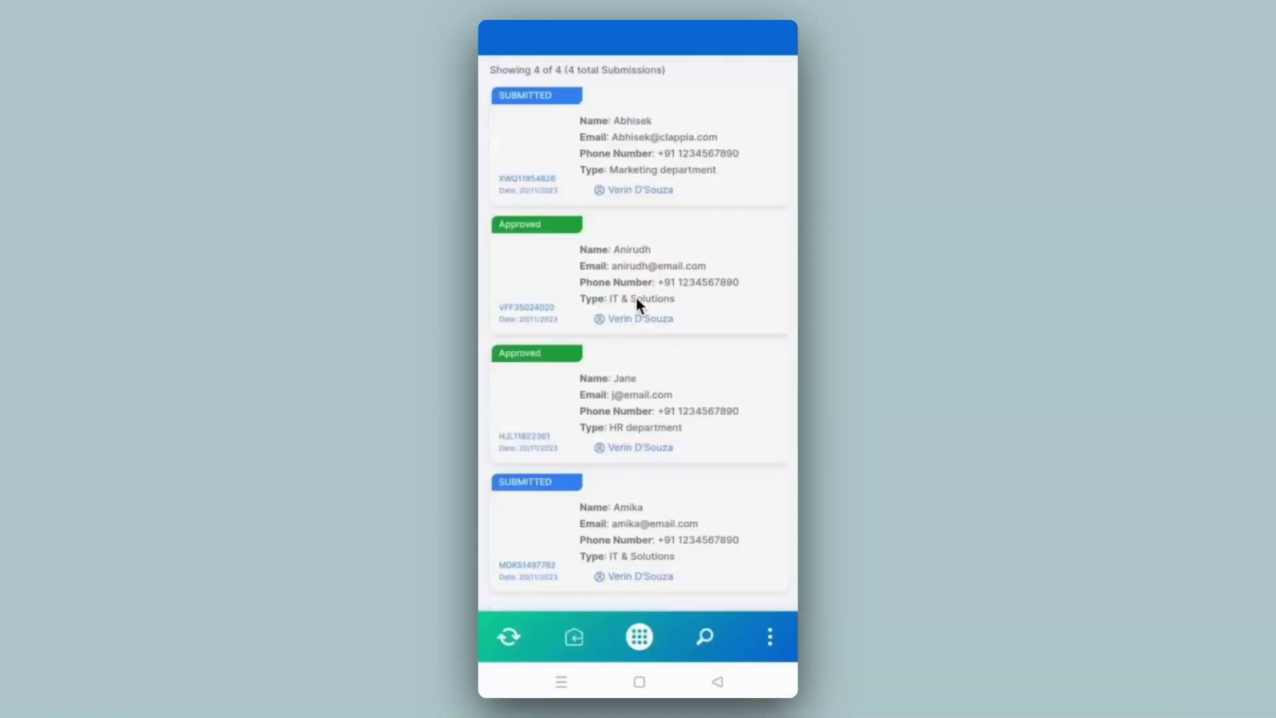
Open the newest Marketing department submission and change its status to Approved.
click(632, 170)
scroll(632, 170, down, 3)
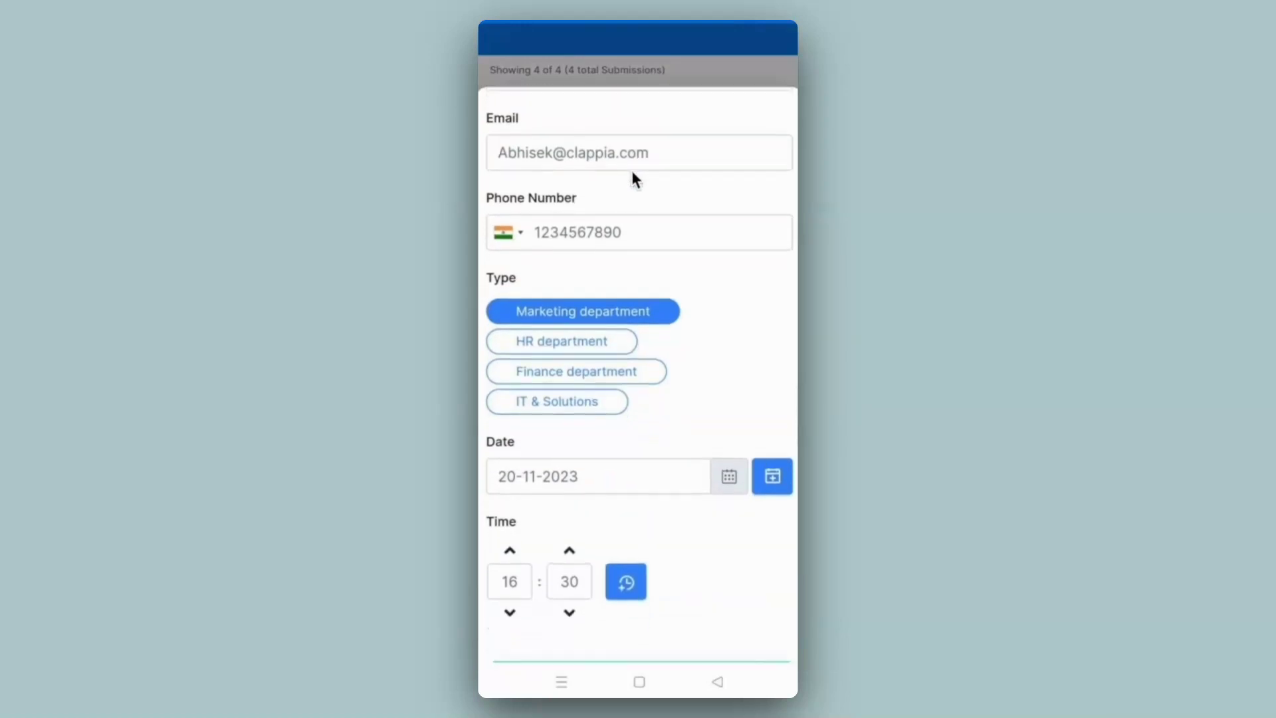
scroll(632, 170, up, 3)
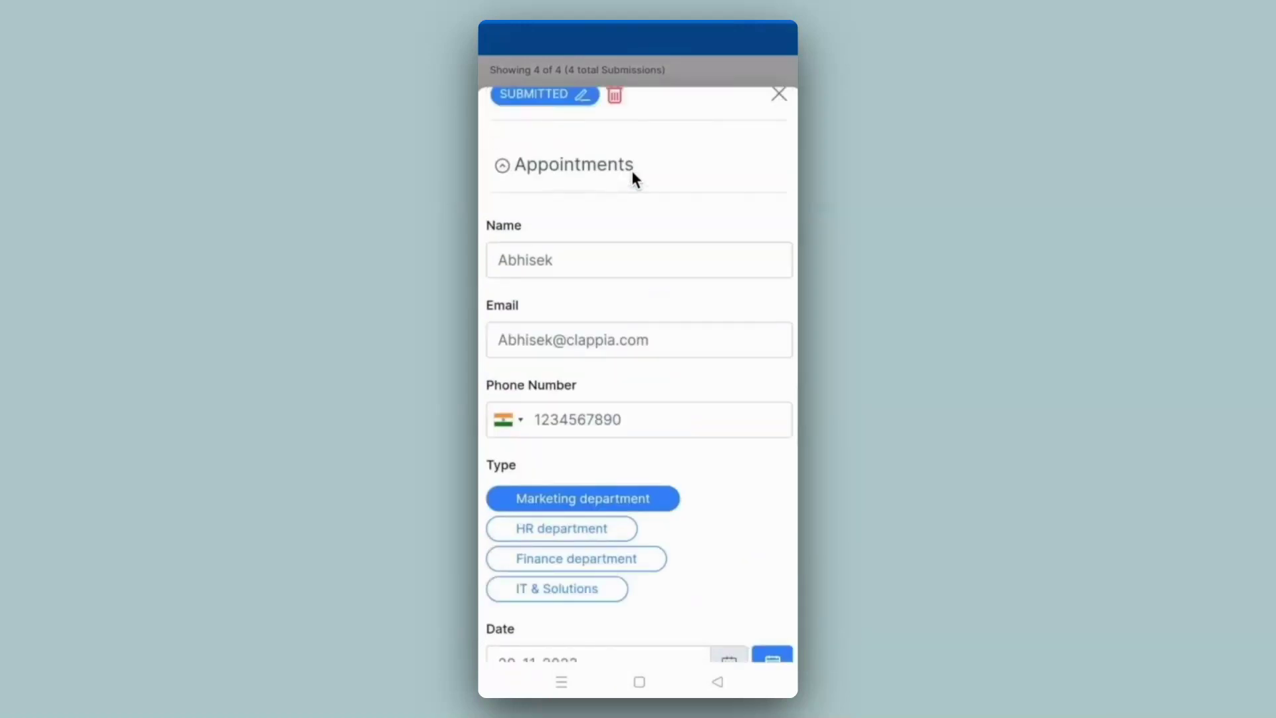
scroll(632, 171, up, 1)
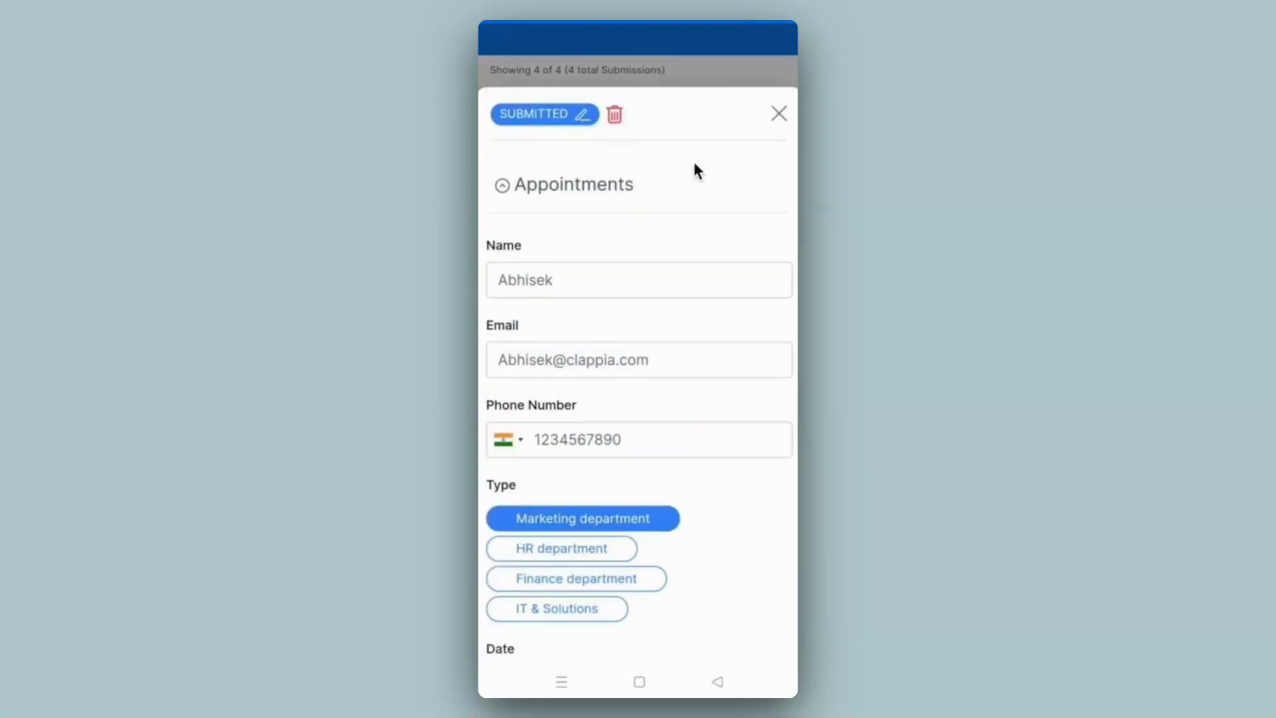
click(559, 126)
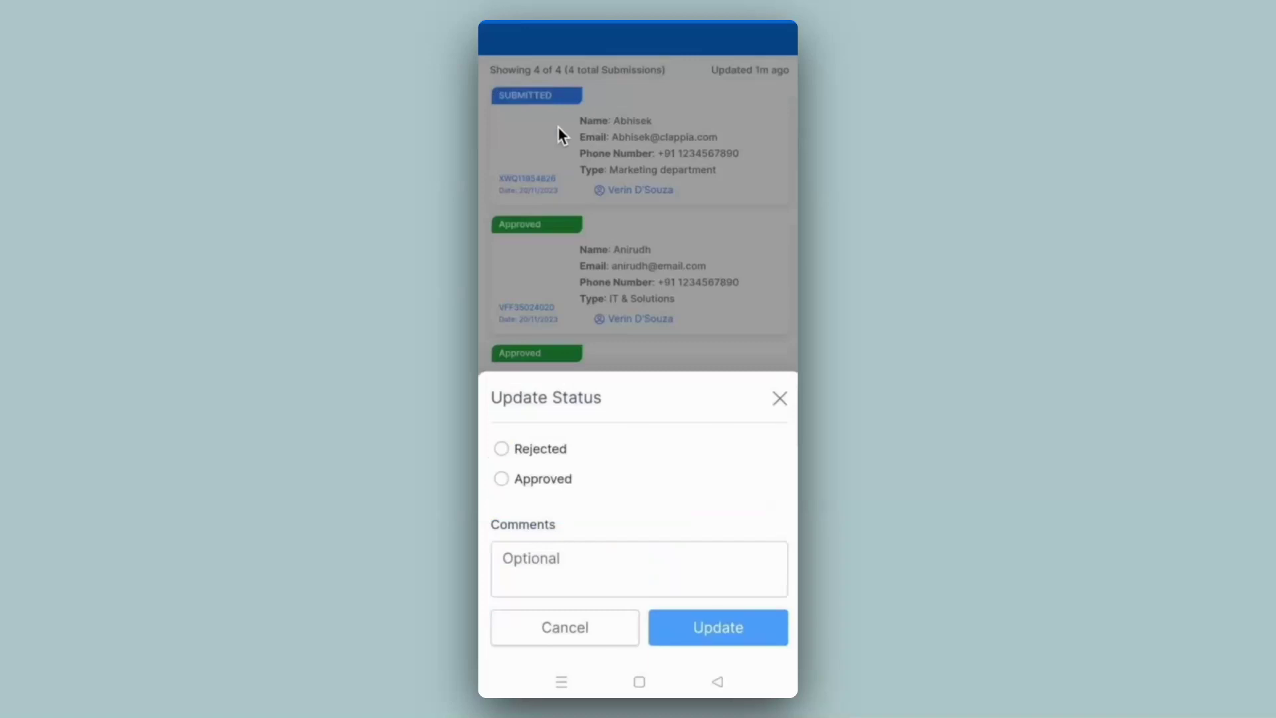
click(501, 479)
click(749, 635)
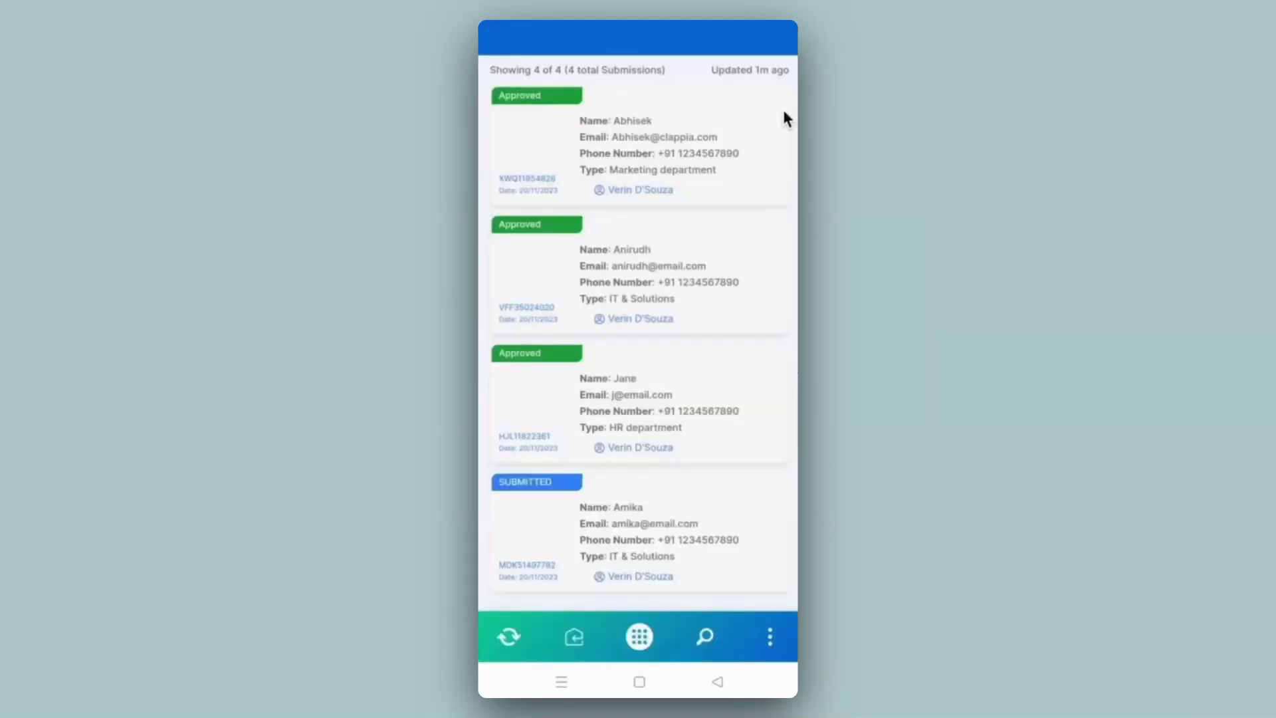